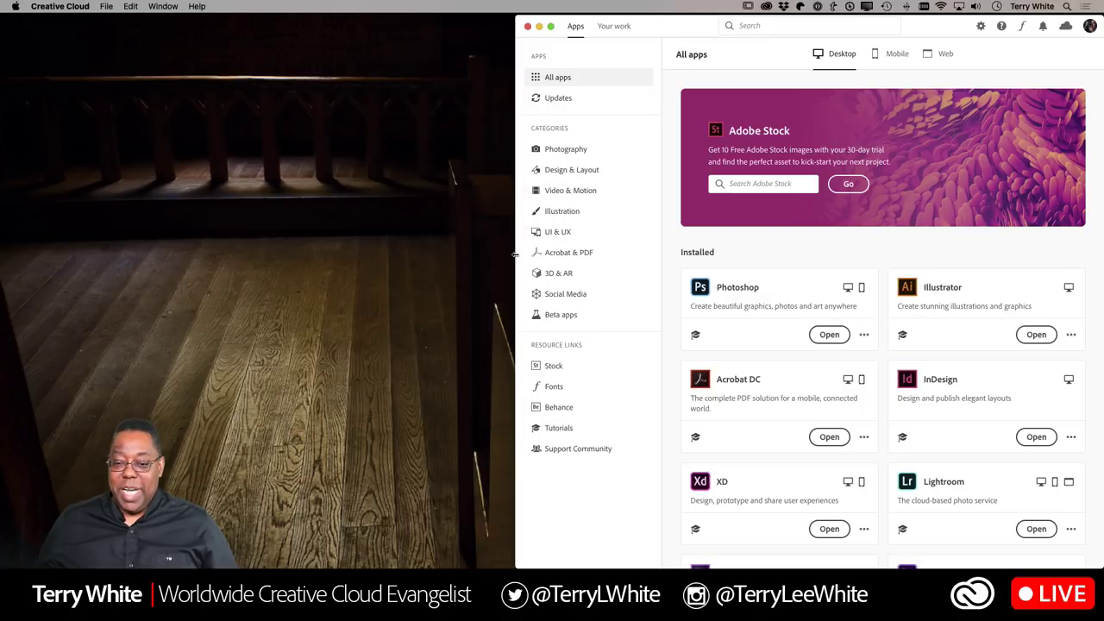
# Drag the Creative Cloud window's left edge to the screen edge so apps fill four columns.
pyautogui.moveTo(512, 254); pyautogui.dragTo(0, 255)
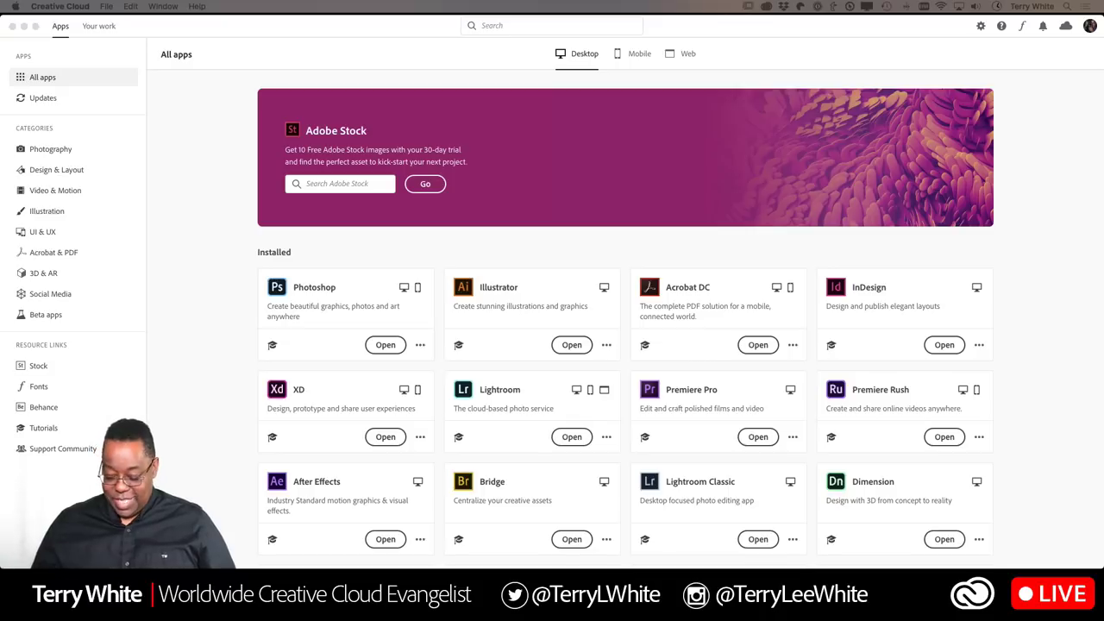
pyautogui.press('XF86AudioMute')
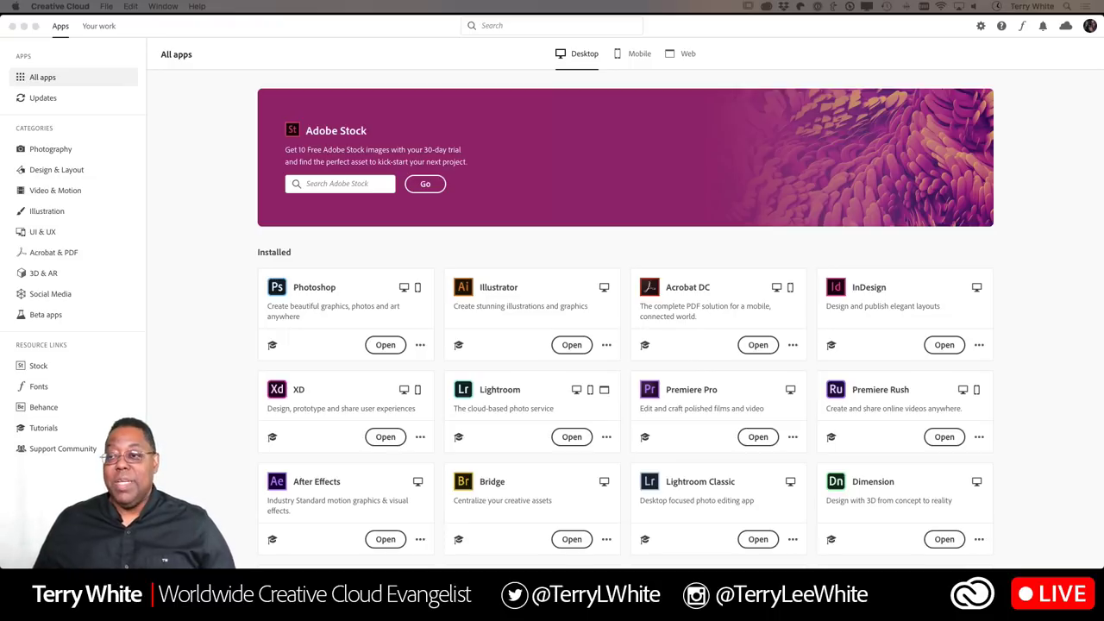
pyautogui.click(1015, 240)
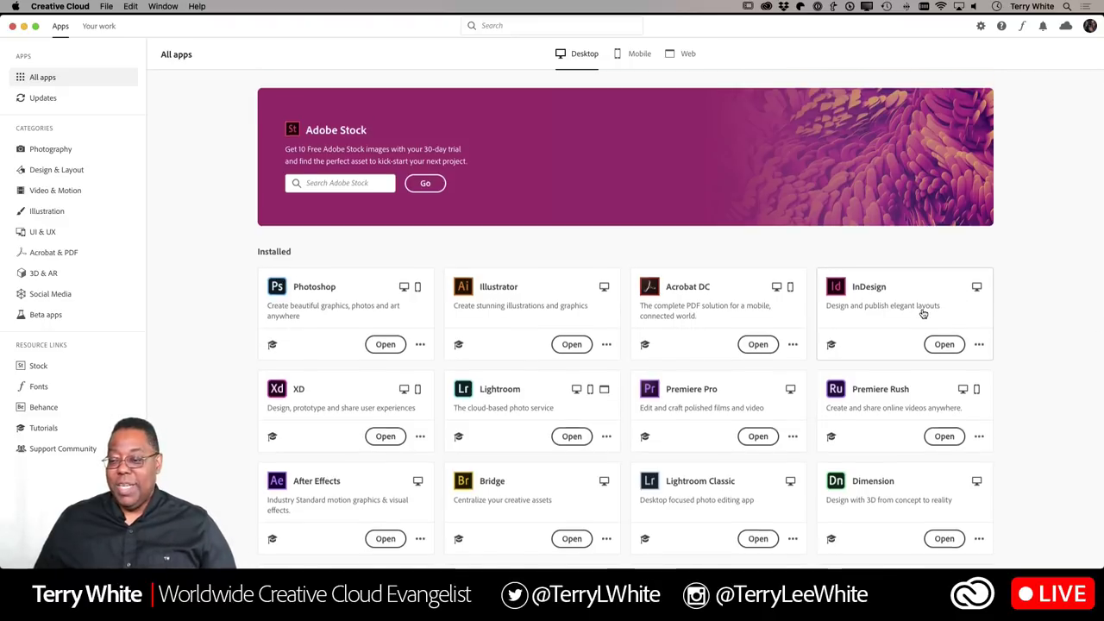
pyautogui.scroll(-6, 923, 313)
pyautogui.scroll(-2, 923, 313)
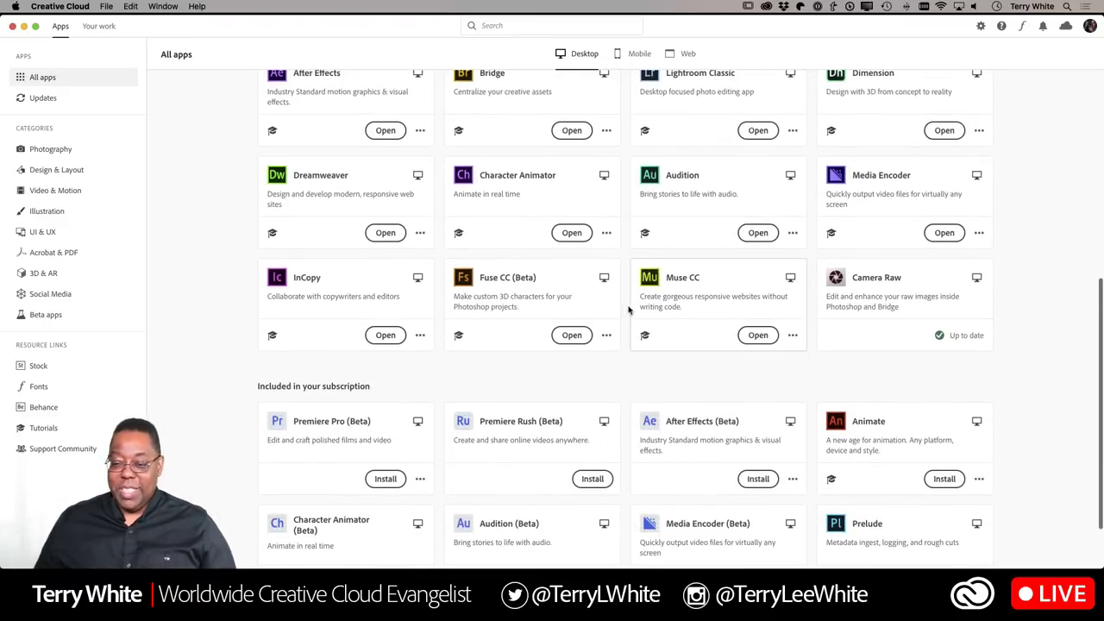
pyautogui.scroll(-2, 697, 335)
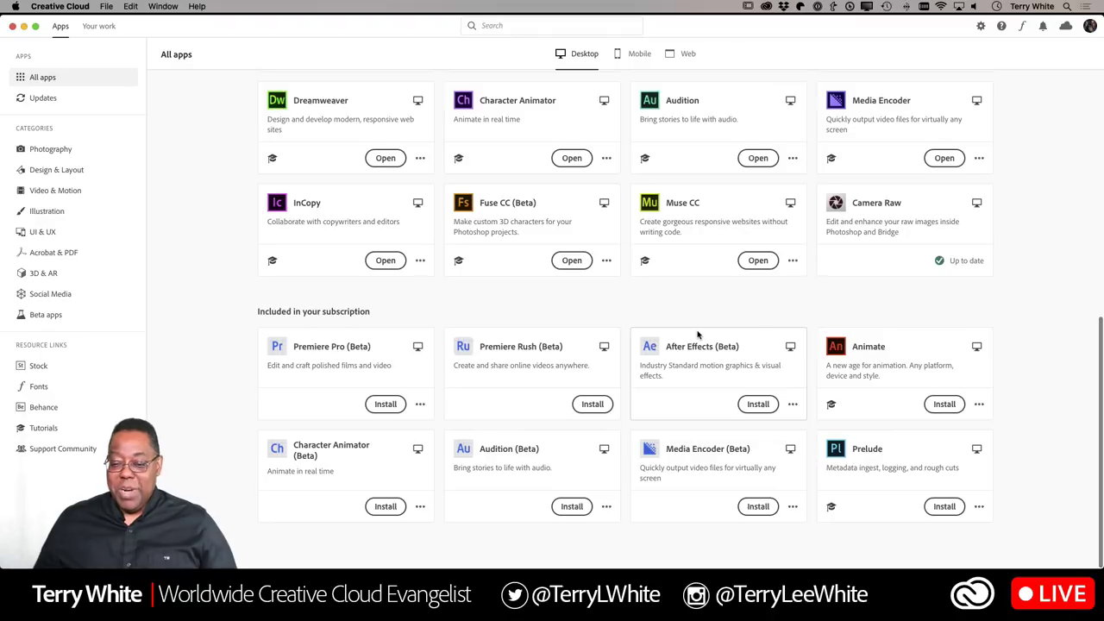
pyautogui.scroll(9, 697, 335)
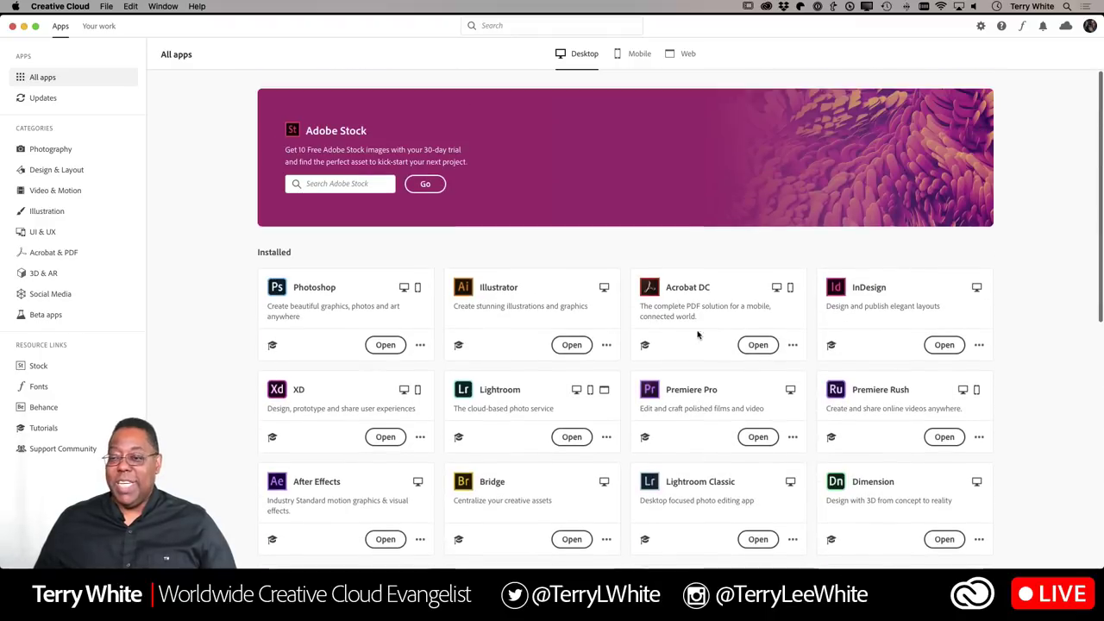
# Go to the Apps page of Preferences and toggle Show Older Apps on and off several times.
pyautogui.click(980, 26)
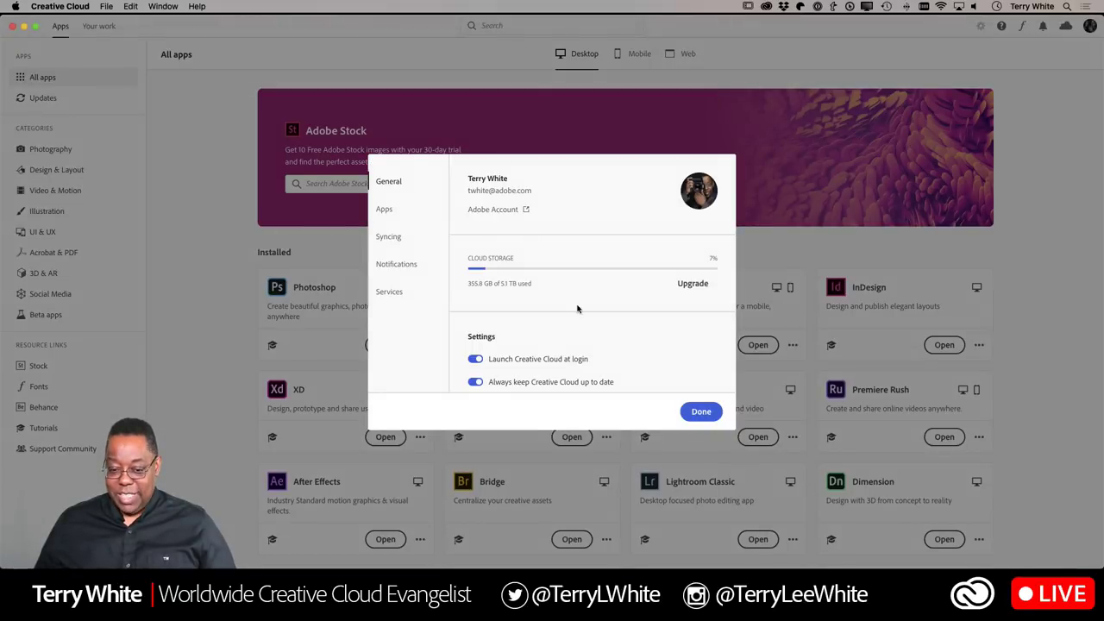
pyautogui.click(393, 217)
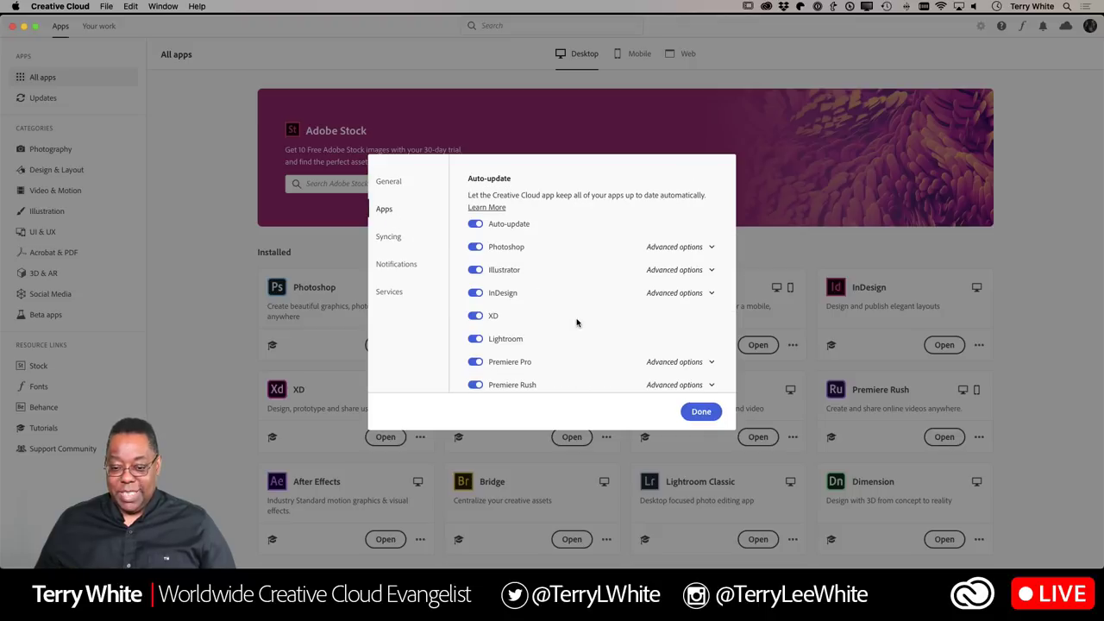
pyautogui.scroll(-1, 577, 326)
pyautogui.scroll(-10, 578, 325)
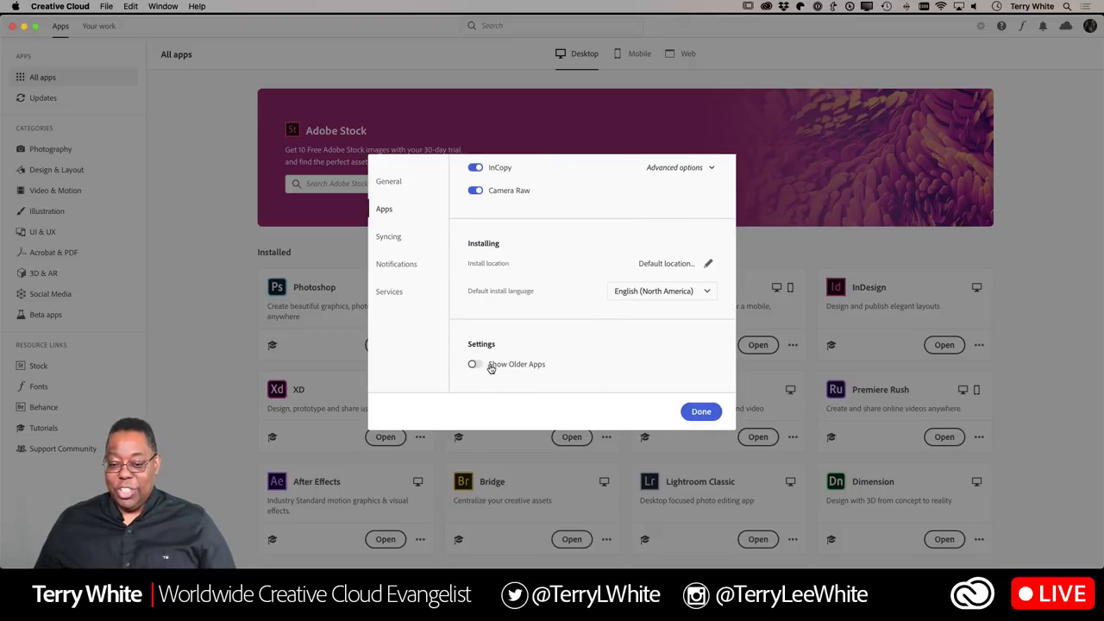
pyautogui.click(477, 365)
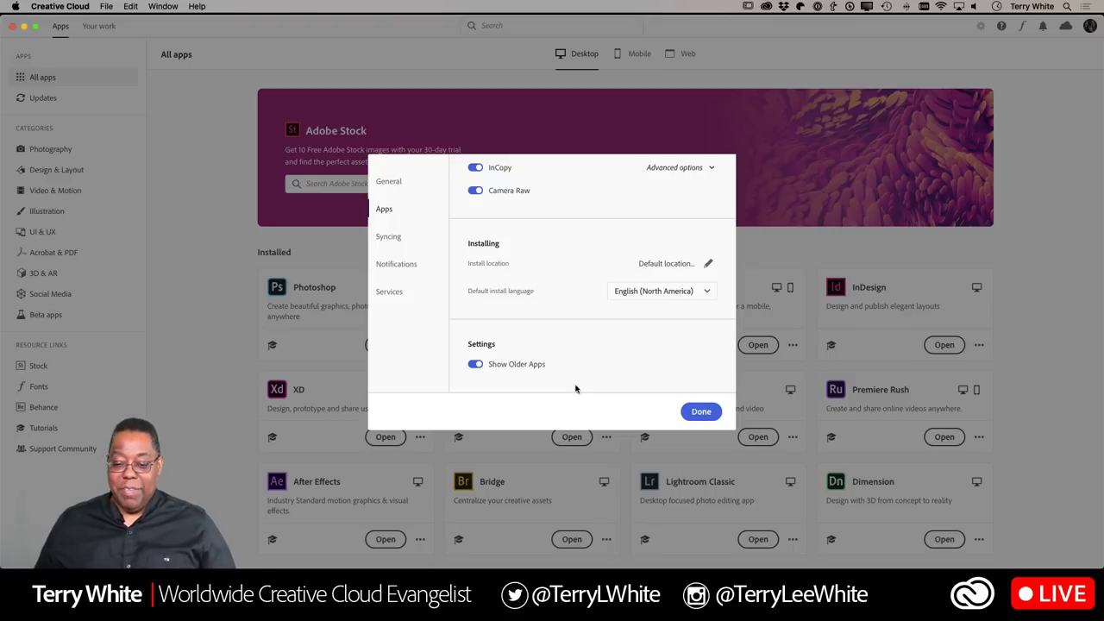
pyautogui.click(474, 366)
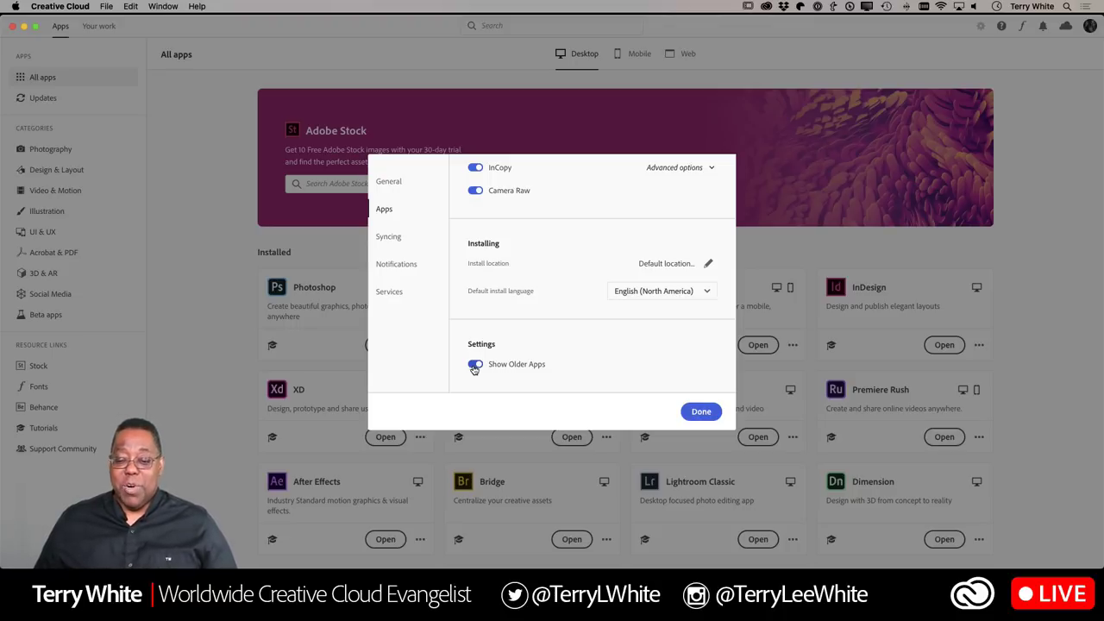
pyautogui.click(472, 366)
pyautogui.click(473, 369)
pyautogui.click(471, 371)
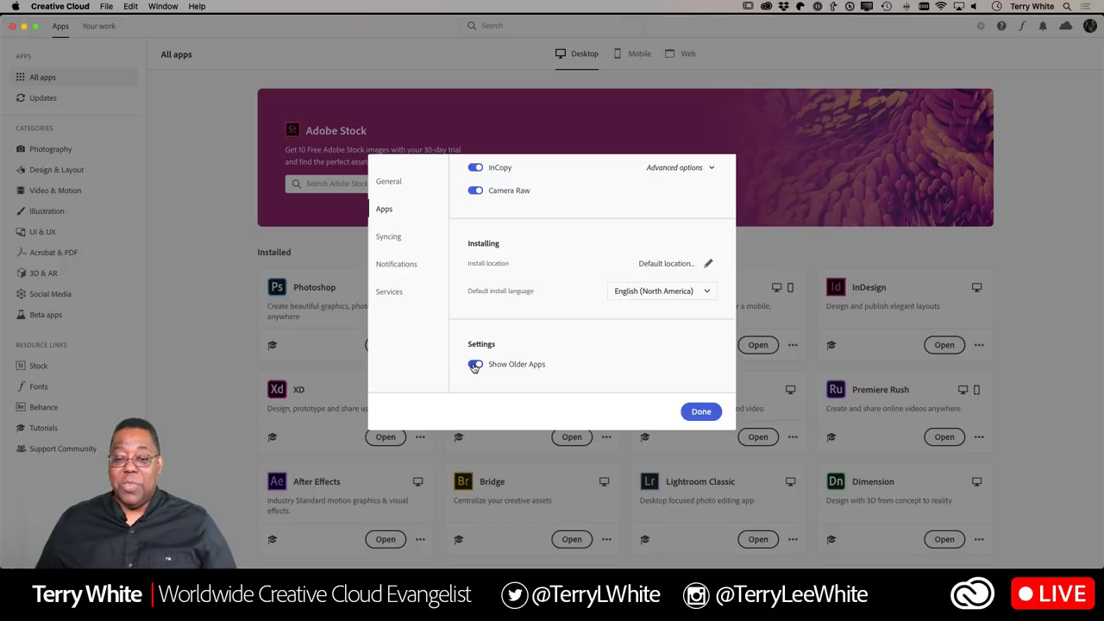
# Turn Show Older Apps off, review the Syncing settings, then close Preferences with Done.
pyautogui.click(473, 367)
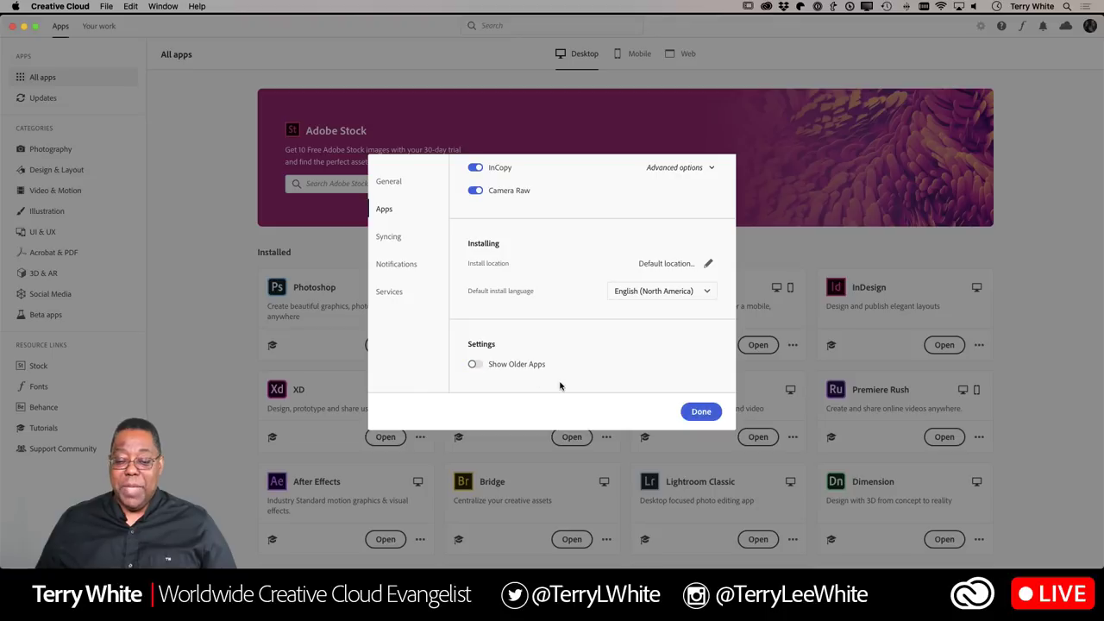
pyautogui.scroll(2, 564, 342)
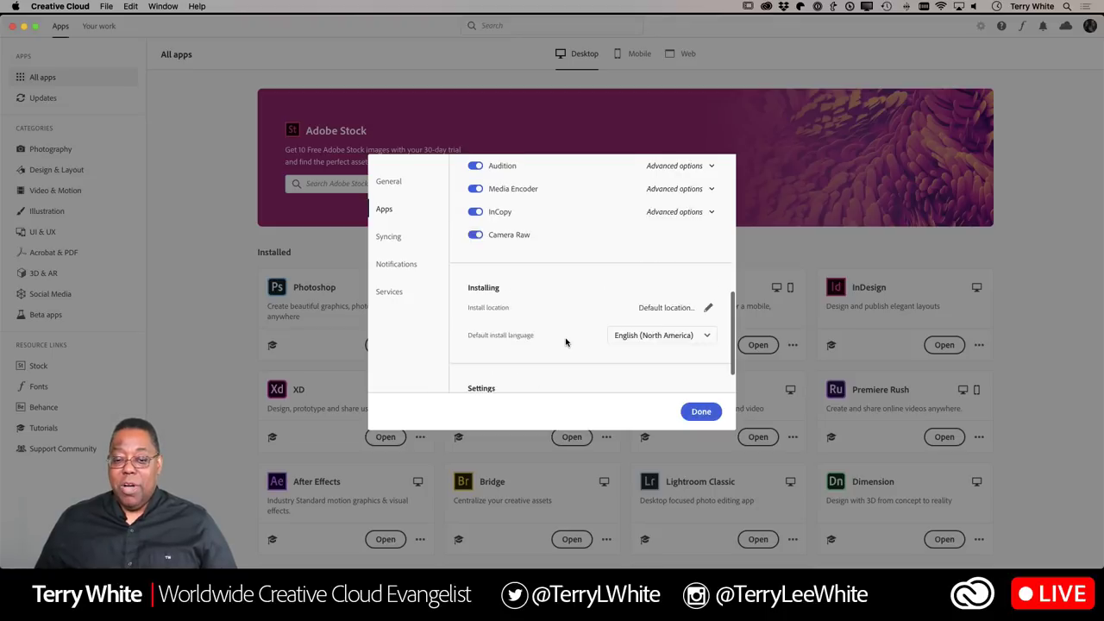
pyautogui.scroll(-2, 565, 343)
pyautogui.scroll(8, 579, 293)
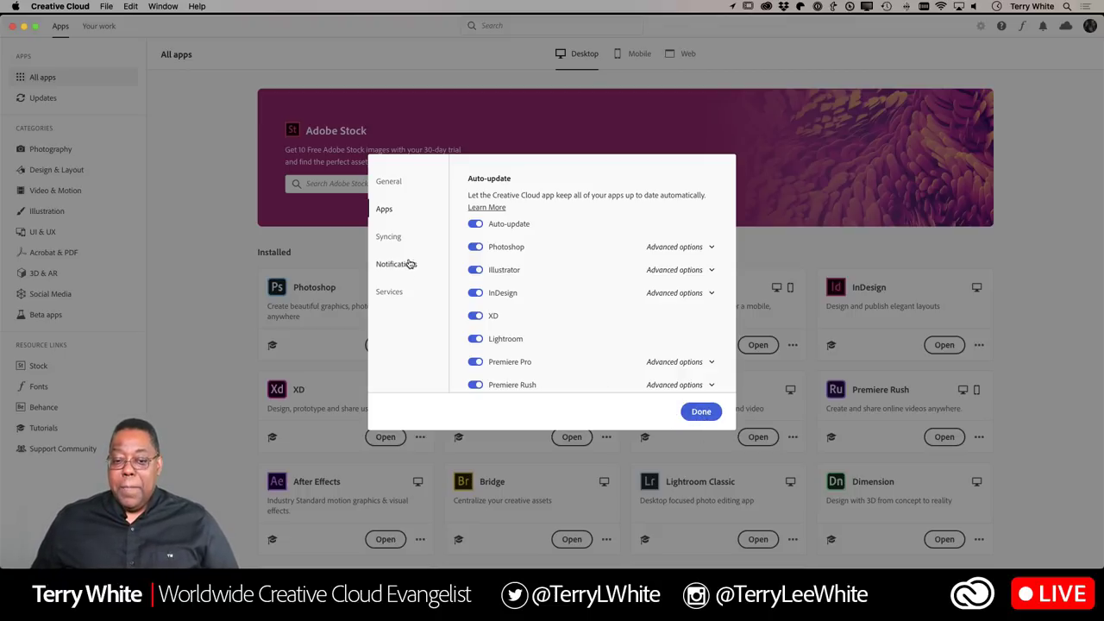
pyautogui.click(392, 238)
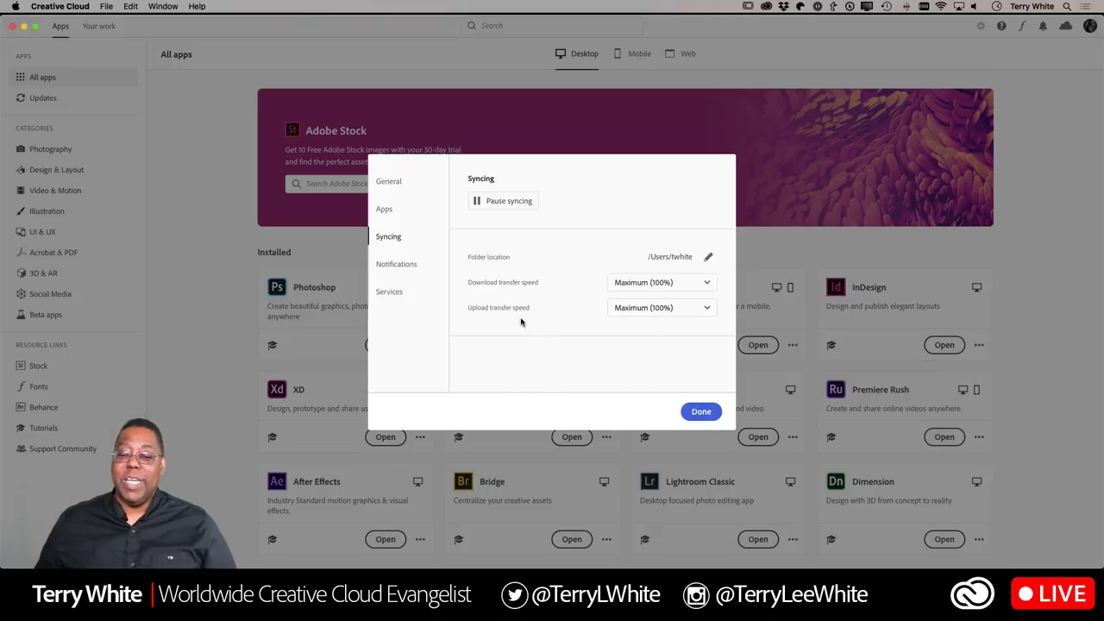
pyautogui.click(701, 412)
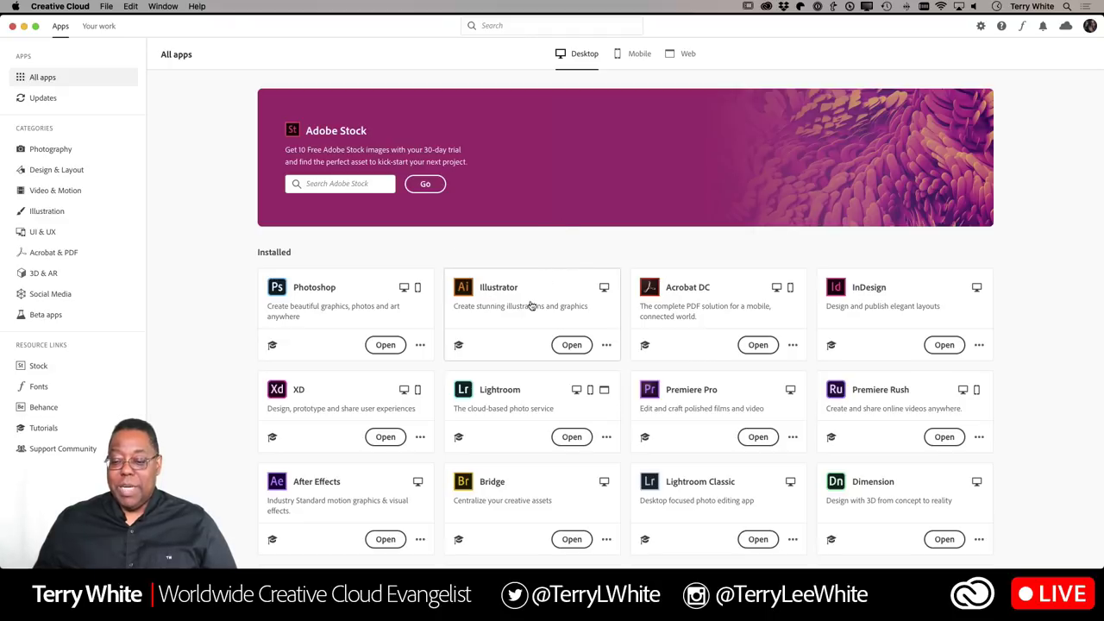
# Switch All apps to the Mobile tab and browse Photoshop Express, Lightroom, Fresco and others.
pyautogui.scroll(-2, 592, 320)
pyautogui.scroll(2, 596, 320)
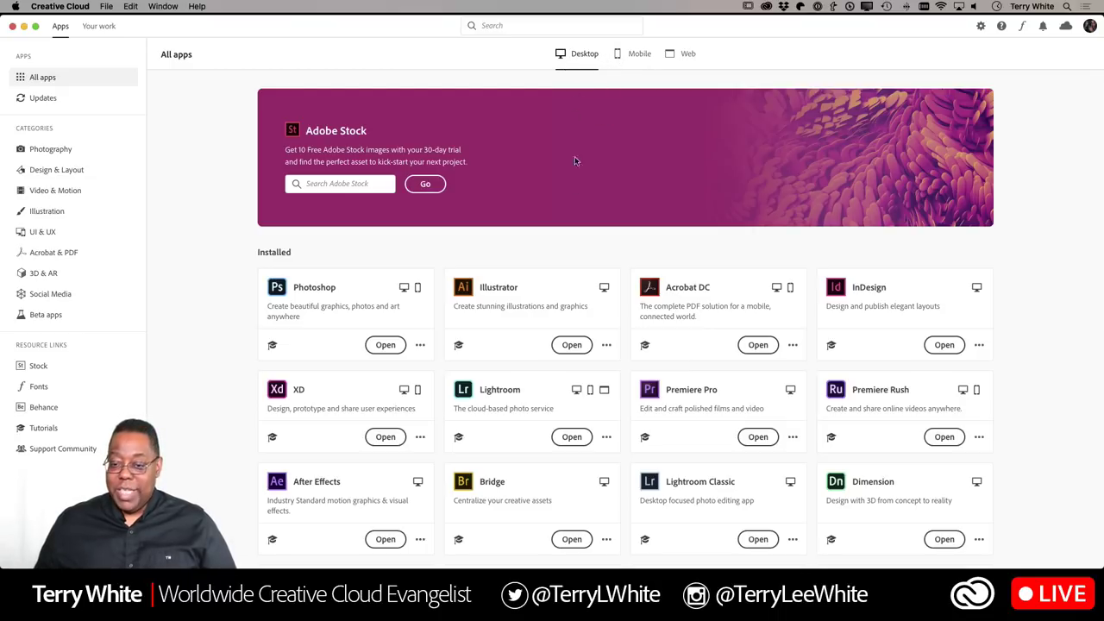
pyautogui.click(635, 58)
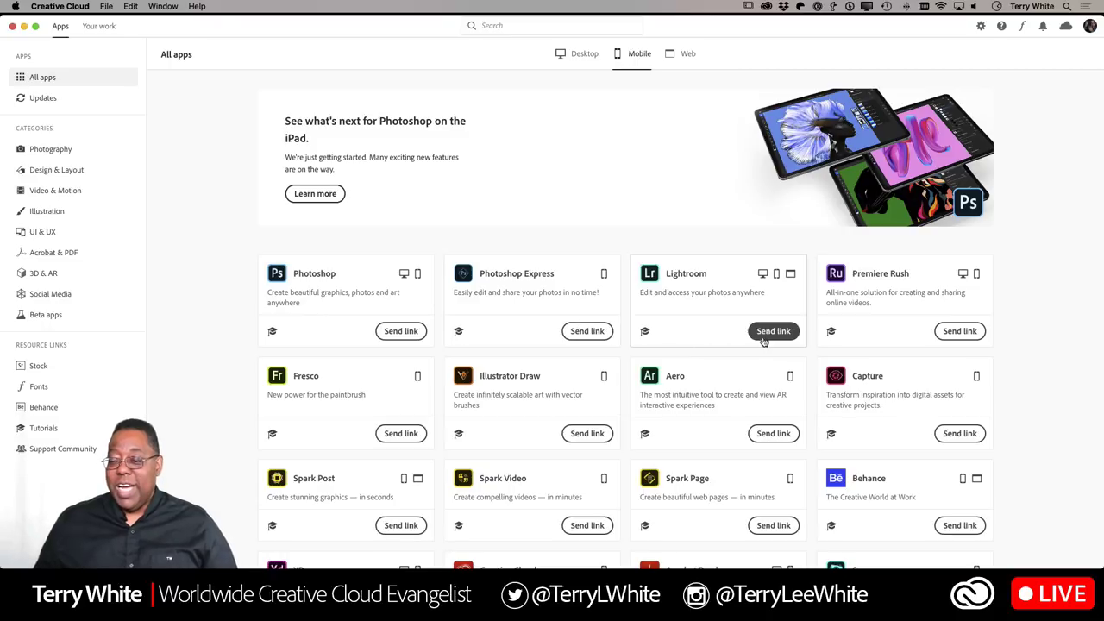
pyautogui.scroll(-2, 763, 341)
pyautogui.scroll(-6, 764, 340)
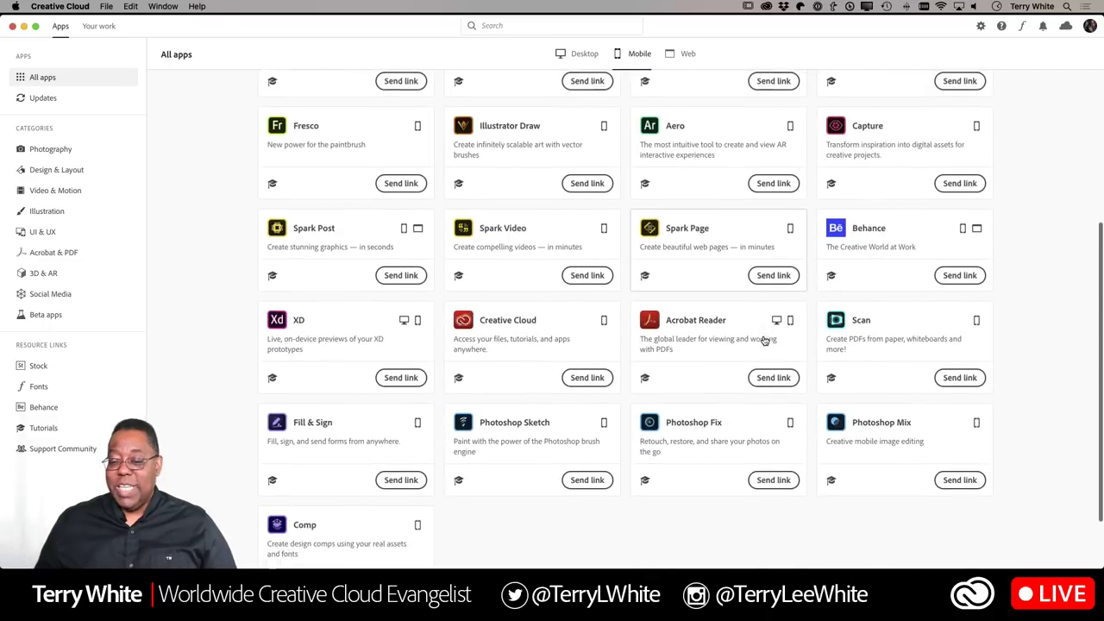
pyautogui.scroll(7, 764, 341)
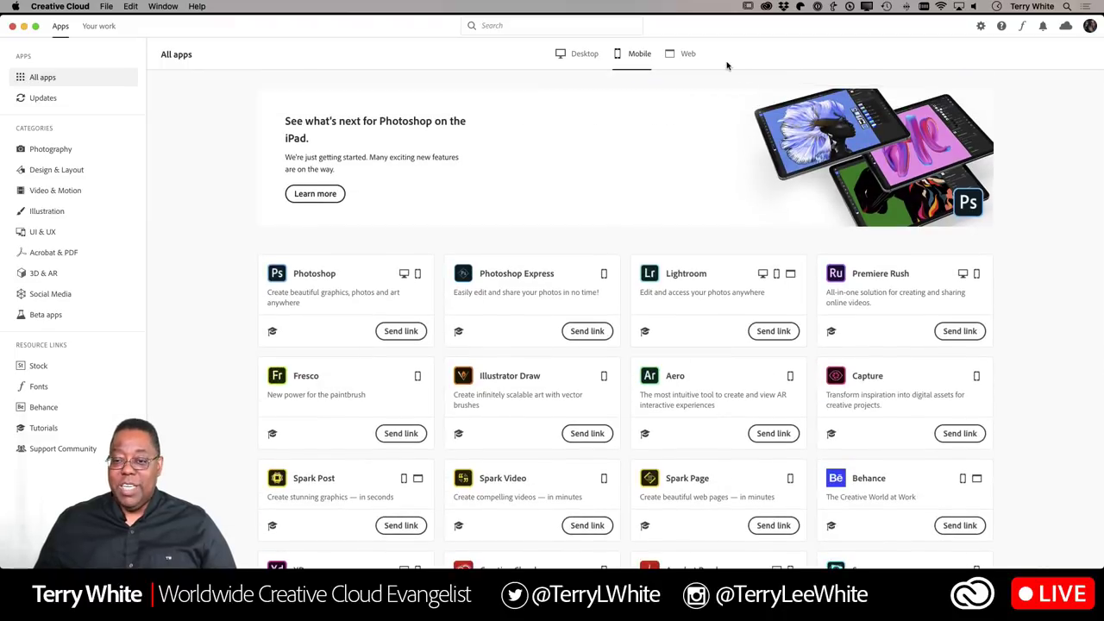
# View the Web apps catalogue, then go back to the Desktop catalogue.
pyautogui.click(678, 55)
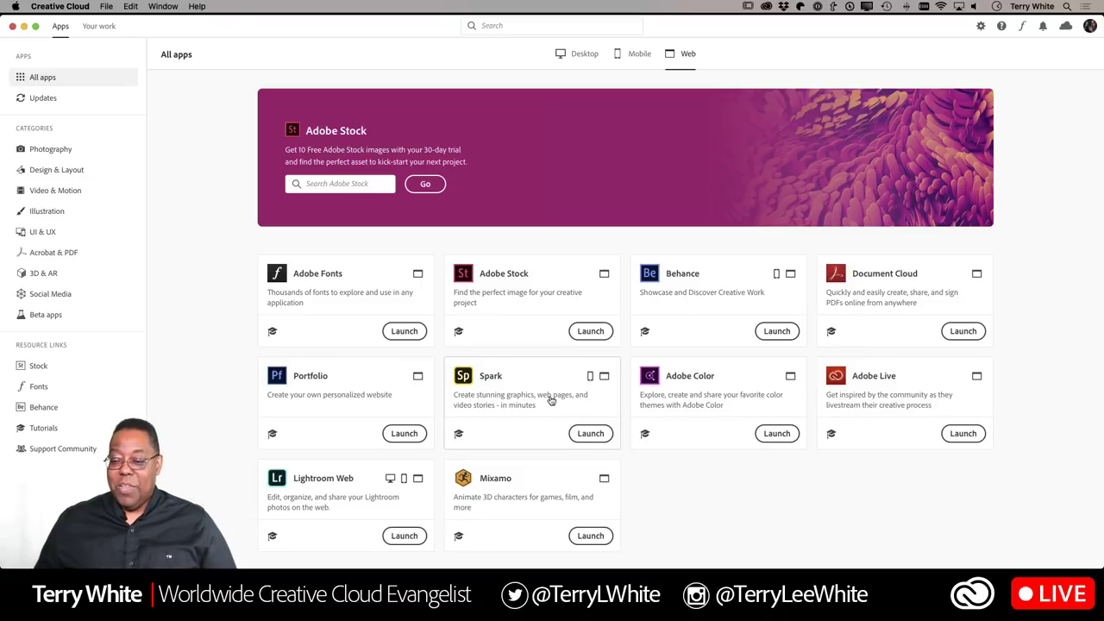
pyautogui.click(575, 57)
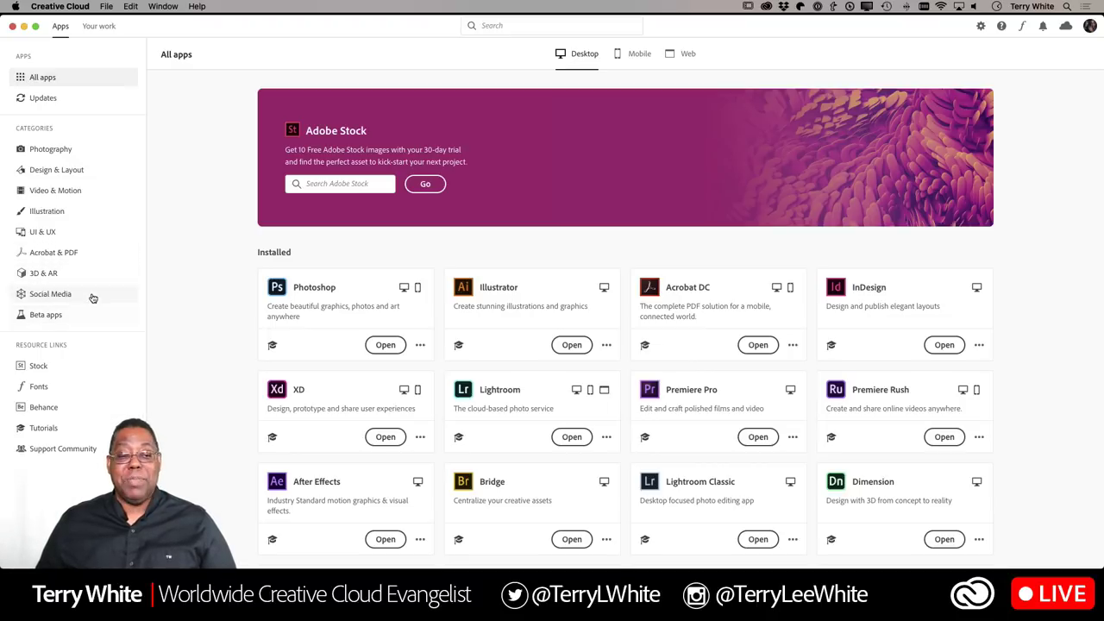
pyautogui.click(64, 218)
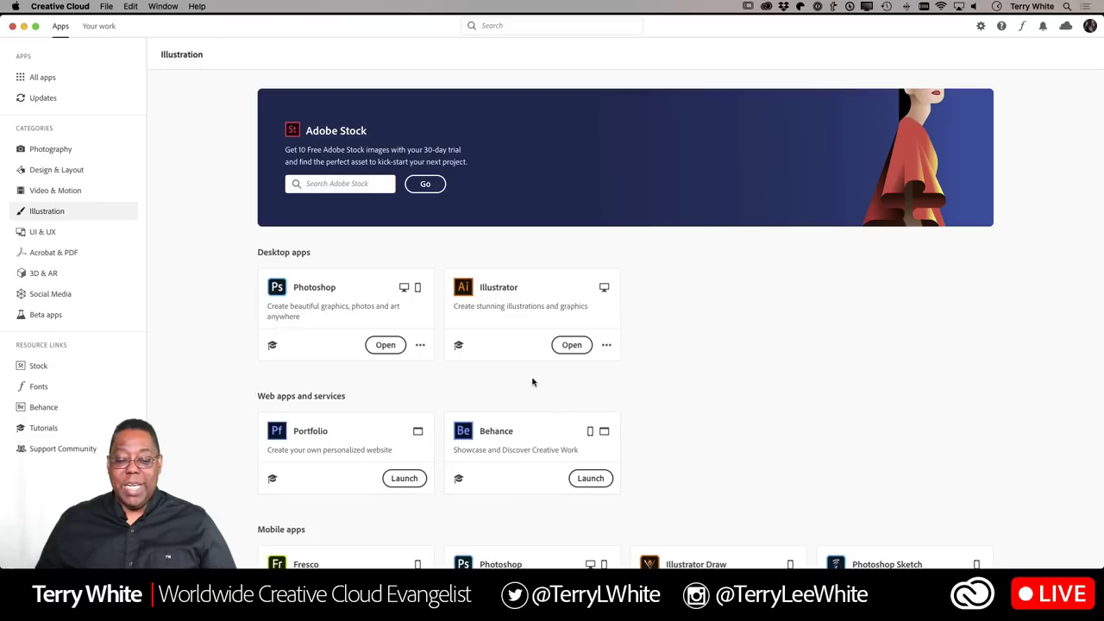
pyautogui.scroll(-4, 384, 390)
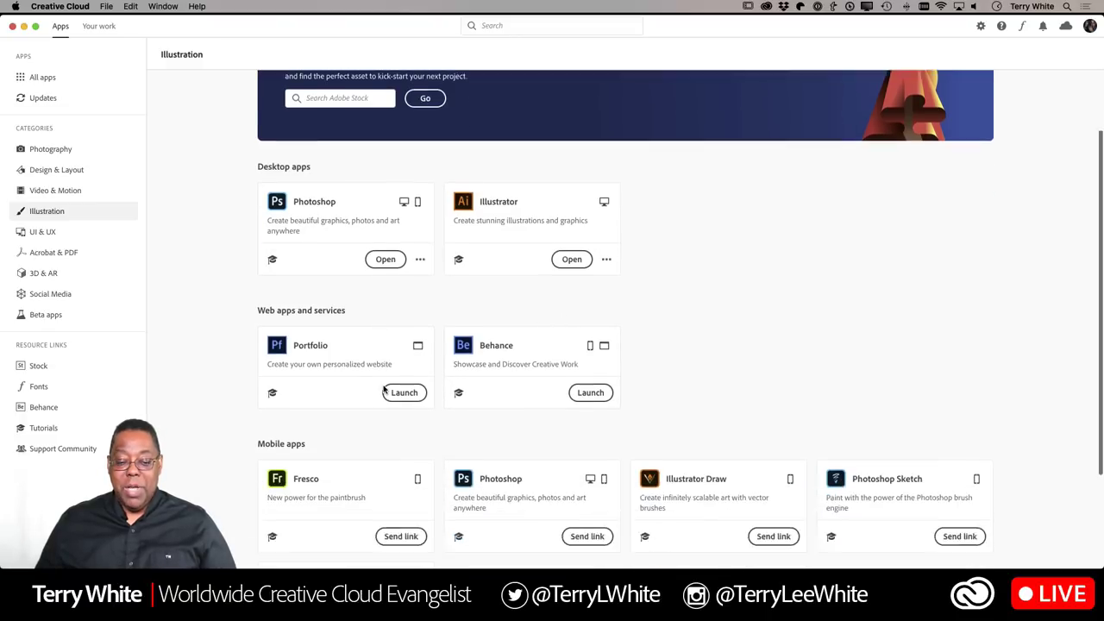
pyautogui.scroll(3, 487, 411)
pyautogui.scroll(2, 487, 411)
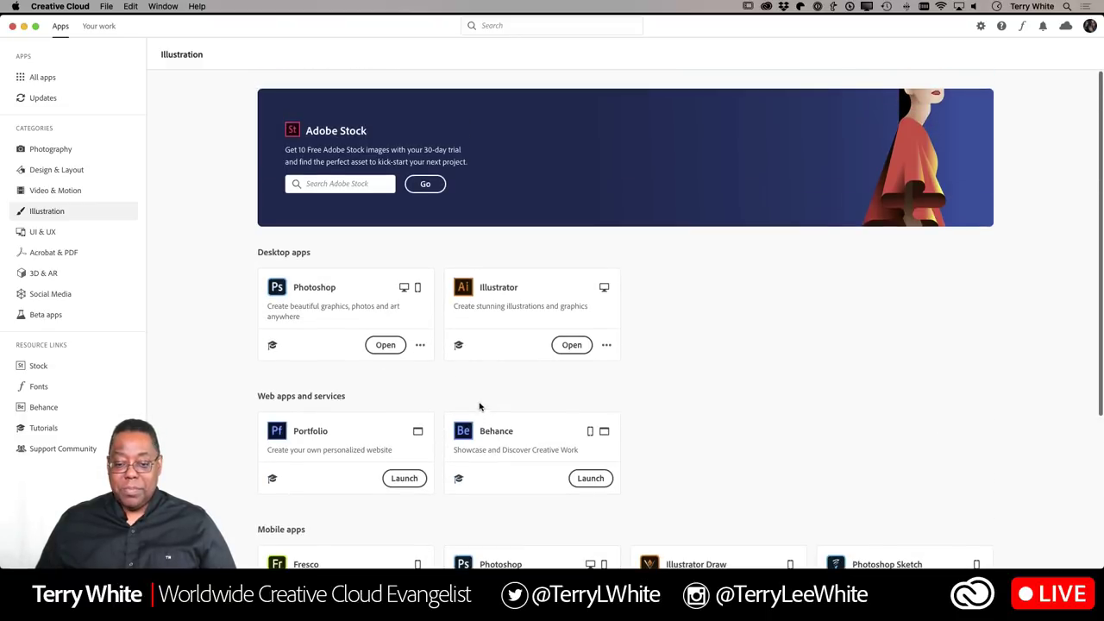
# View Illustrator's detail page, browse its courses and next Made with Illustrator examples.
pyautogui.click(460, 348)
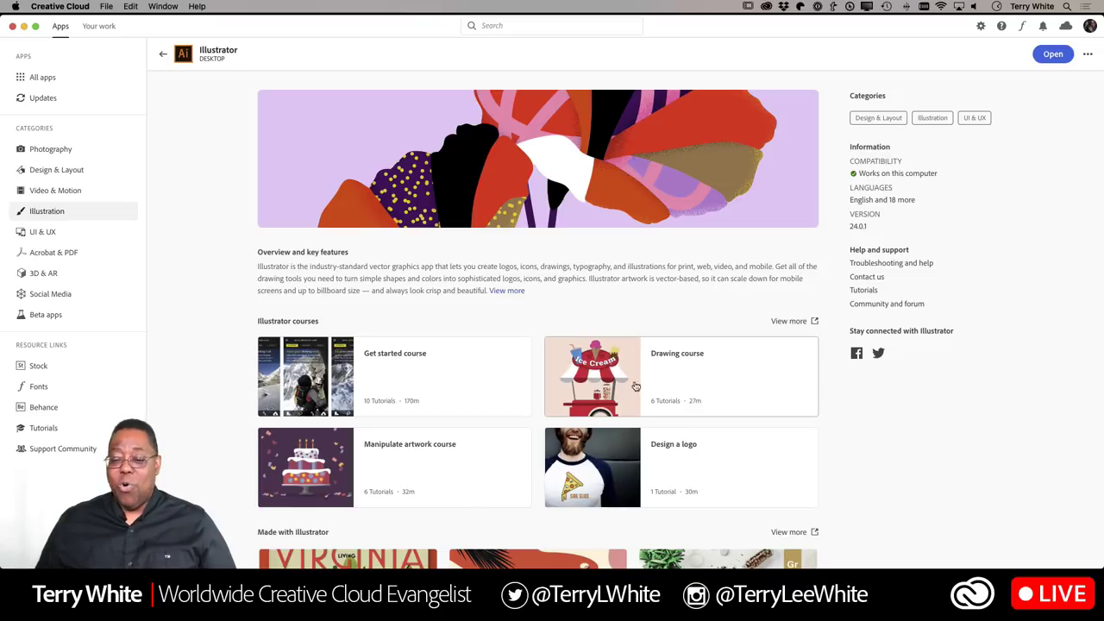
pyautogui.scroll(-2, 743, 389)
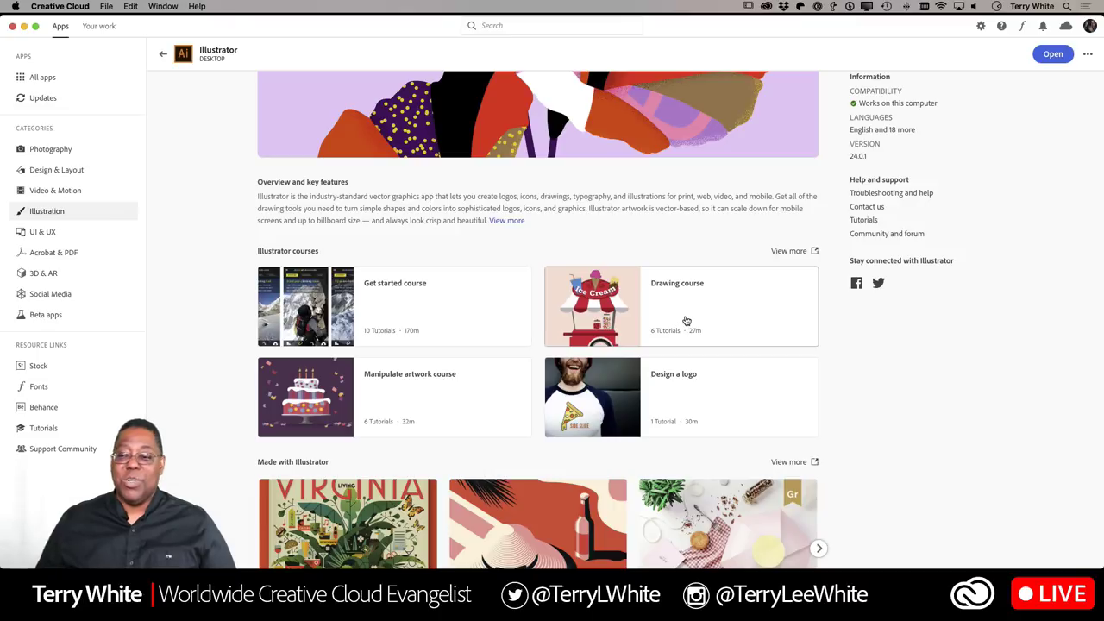
pyautogui.scroll(-2, 687, 321)
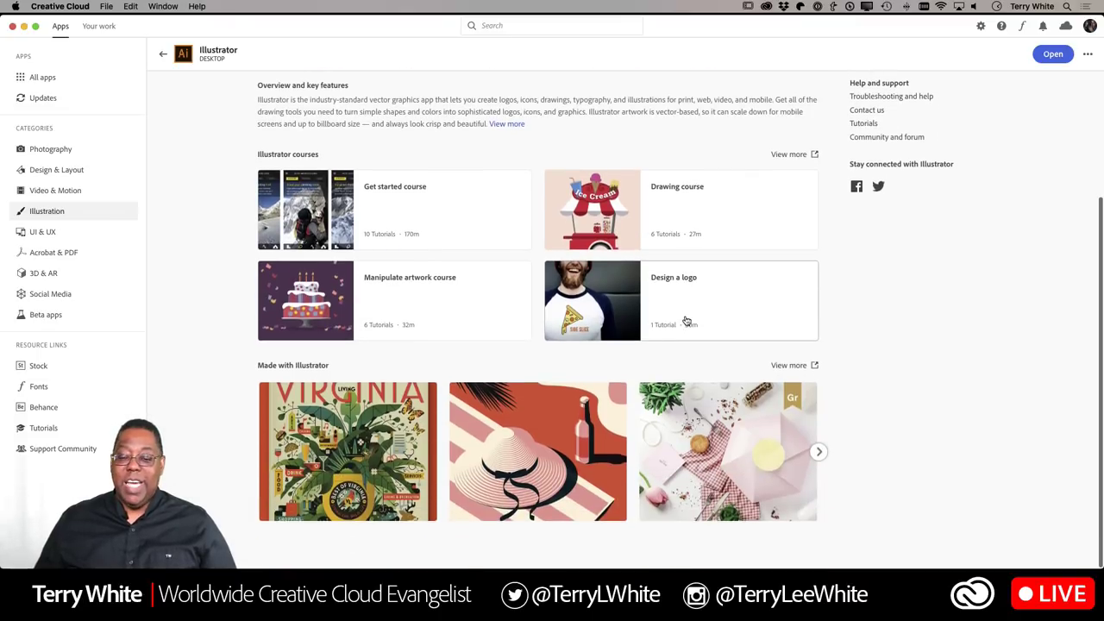
pyautogui.scroll(4, 686, 321)
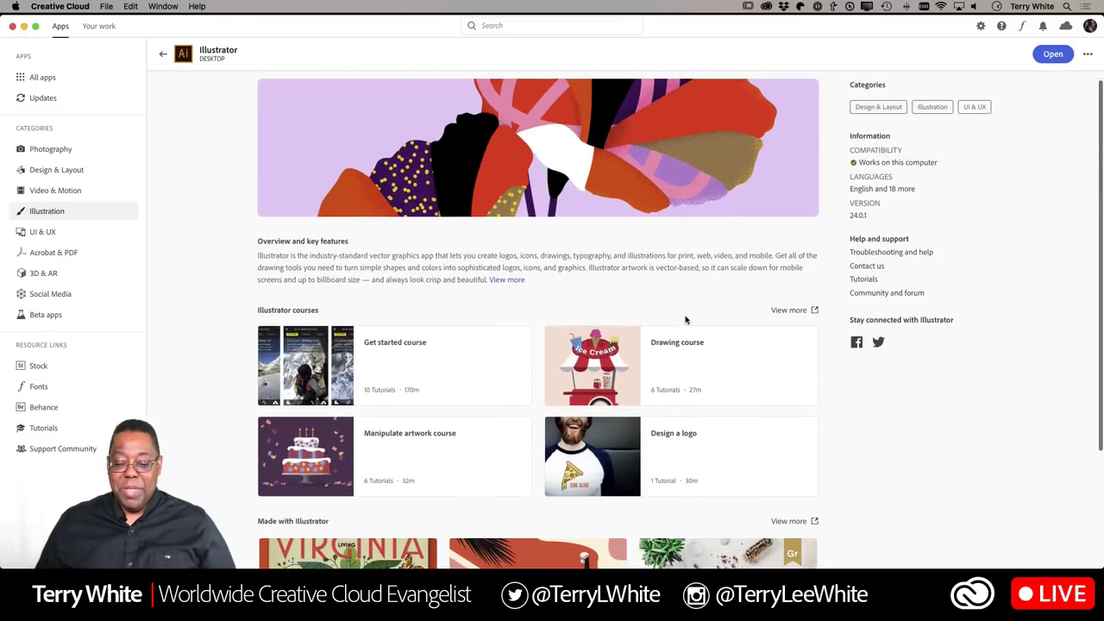
pyautogui.scroll(-4, 685, 316)
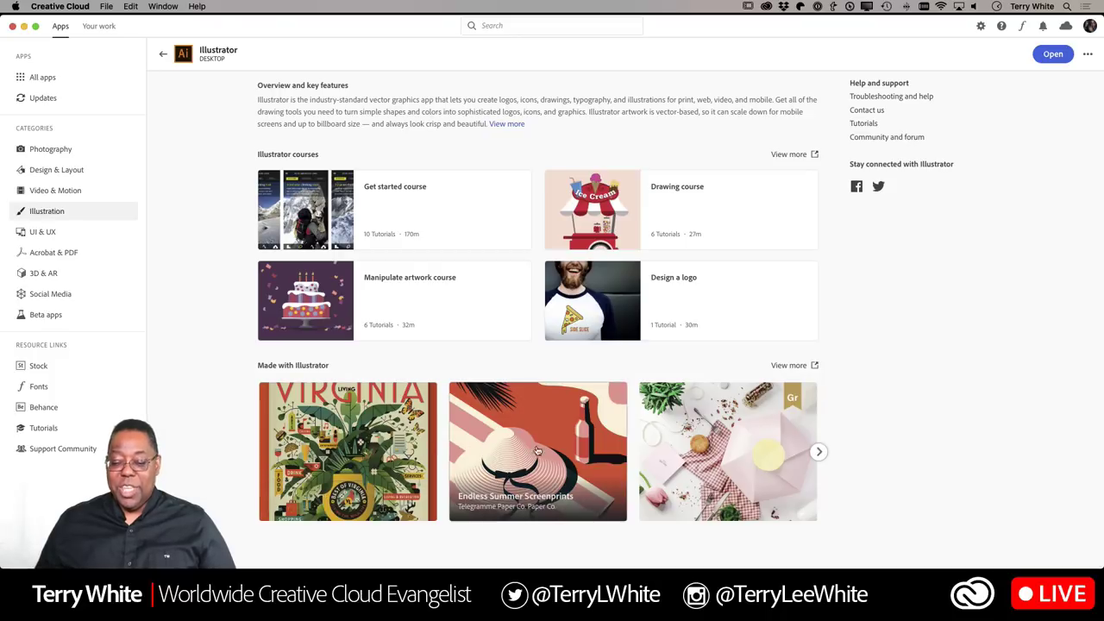
pyautogui.click(819, 453)
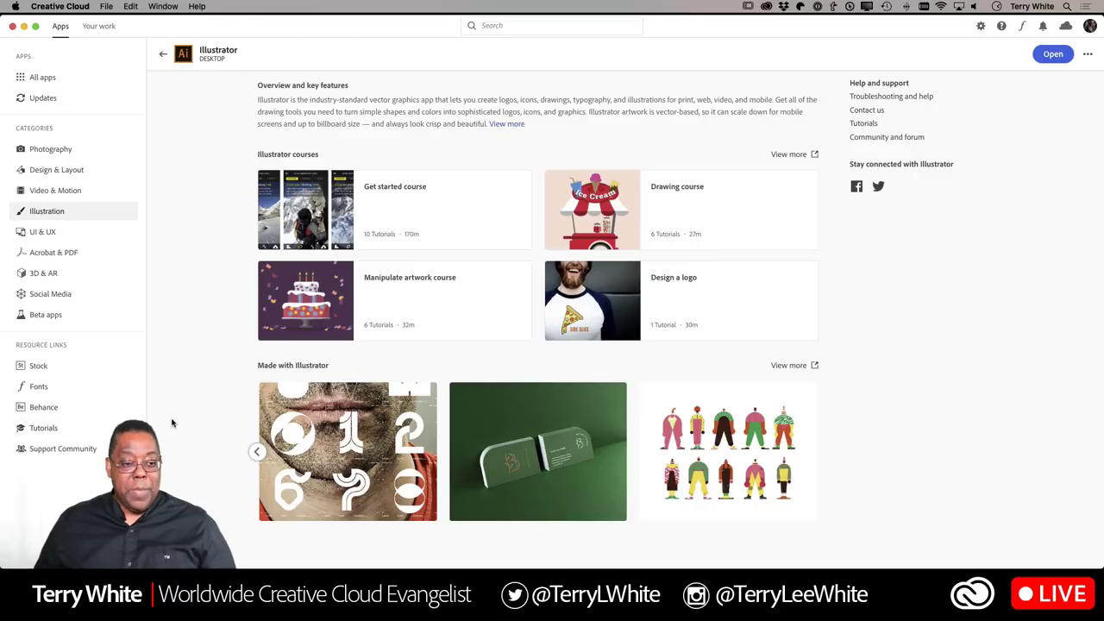
pyautogui.scroll(4, 147, 194)
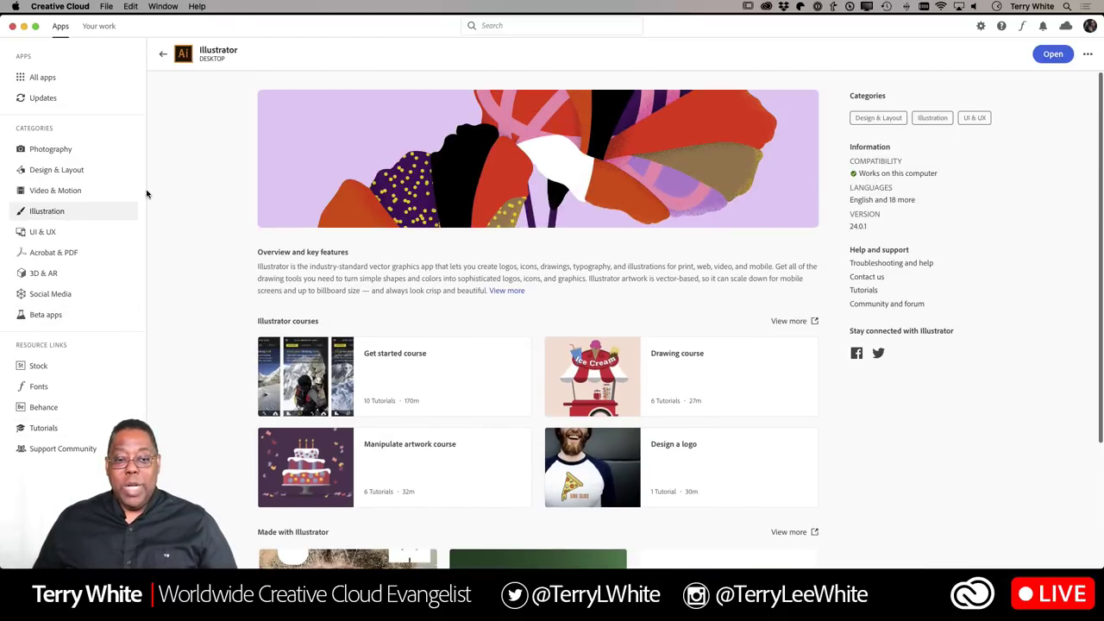
# Leave the Illustrator page and show the Updates list of recently updated apps.
pyautogui.click(162, 54)
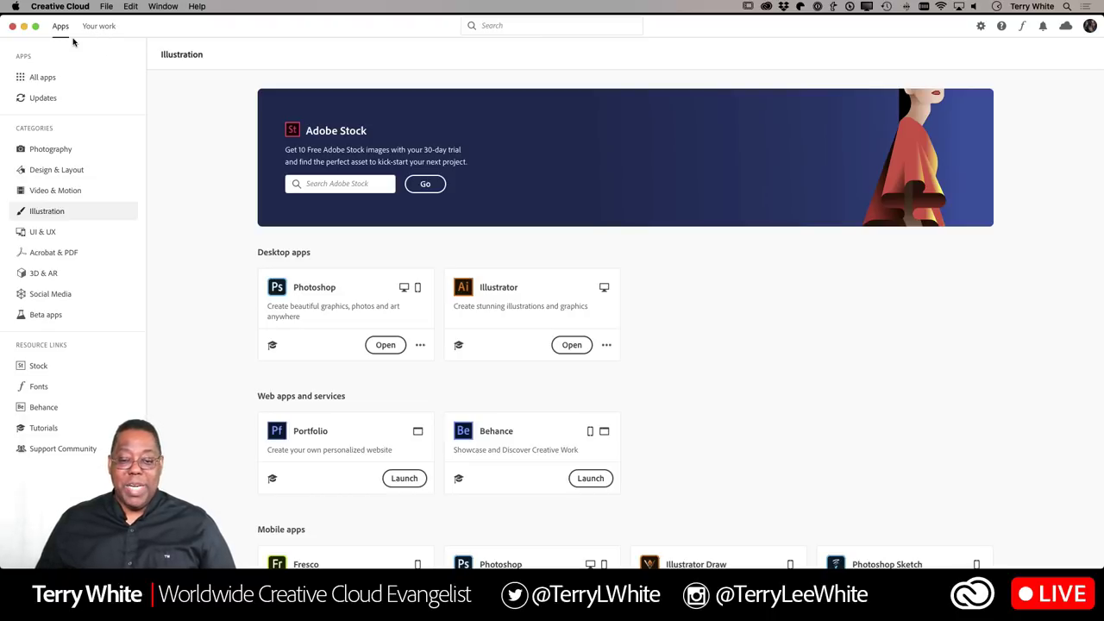
pyautogui.click(47, 80)
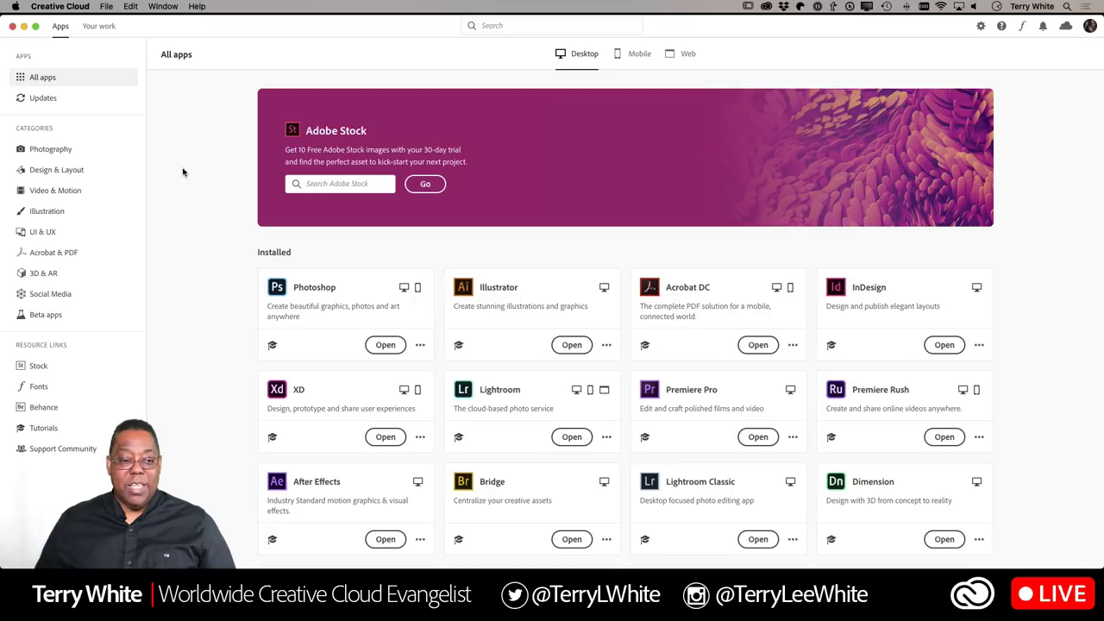
pyautogui.click(46, 98)
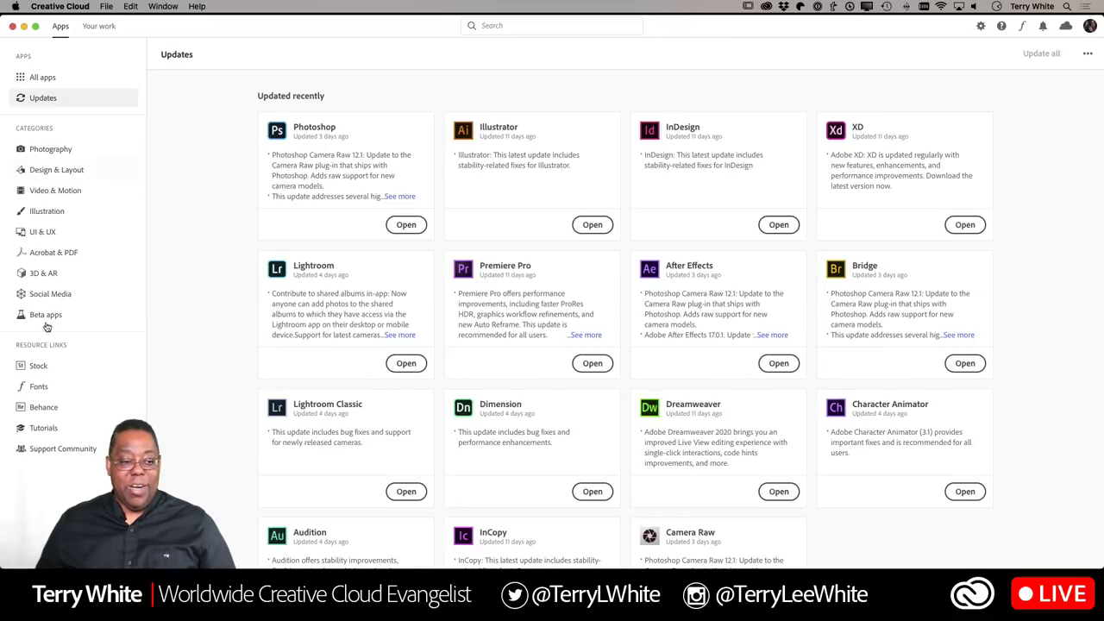
# Go to All apps, then switch to the Your work tab showing saved libraries.
pyautogui.click(35, 79)
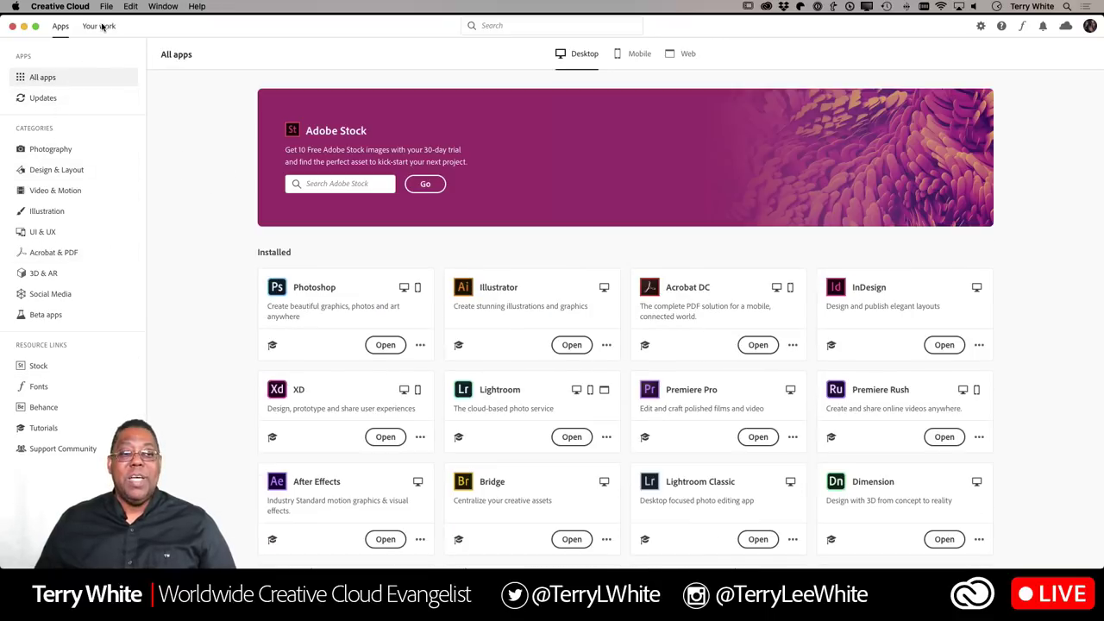
pyautogui.click(99, 26)
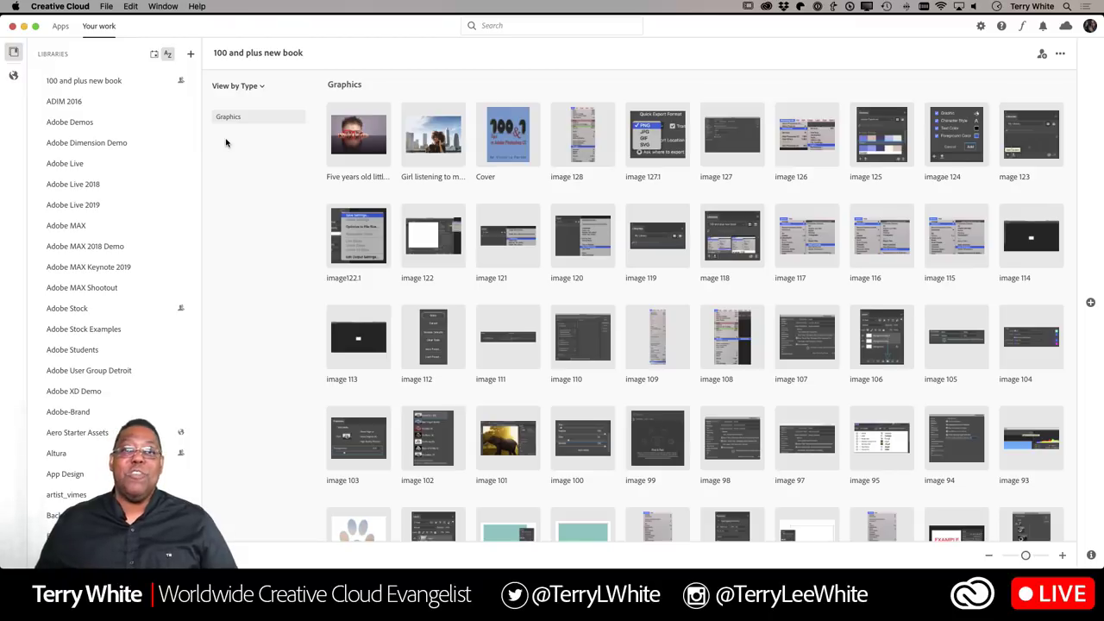
# Select the Adobe Live 2019 library and scroll through its Colors down to Gradients and back.
pyautogui.click(95, 205)
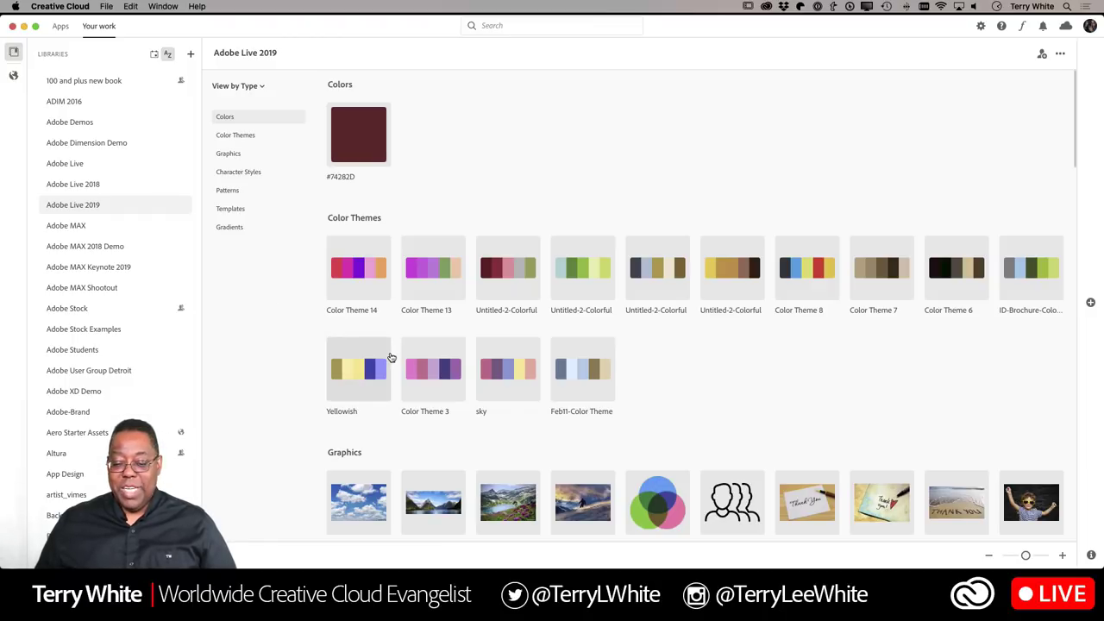
pyautogui.scroll(-10, 509, 405)
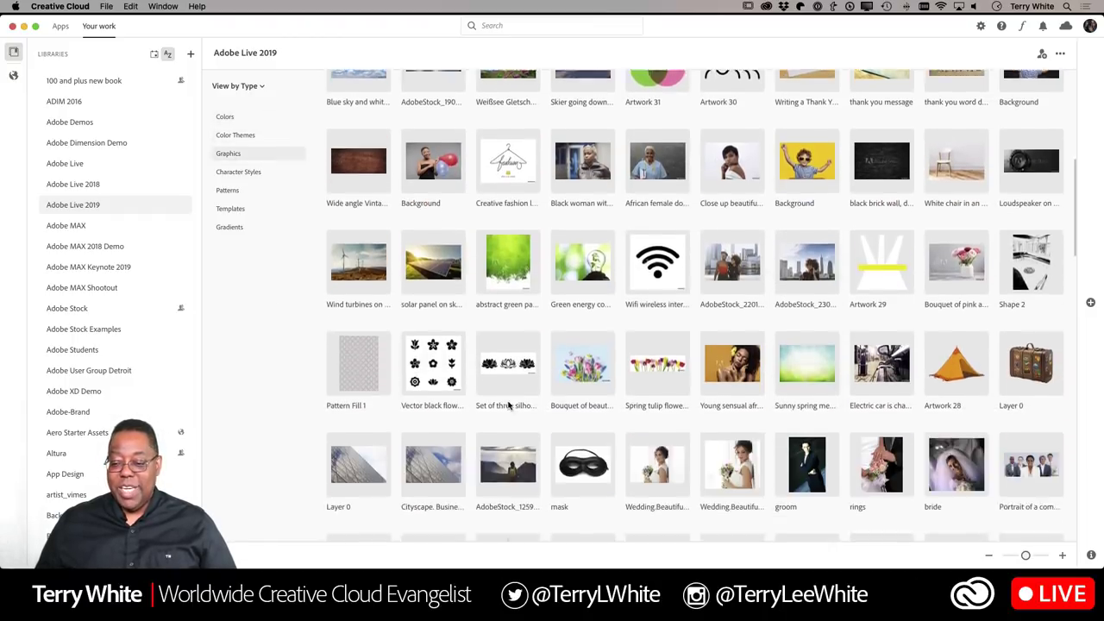
pyautogui.scroll(-15, 509, 405)
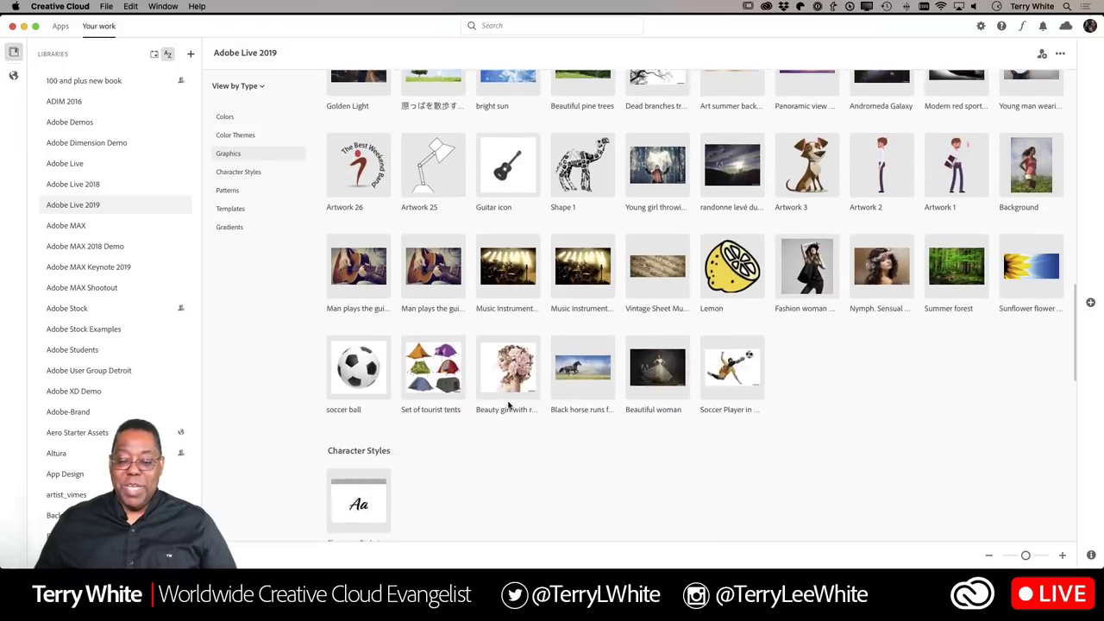
pyautogui.scroll(-10, 508, 406)
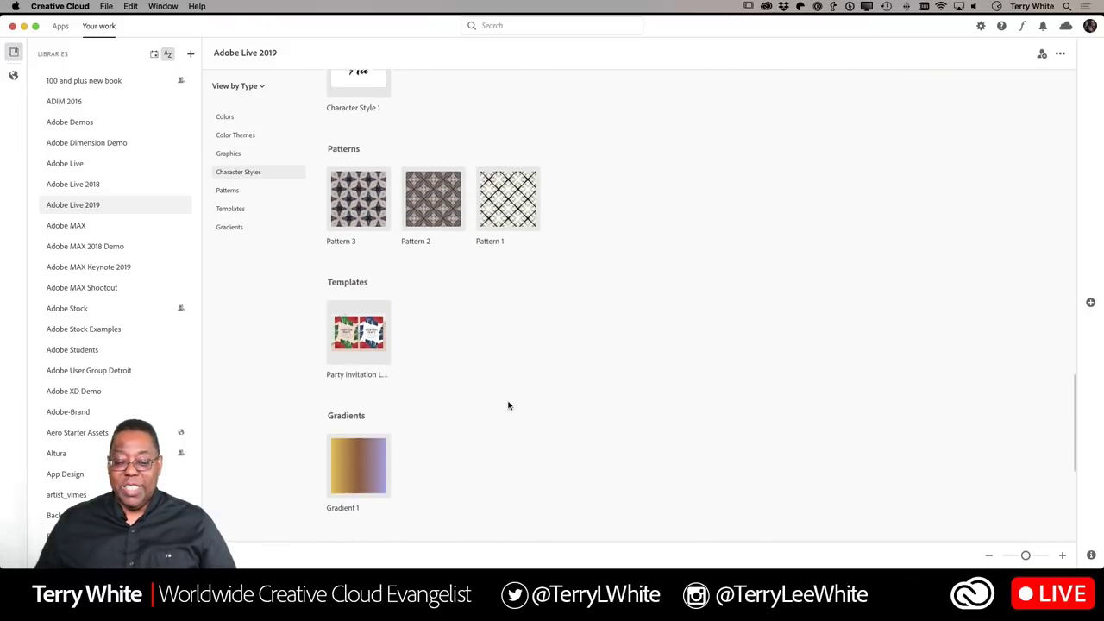
pyautogui.scroll(-3, 509, 405)
pyautogui.scroll(10, 509, 405)
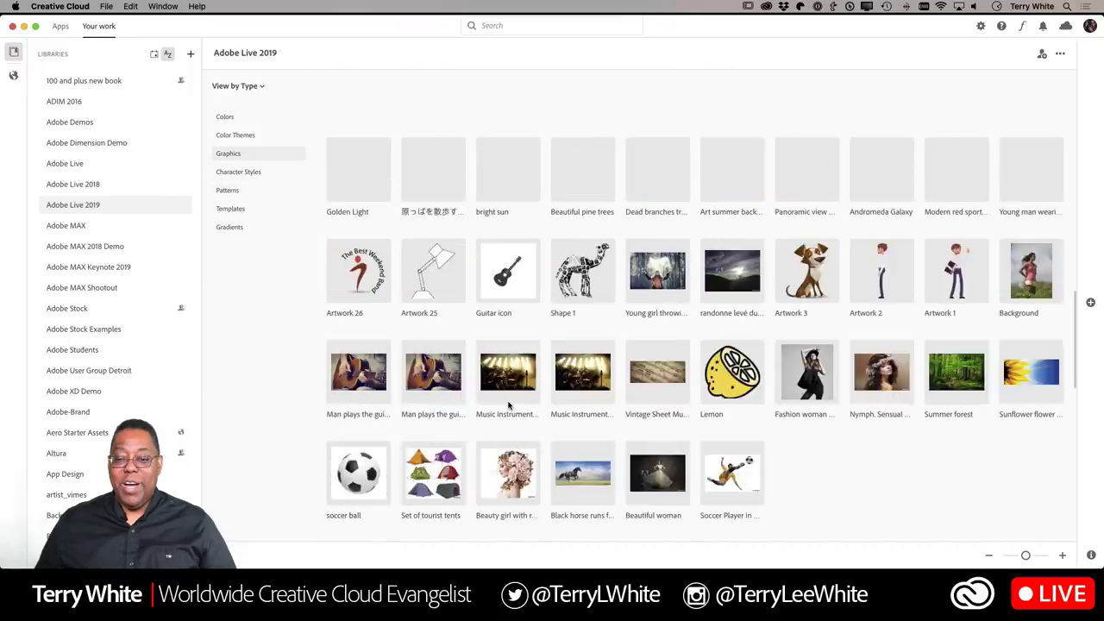
pyautogui.scroll(10, 509, 406)
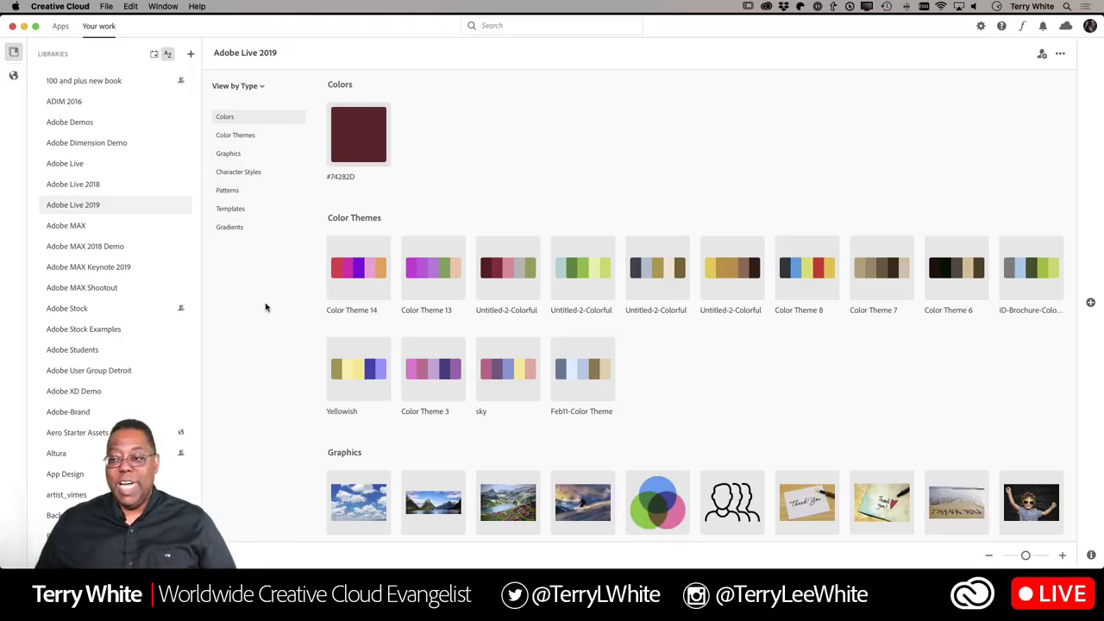
# Drag the #74282D swatch toward a library, then move Color Theme 14 into Adobe Live 2018.
pyautogui.moveTo(354, 148); pyautogui.dragTo(250, 285)
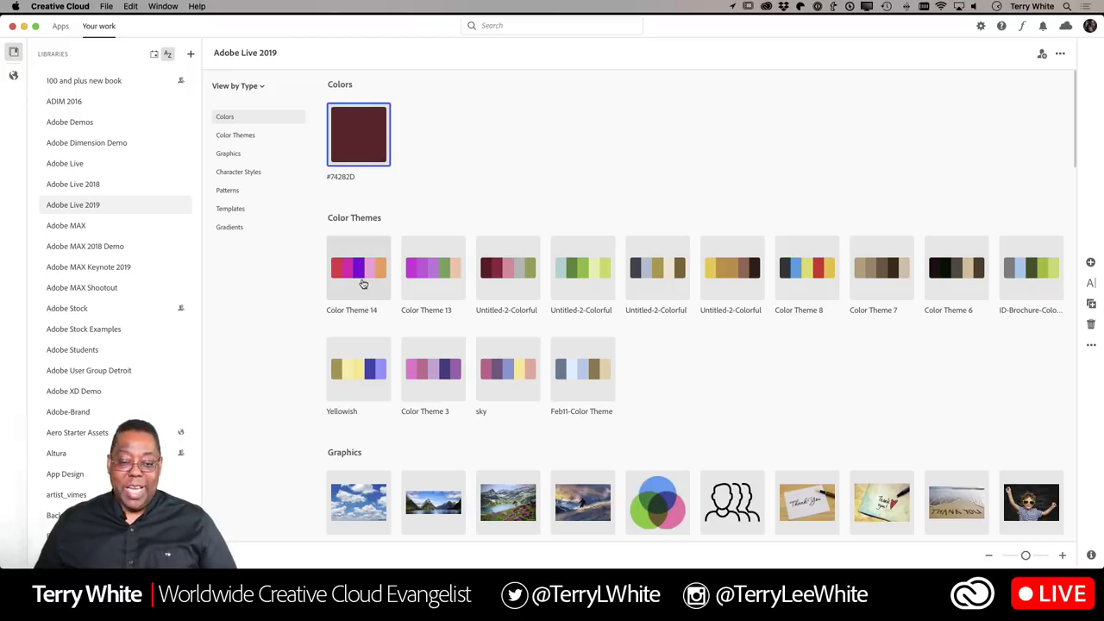
pyautogui.click(360, 278)
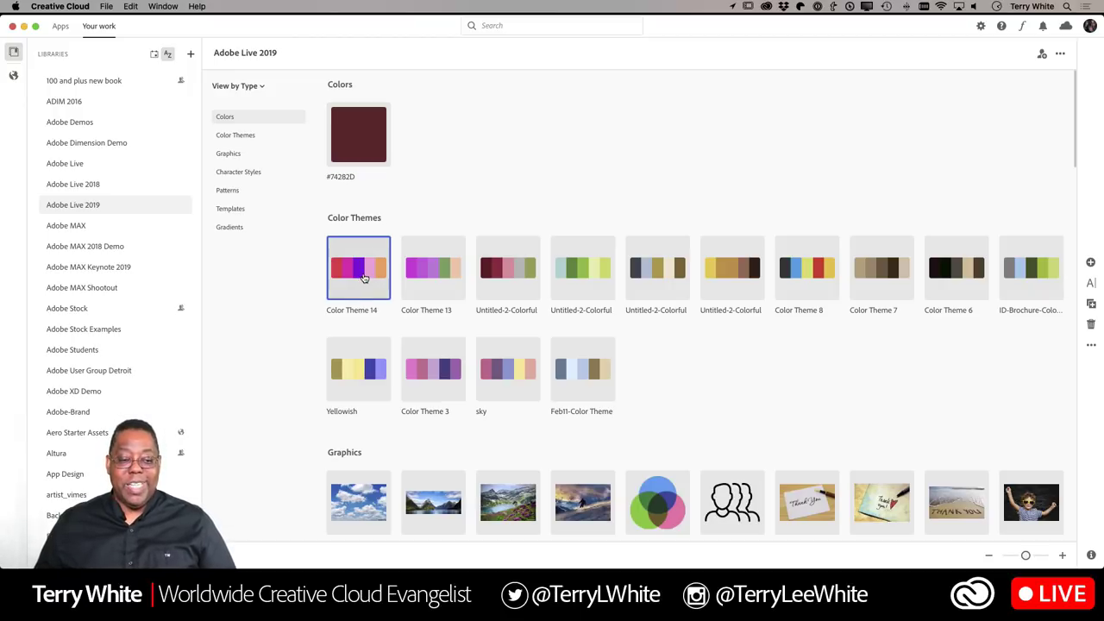
pyautogui.moveTo(364, 277); pyautogui.dragTo(119, 186)
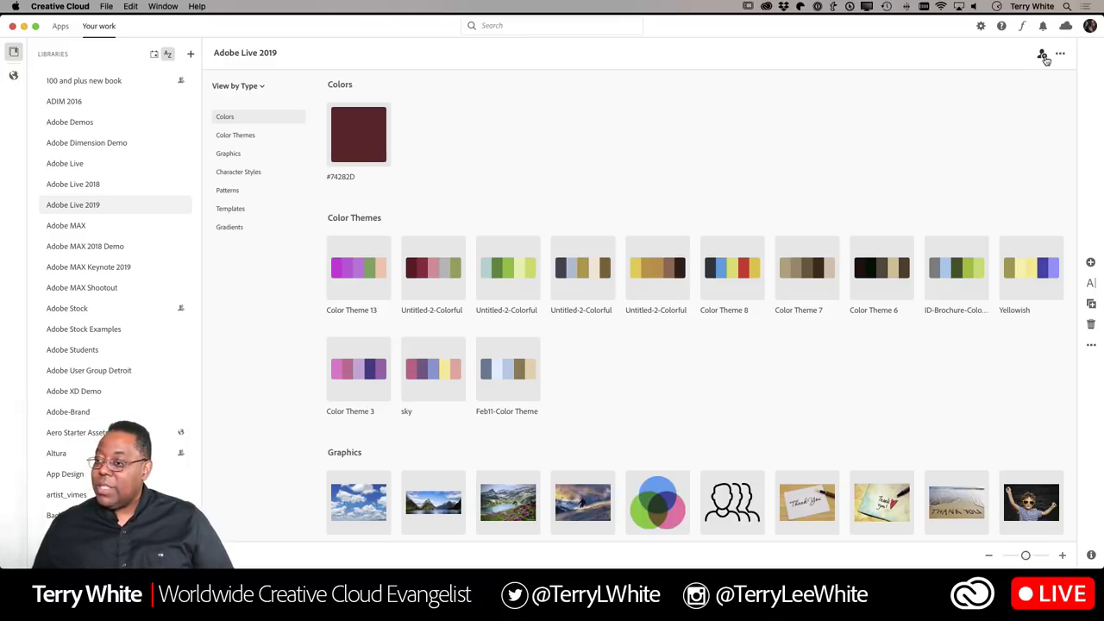
pyautogui.click(1042, 55)
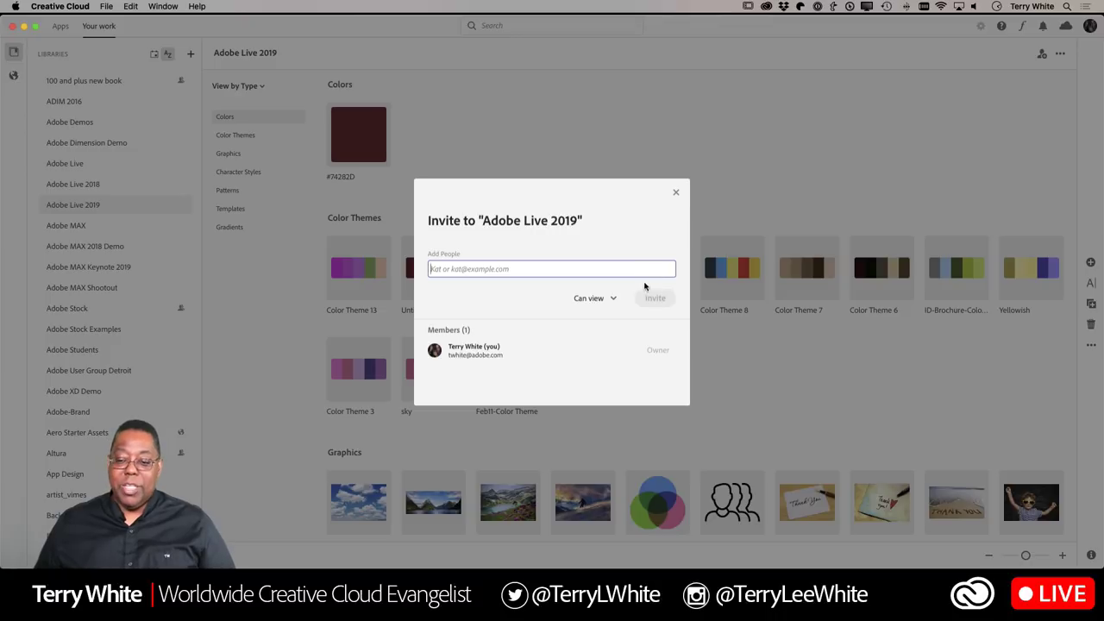
pyautogui.click(604, 302)
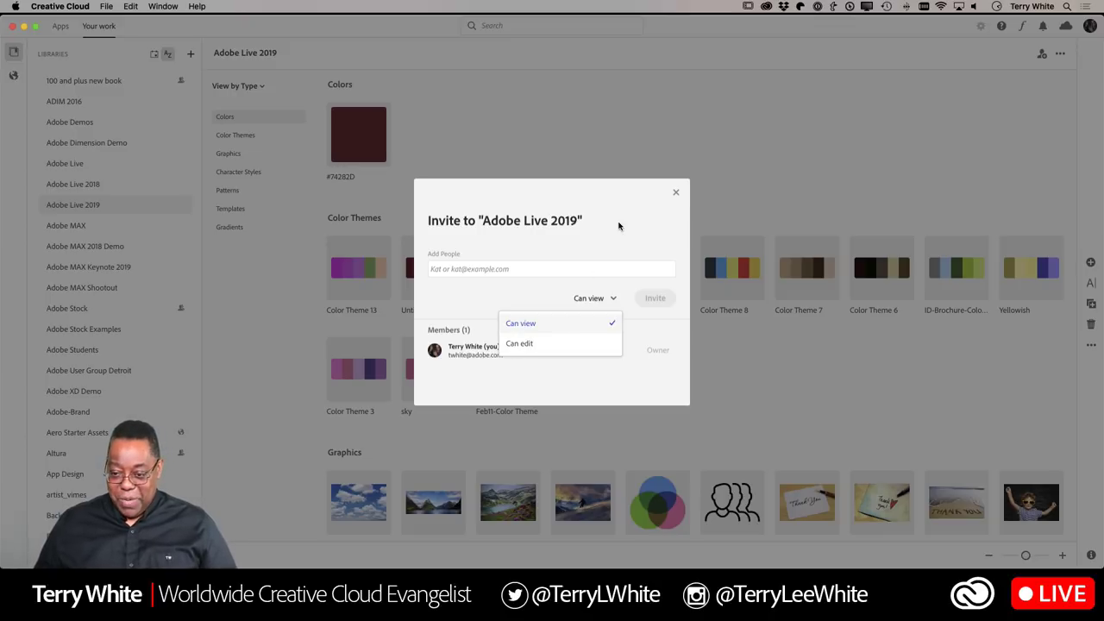
pyautogui.click(676, 195)
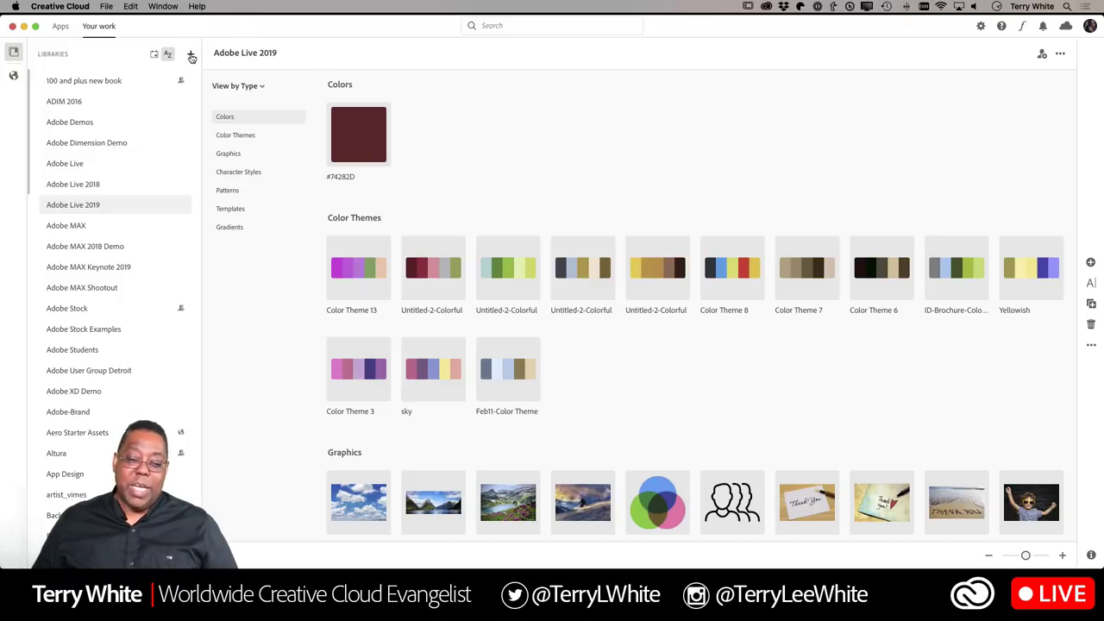
pyautogui.click(191, 55)
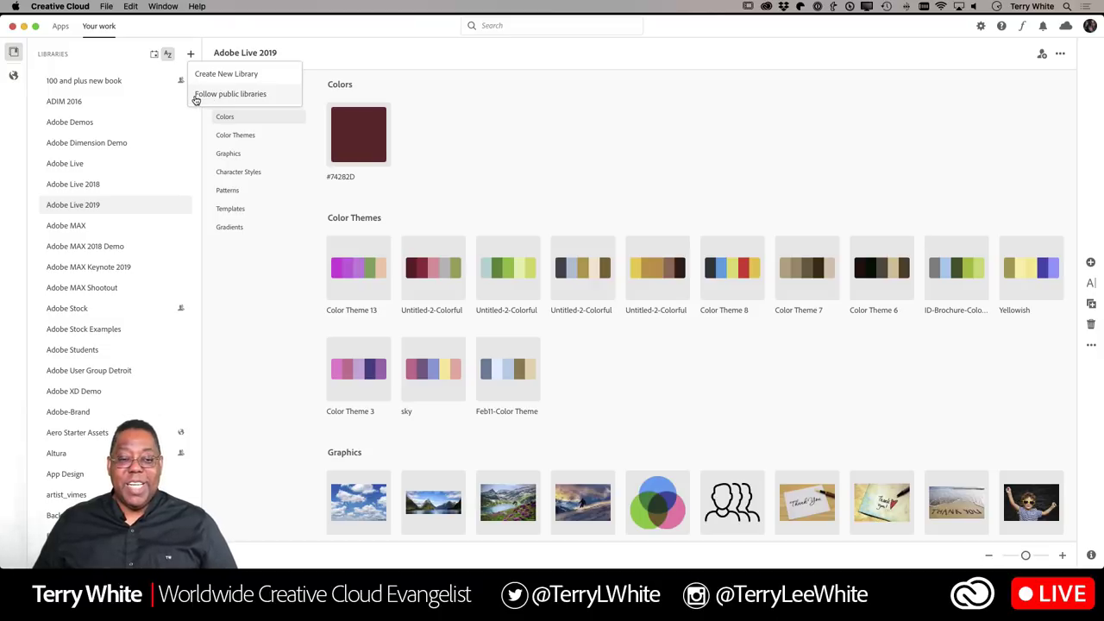
pyautogui.click(244, 103)
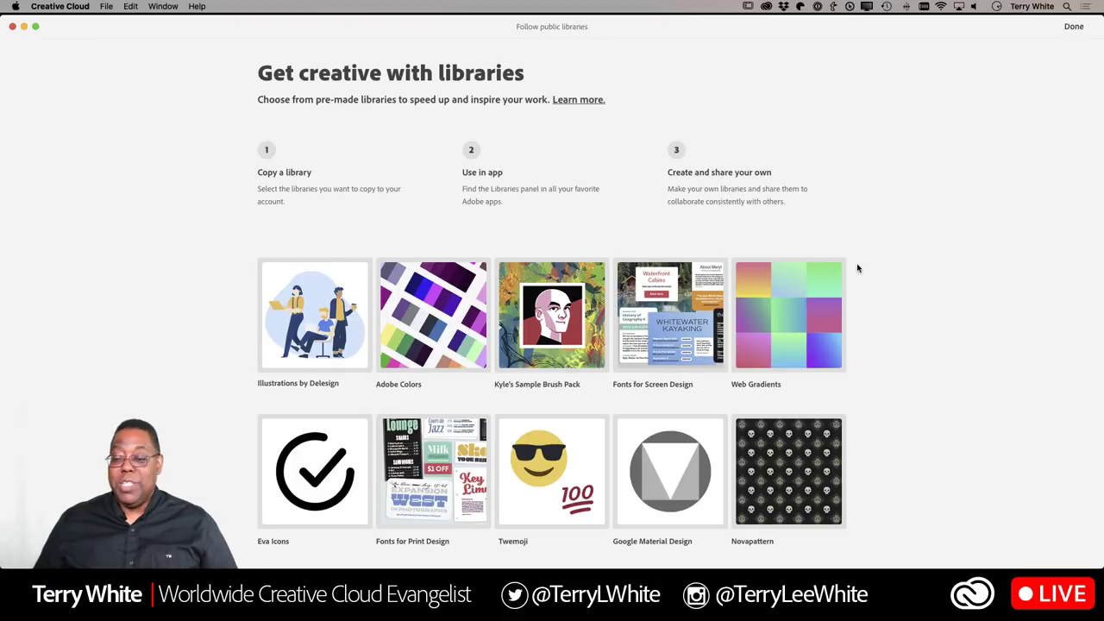
# Follow the Eva Icons public library in Safari.
pyautogui.click(534, 357)
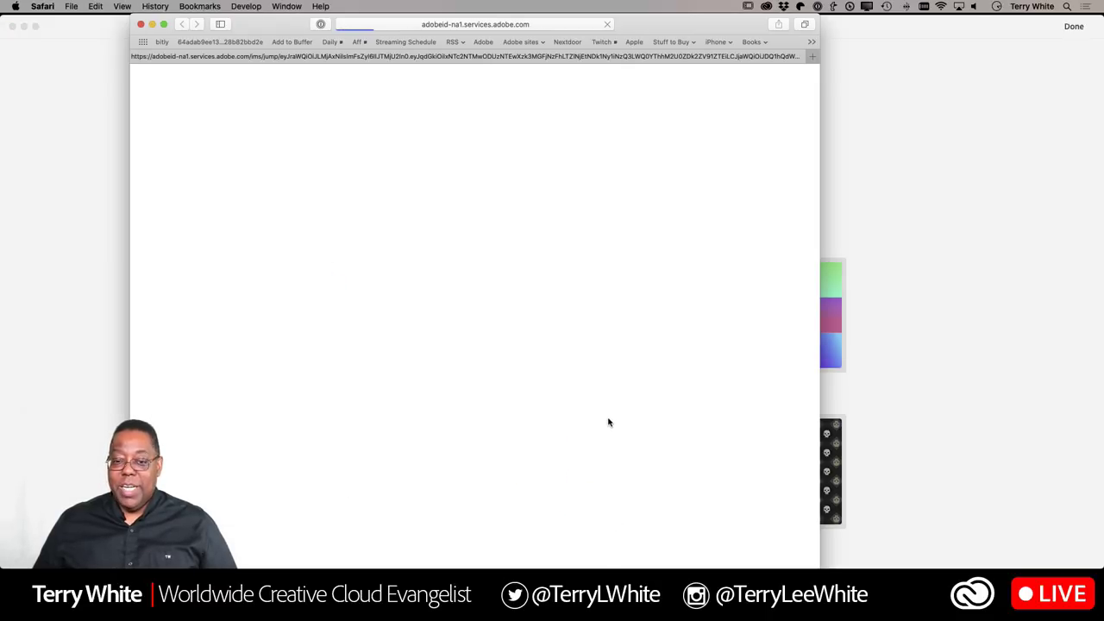
pyautogui.click(121, 141)
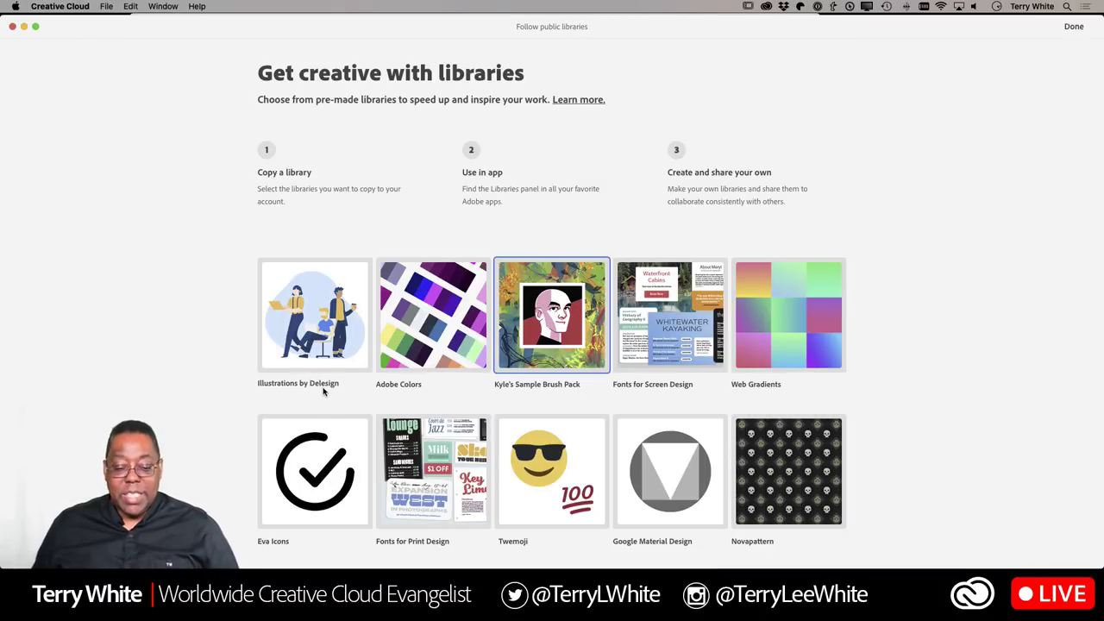
pyautogui.scroll(-1, 336, 401)
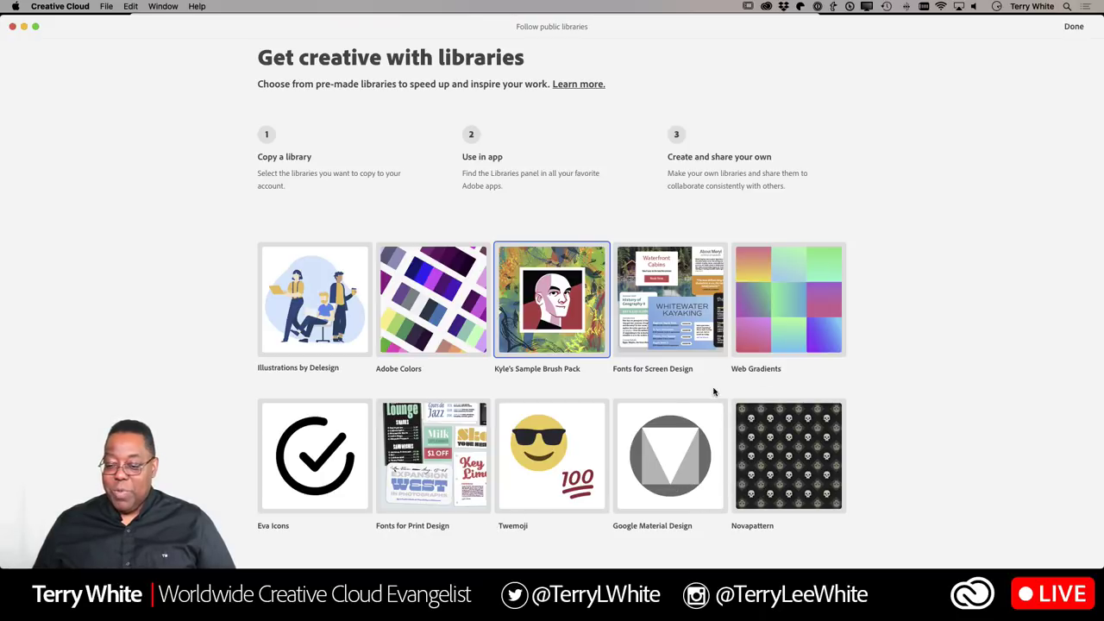
pyautogui.click(334, 475)
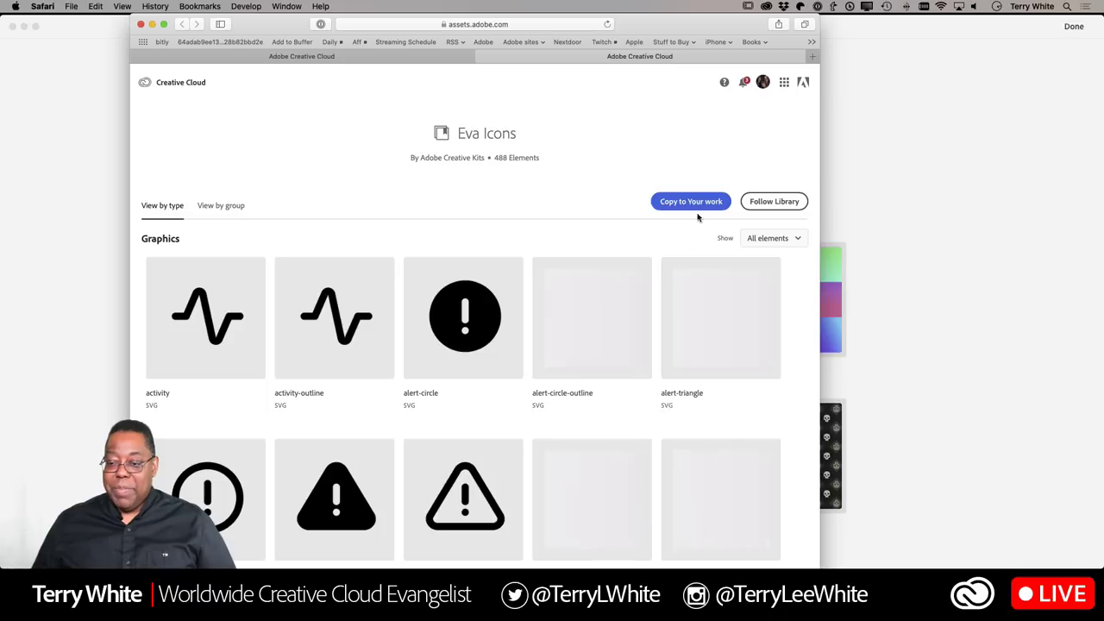
pyautogui.click(780, 201)
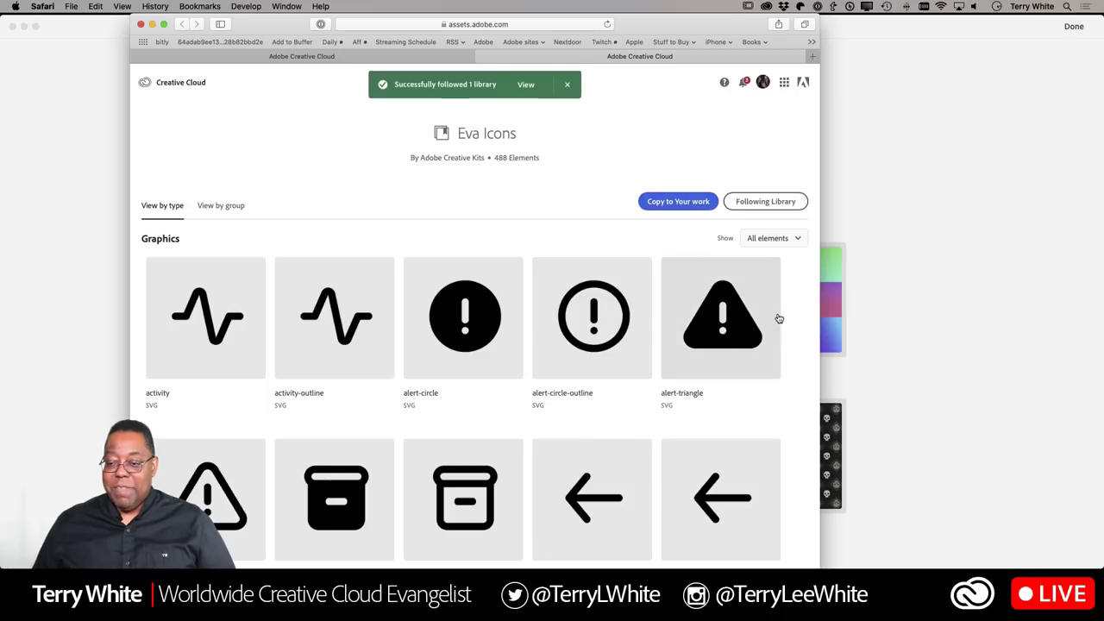
pyautogui.click(906, 238)
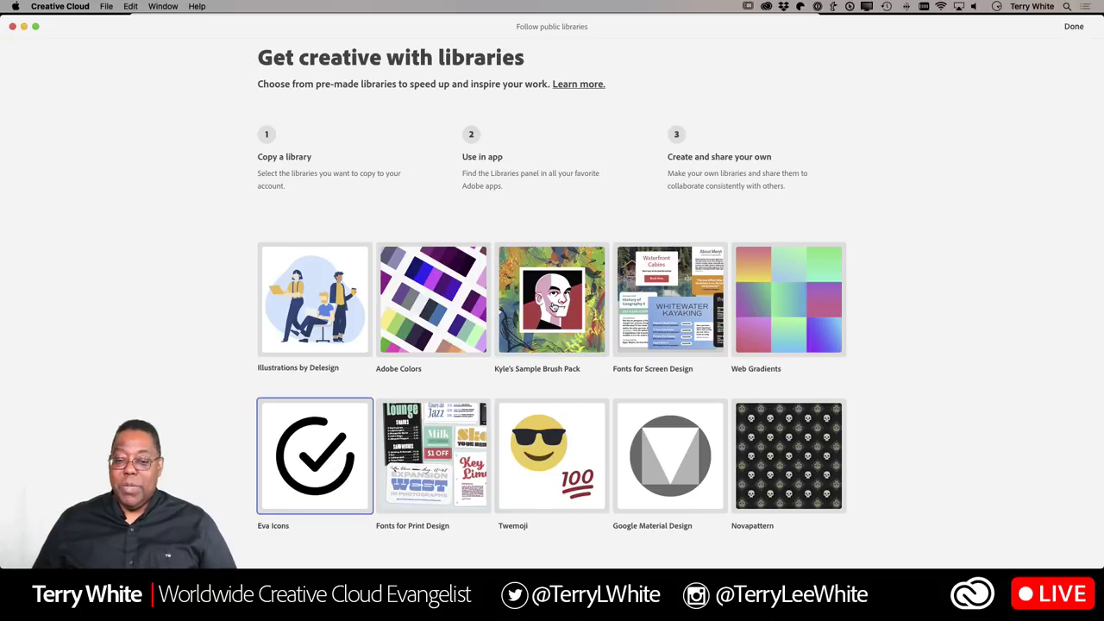
# Follow Kyle's Sample Brush Pack, then close the public libraries gallery.
pyautogui.click(479, 249)
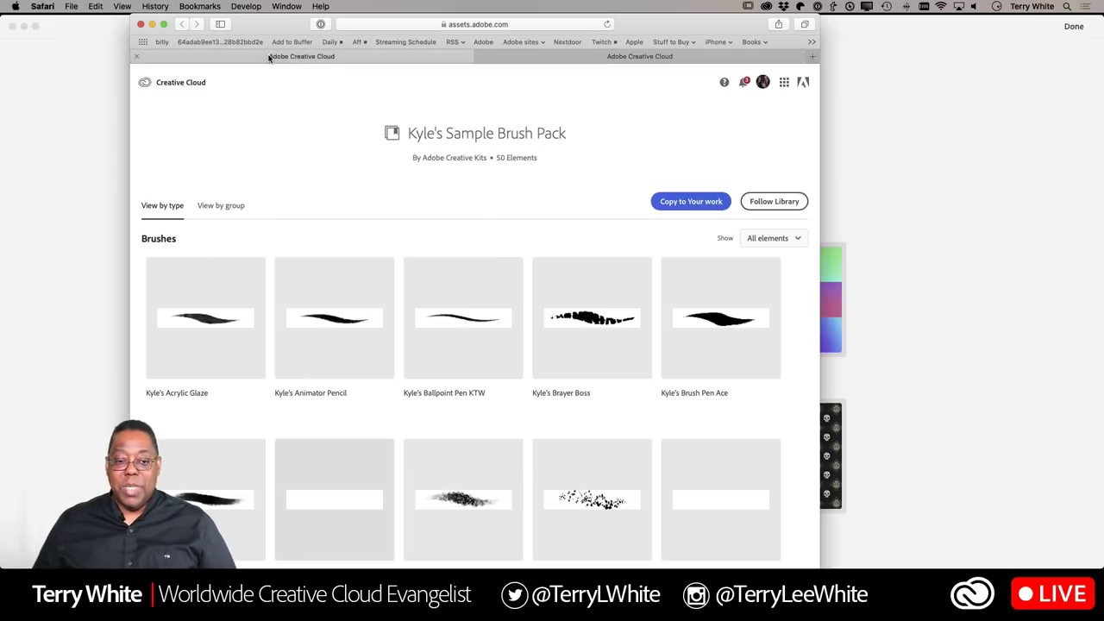
pyautogui.click(759, 207)
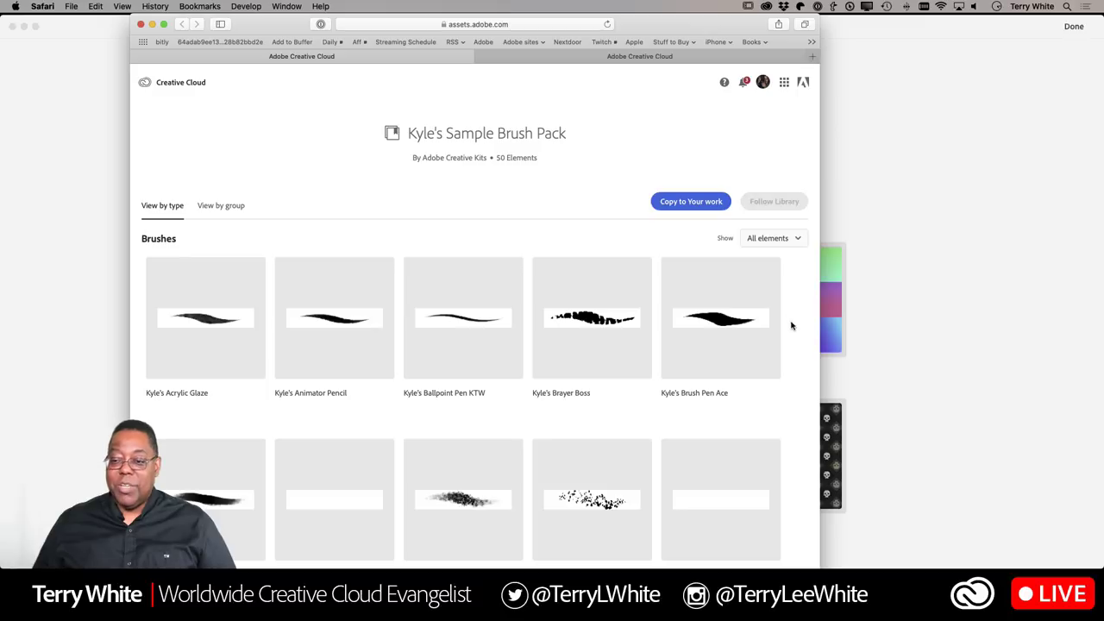
pyautogui.click(882, 295)
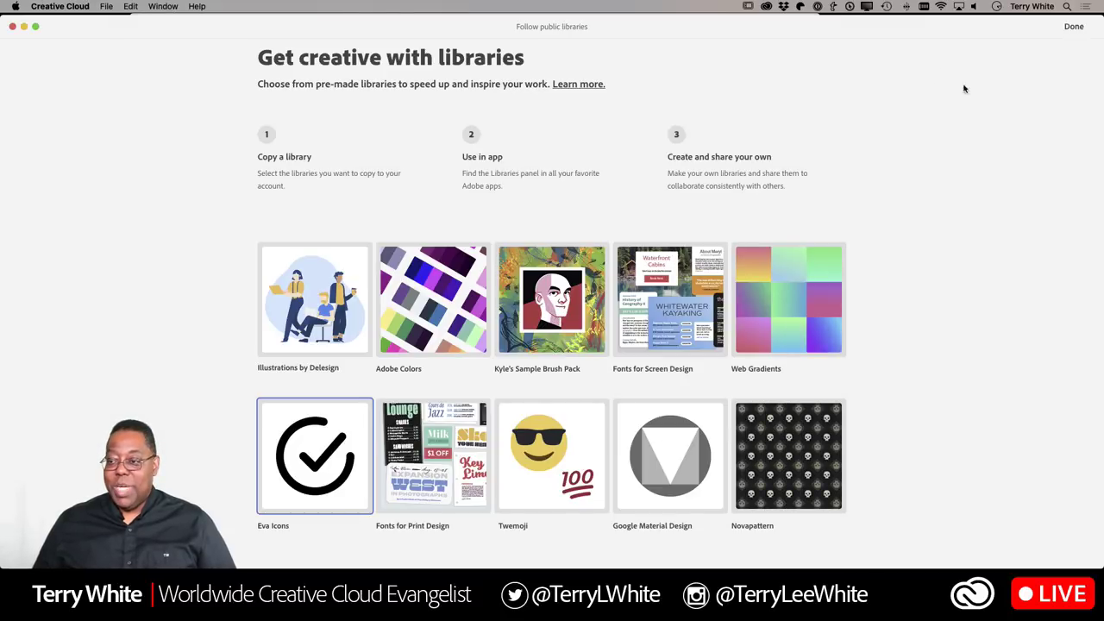
pyautogui.click(1073, 27)
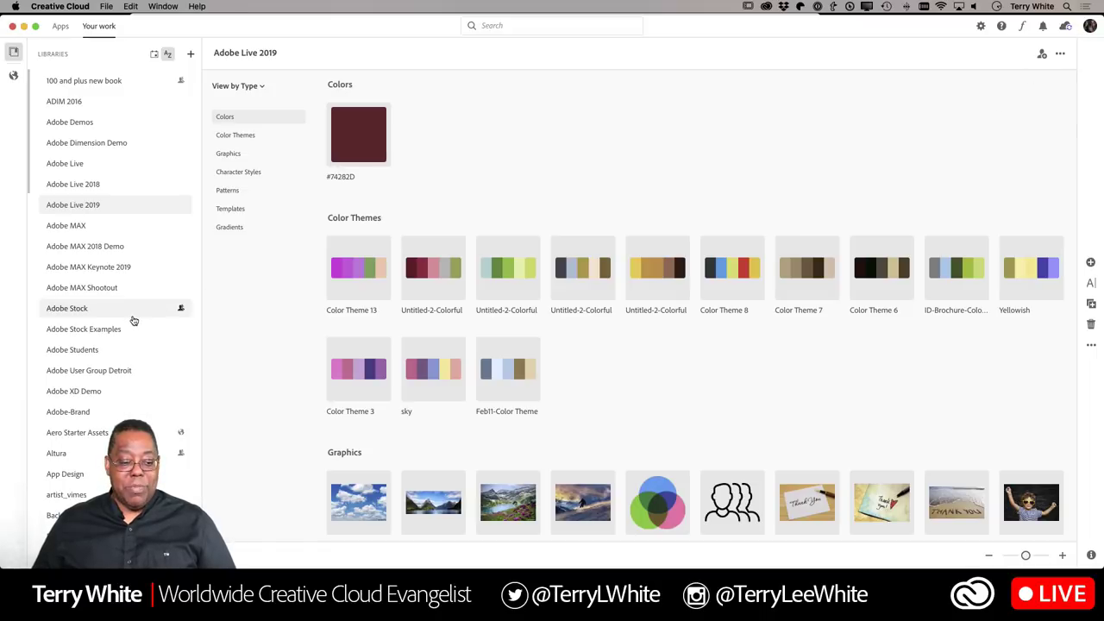
# Open Eva Icons from the Libraries sidebar and browse its graphics, such as wifi-off and umbrella.
pyautogui.scroll(-10, 107, 347)
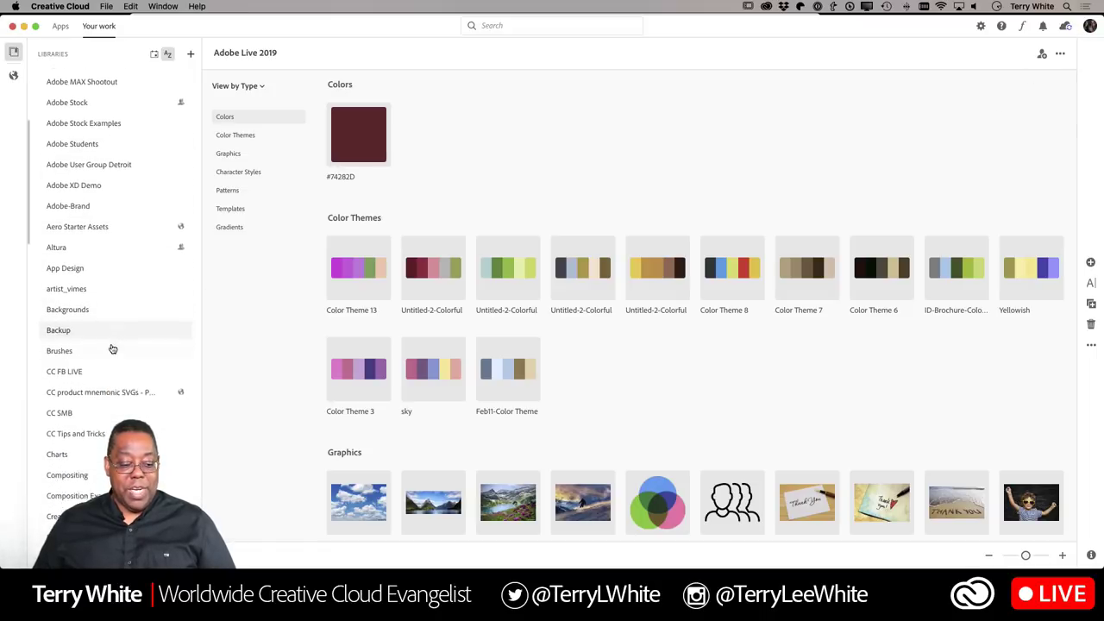
pyautogui.scroll(-10, 111, 348)
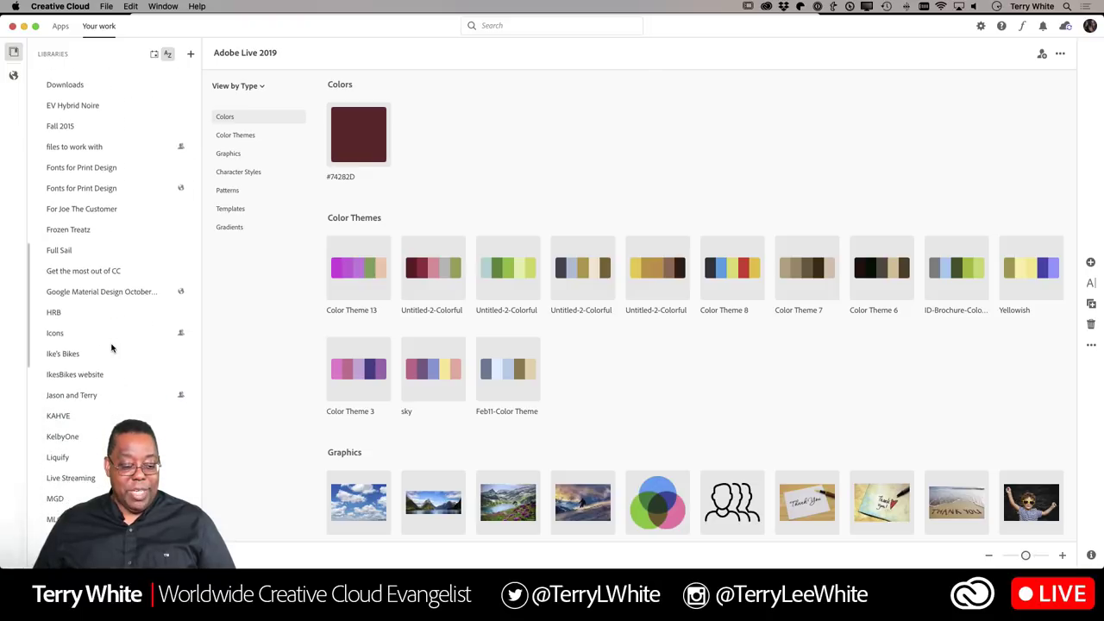
pyautogui.scroll(-3, 111, 347)
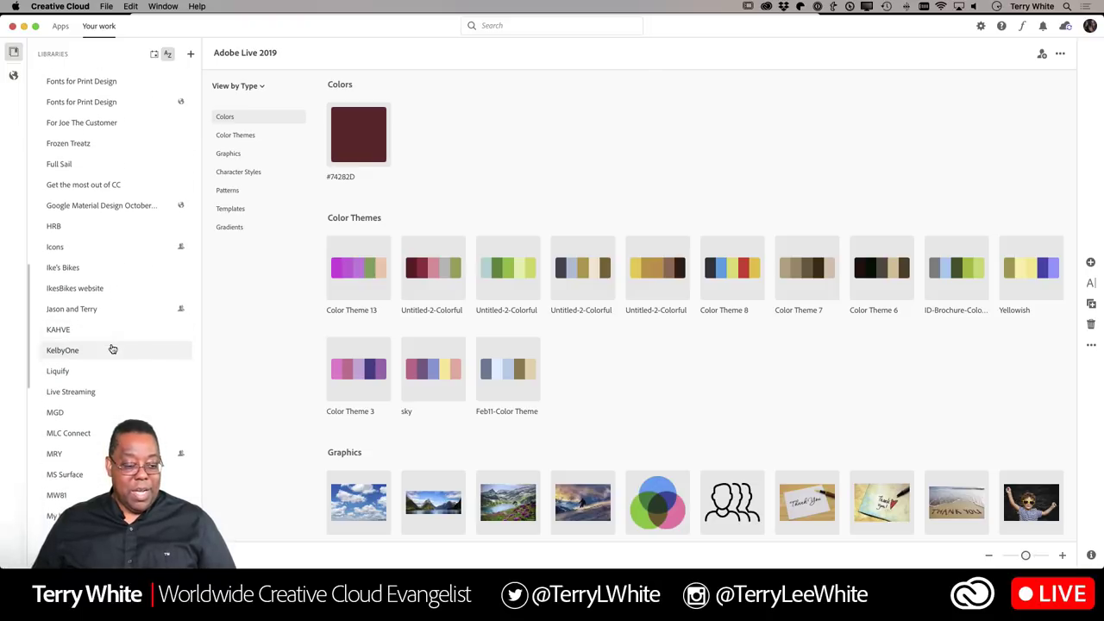
pyautogui.scroll(-10, 112, 347)
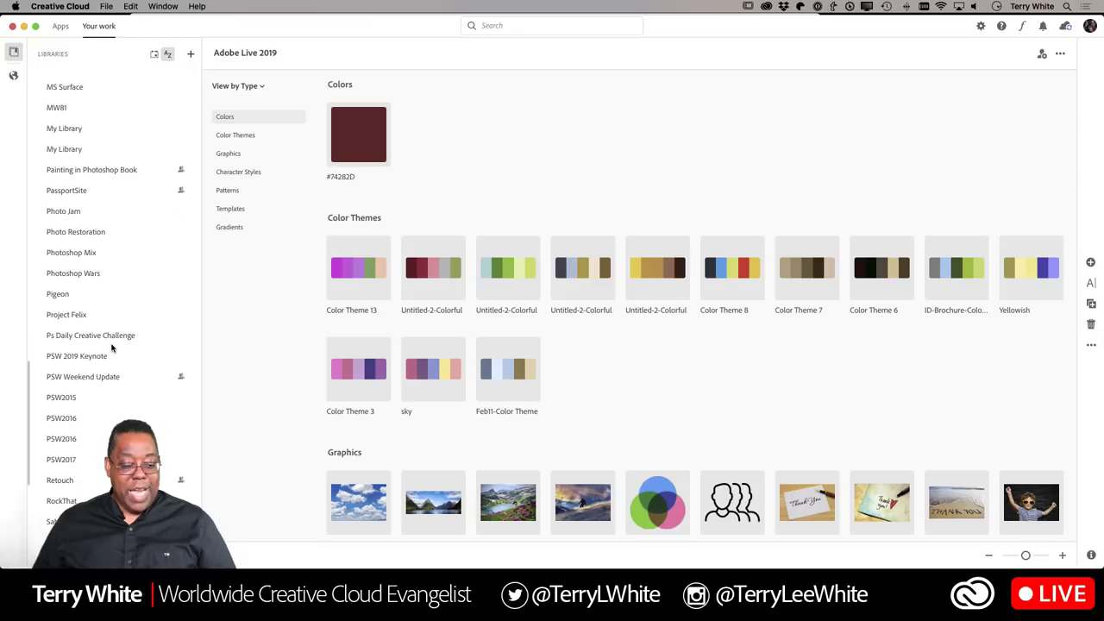
pyautogui.scroll(-5, 111, 347)
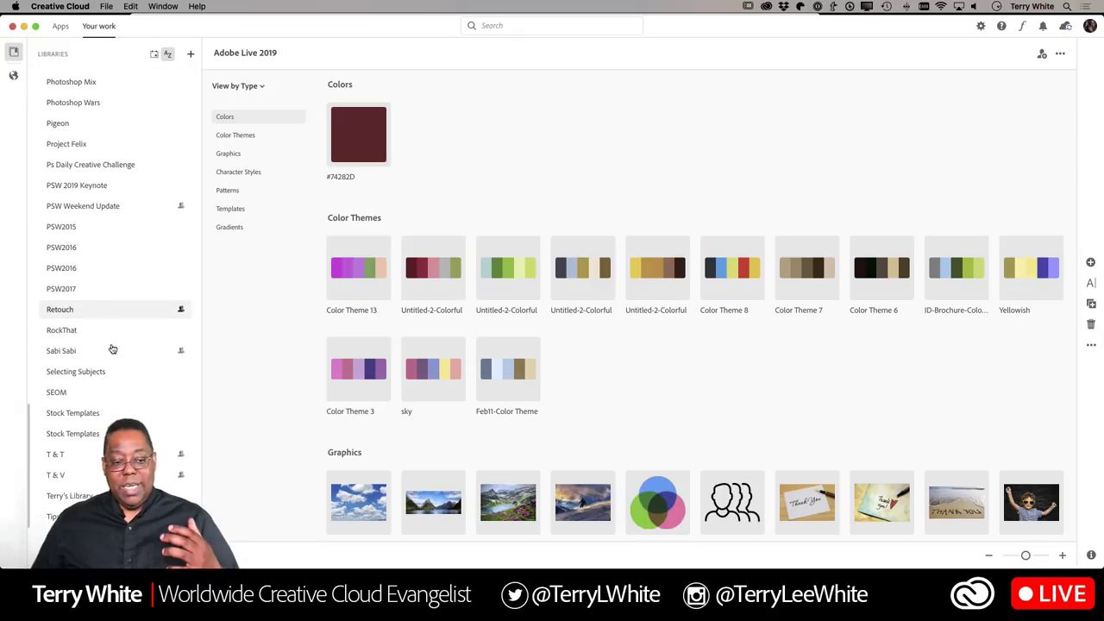
pyautogui.scroll(-3, 112, 348)
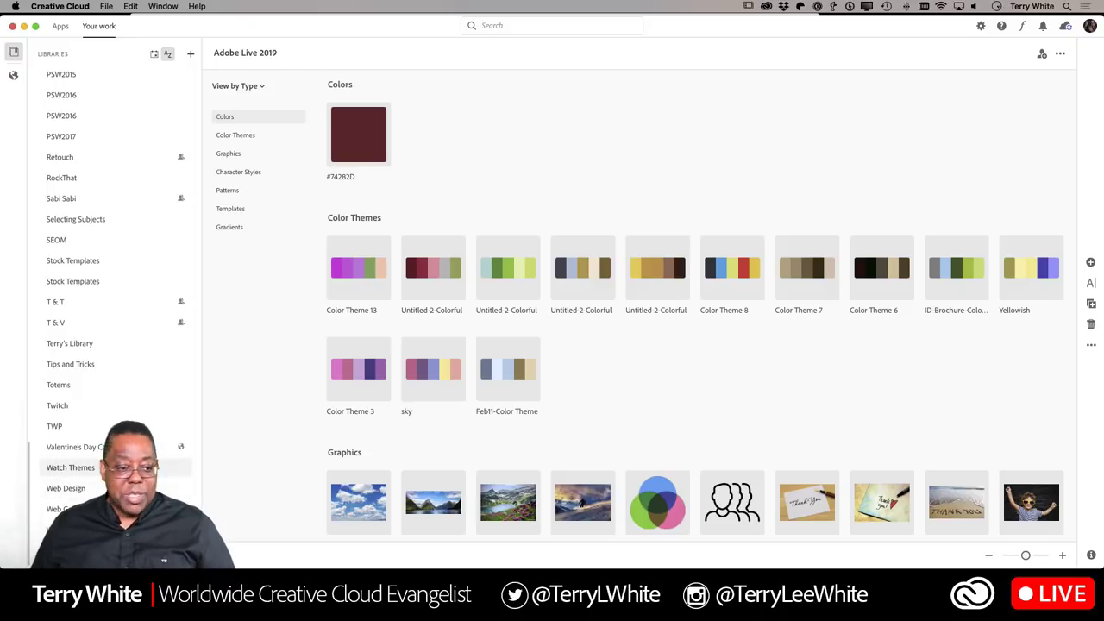
pyautogui.scroll(15, 102, 467)
pyautogui.scroll(15, 103, 468)
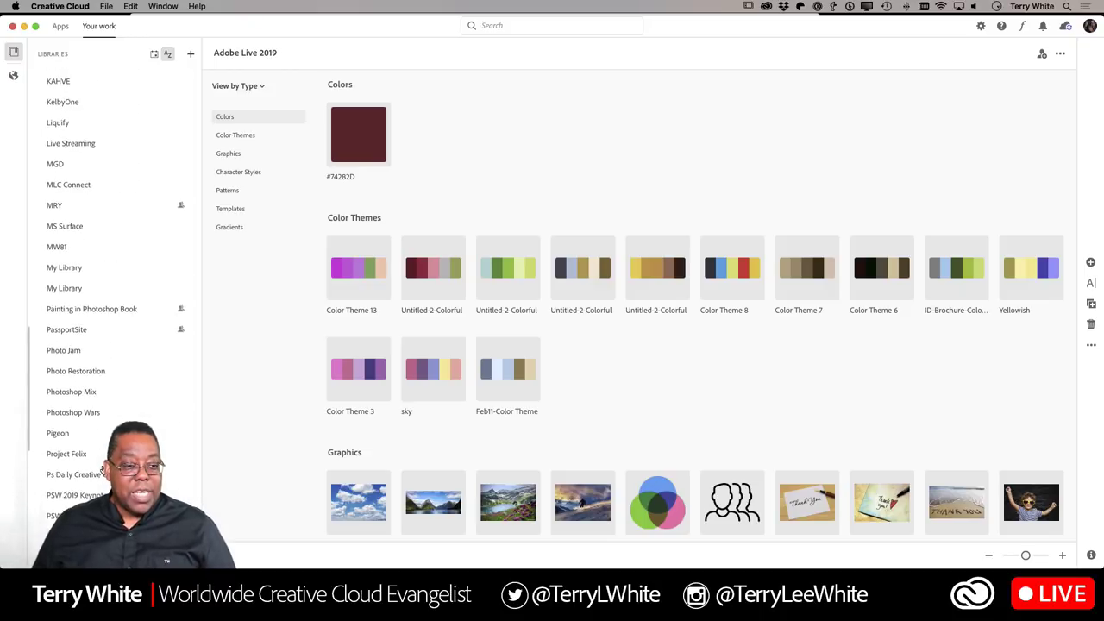
pyautogui.scroll(7, 103, 468)
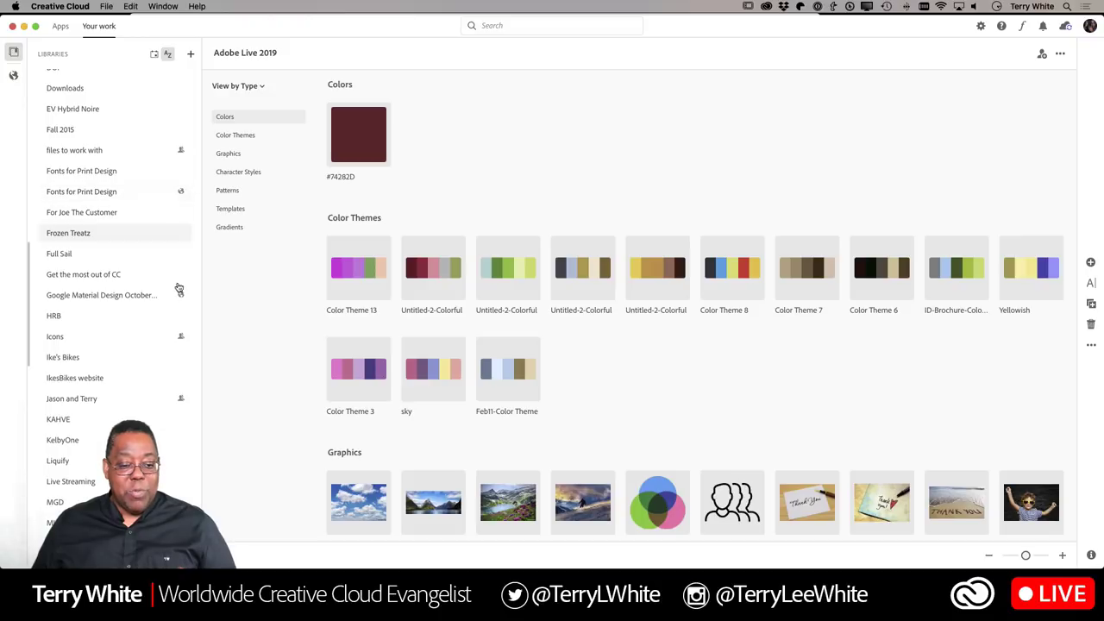
pyautogui.scroll(6, 168, 303)
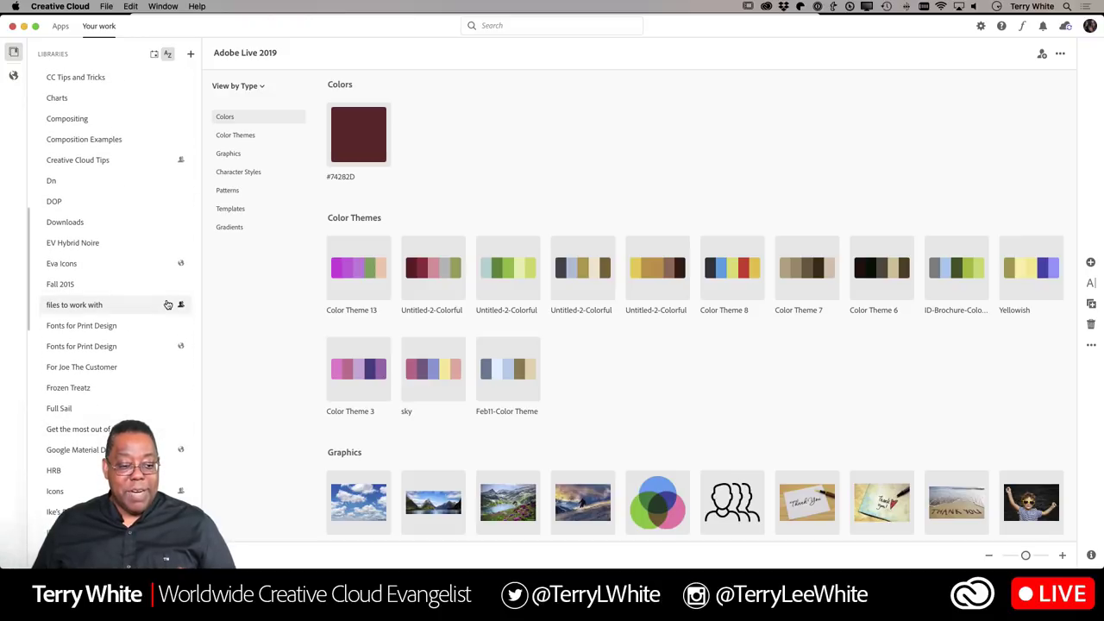
pyautogui.click(89, 265)
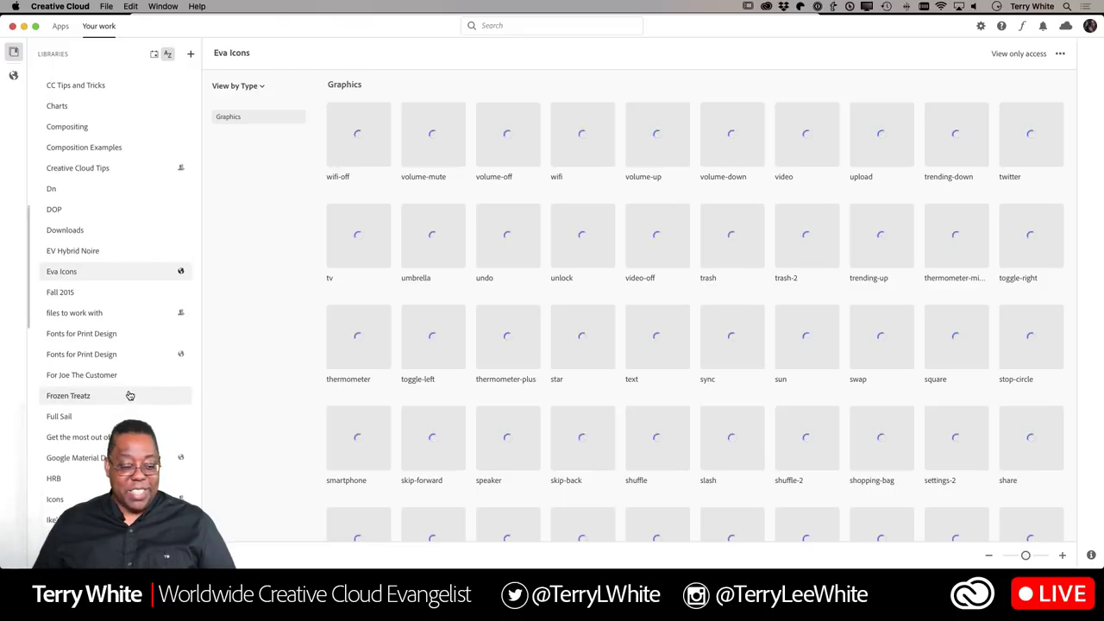
pyautogui.scroll(5, 129, 394)
pyautogui.scroll(-10, 130, 394)
pyautogui.scroll(-10, 129, 394)
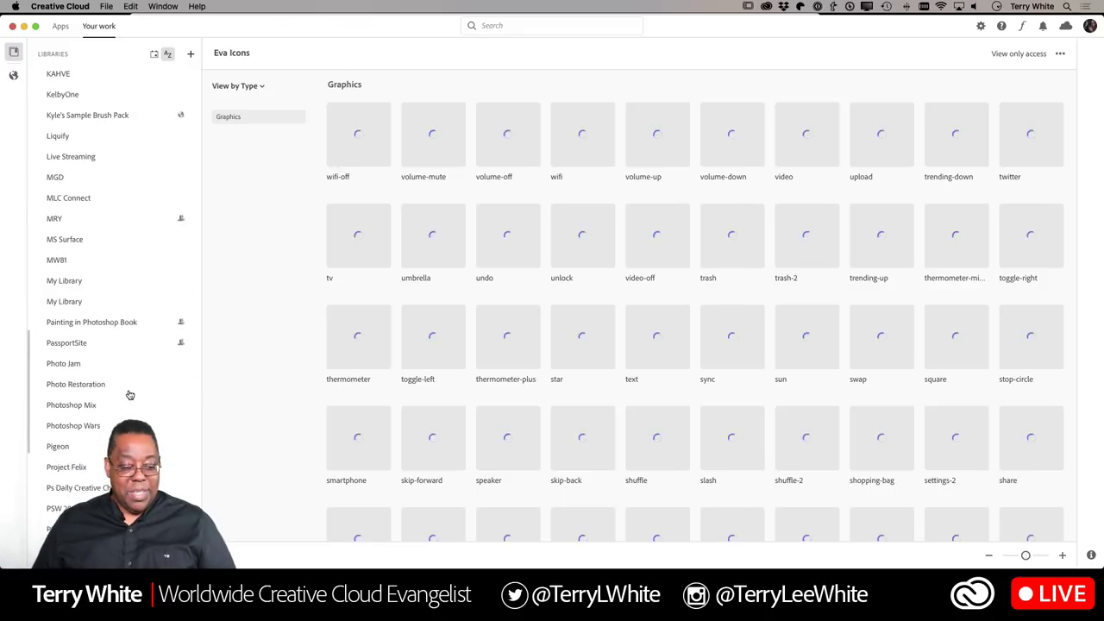
pyautogui.scroll(1, 129, 394)
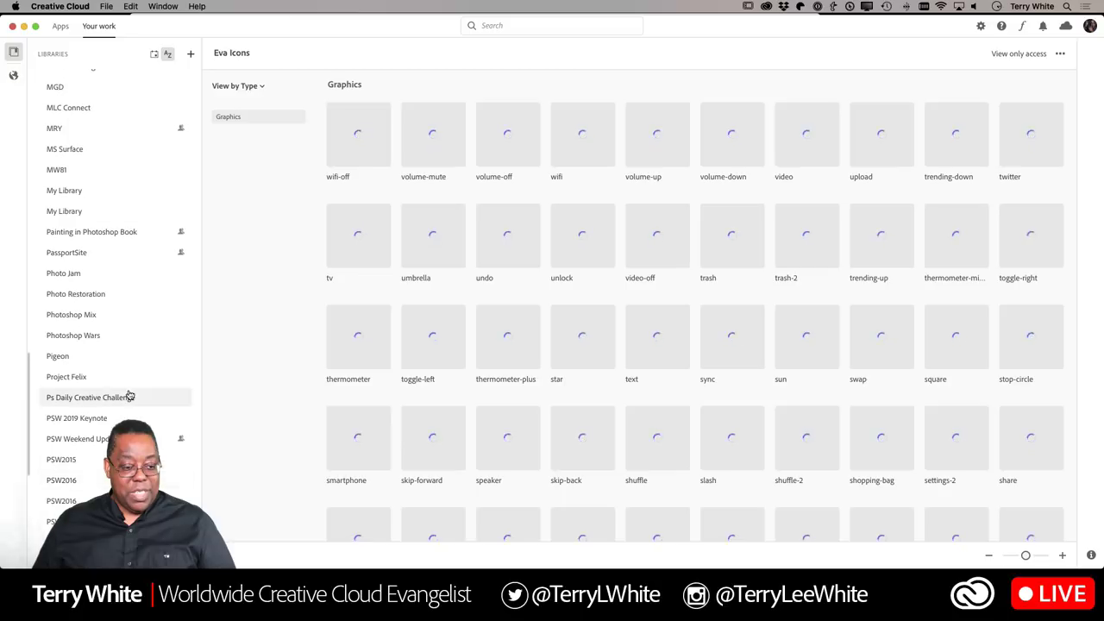
pyautogui.scroll(-10, 130, 396)
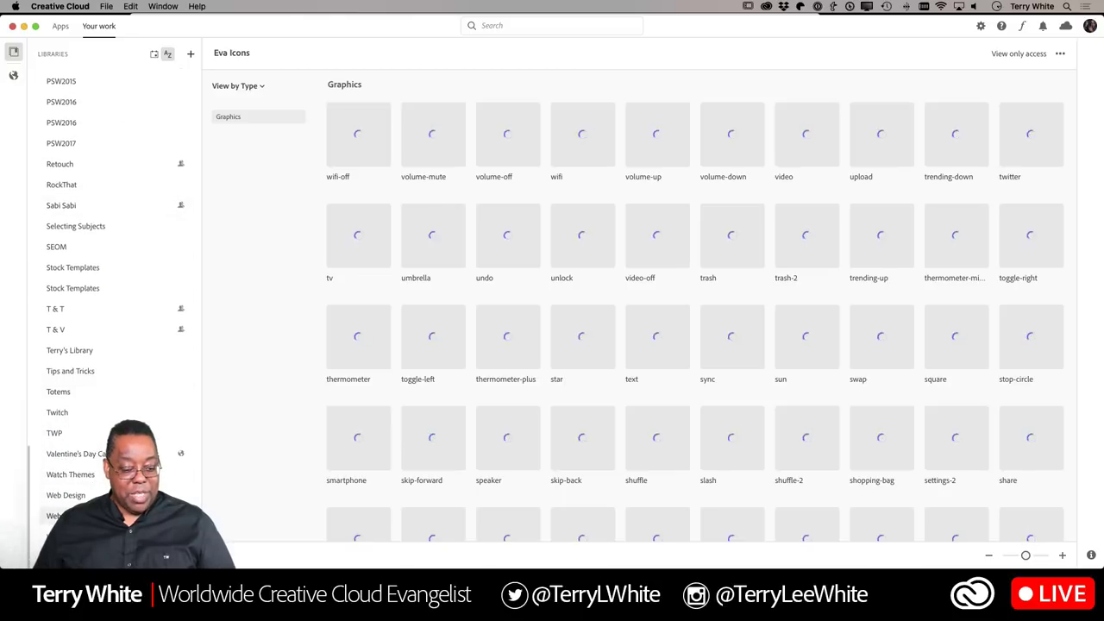
# Open Web Gradients and drop its Rainy Ashville and Night Party gradients onto Adobe Live 2019.
pyautogui.click(130, 516)
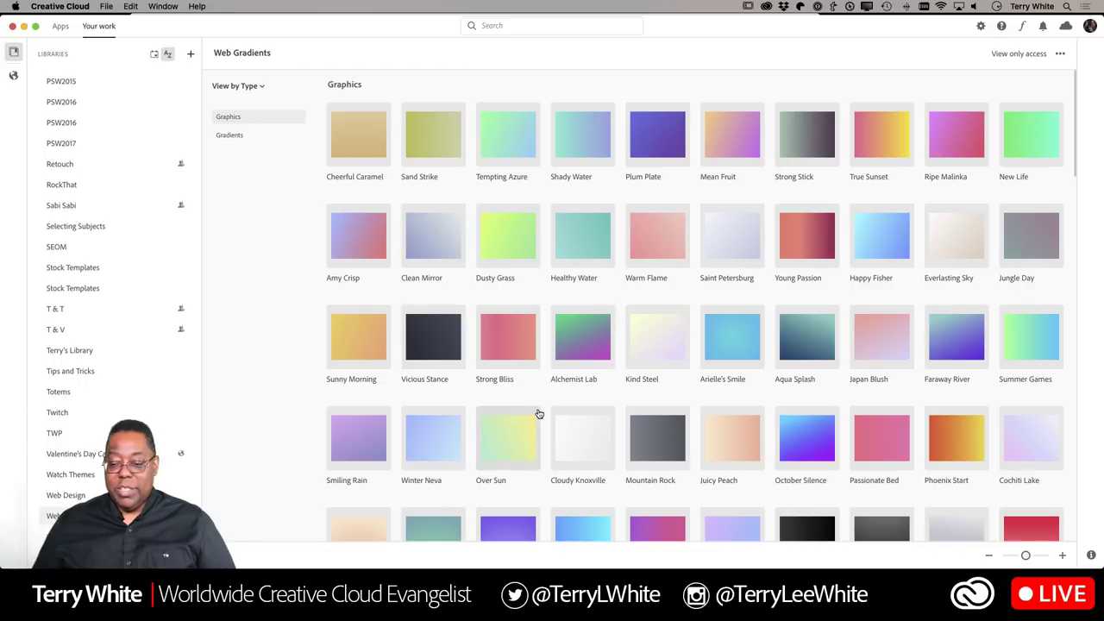
pyautogui.scroll(-10, 543, 426)
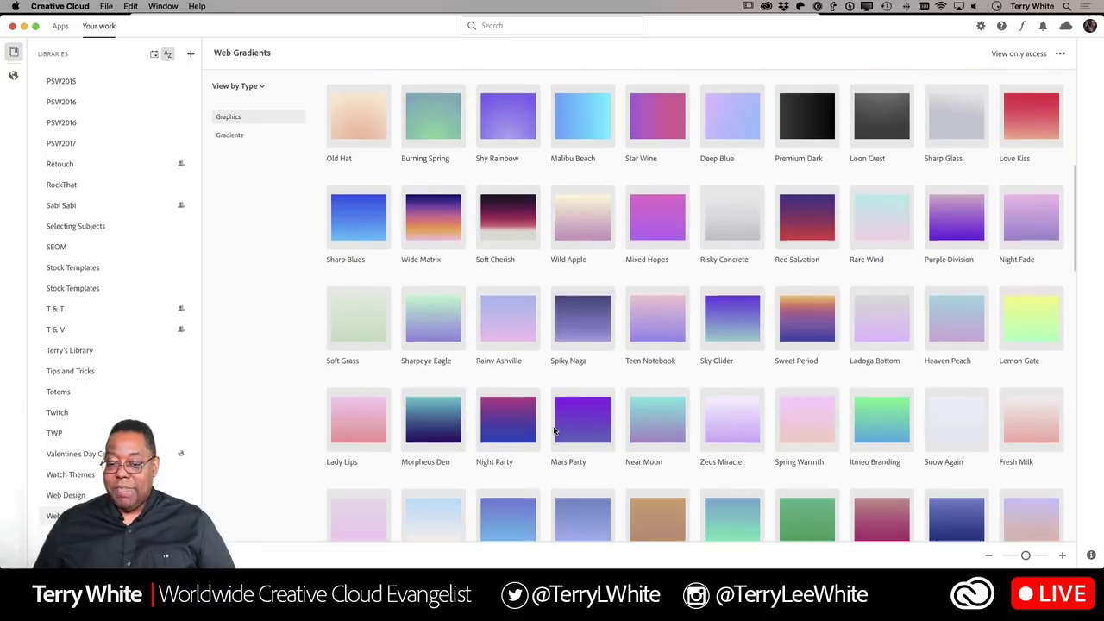
pyautogui.scroll(-1, 554, 429)
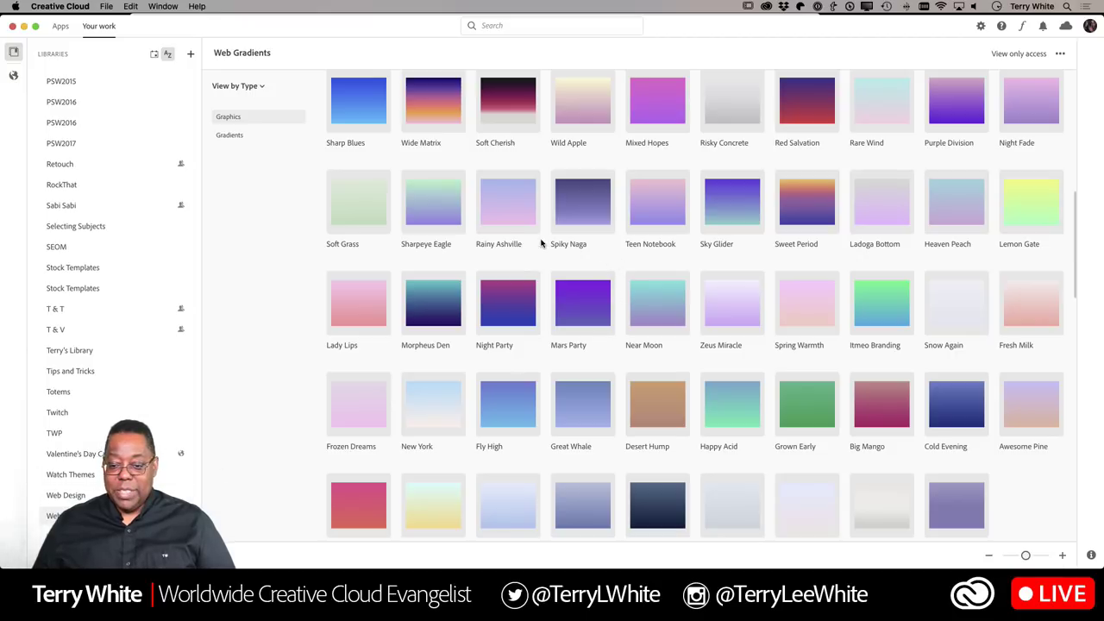
pyautogui.scroll(10, 111, 316)
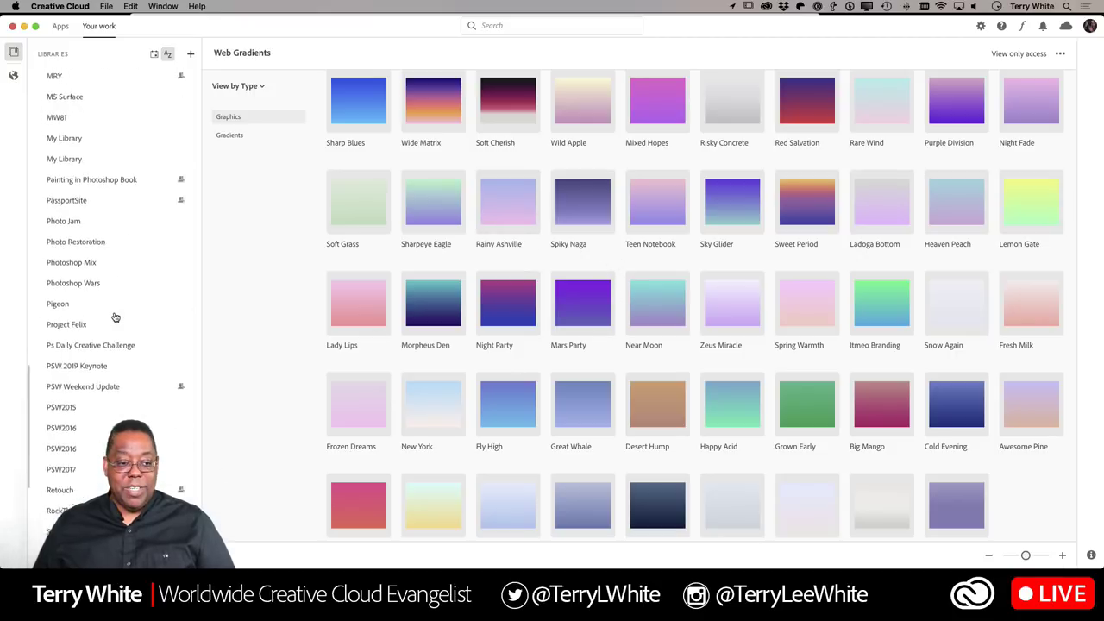
pyautogui.scroll(-10, 111, 315)
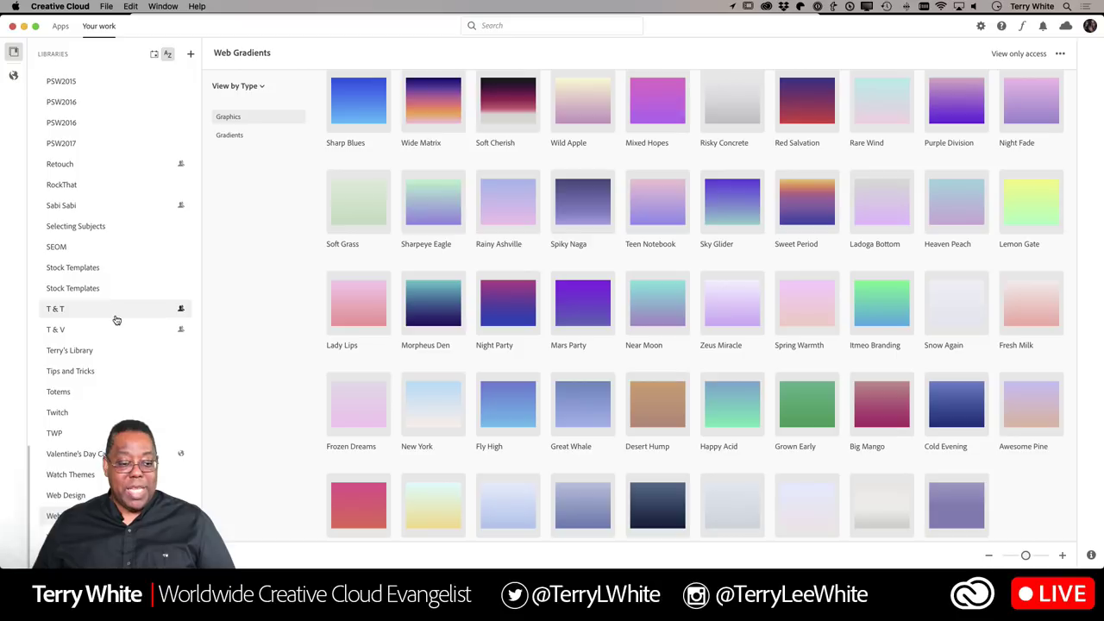
pyautogui.scroll(10, 116, 320)
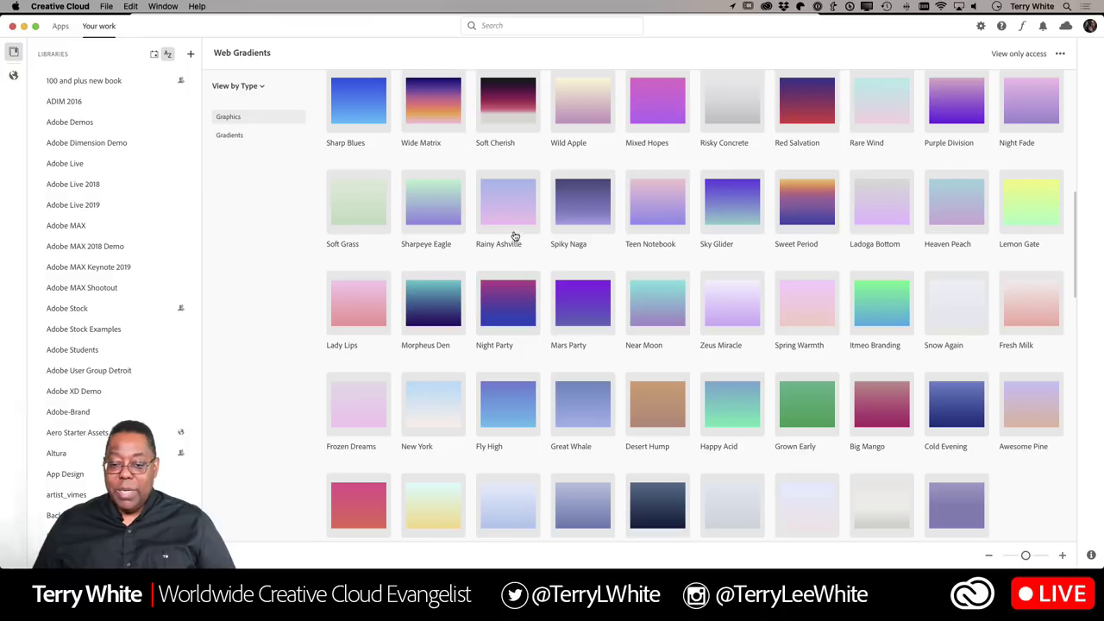
pyautogui.moveTo(508, 226); pyautogui.dragTo(119, 207)
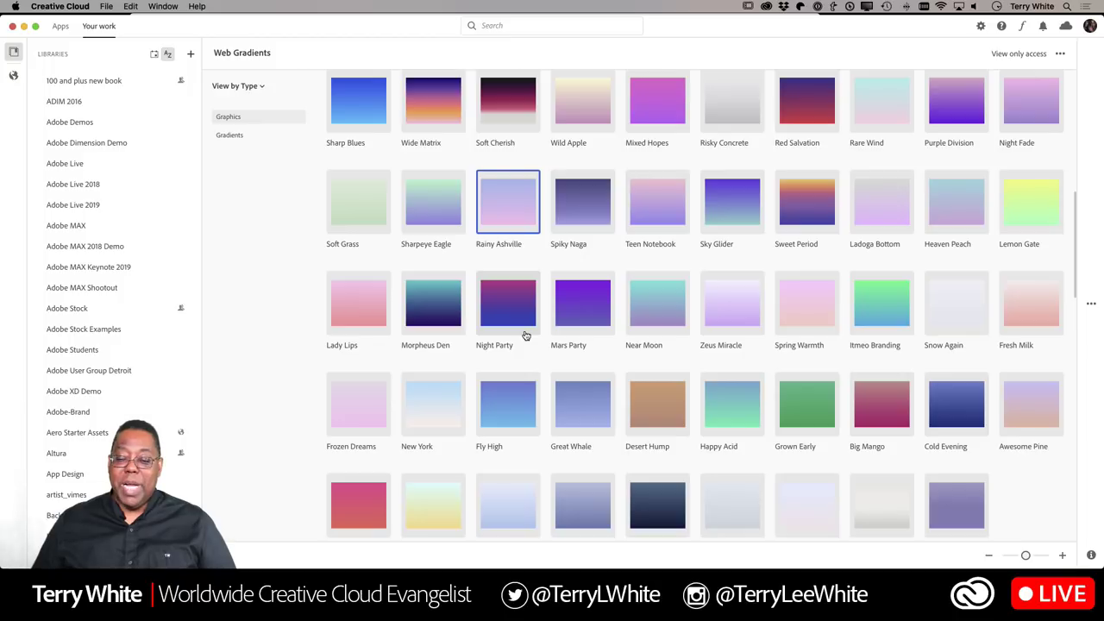
pyautogui.moveTo(514, 315); pyautogui.dragTo(144, 206)
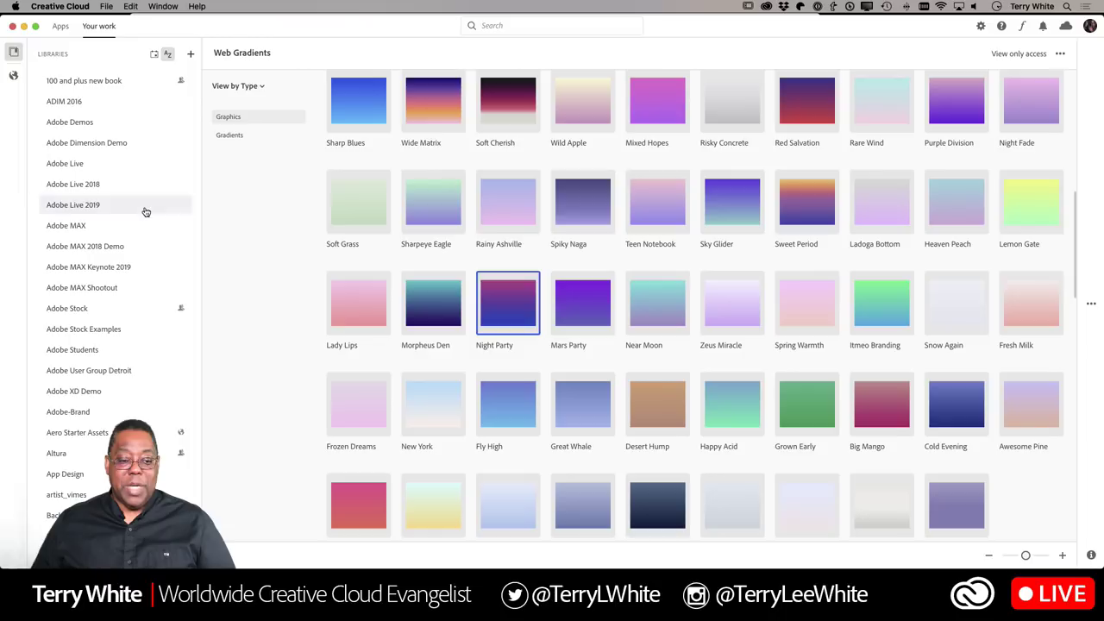
# Open the Adobe Live 2019 library and scroll through its contents.
pyautogui.click(83, 207)
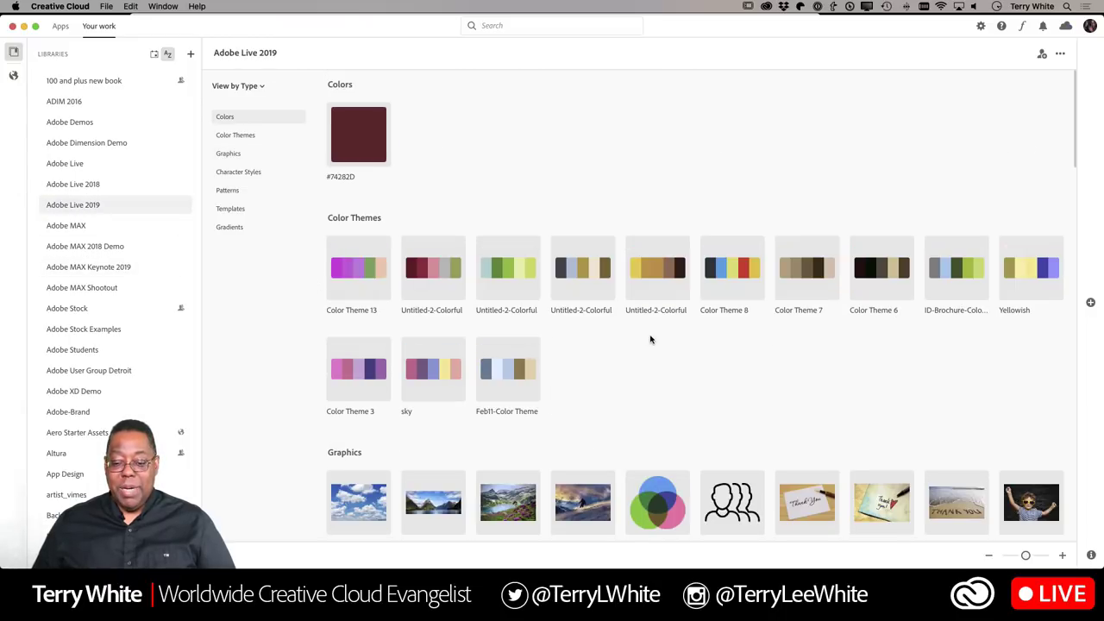
pyautogui.scroll(-15, 698, 368)
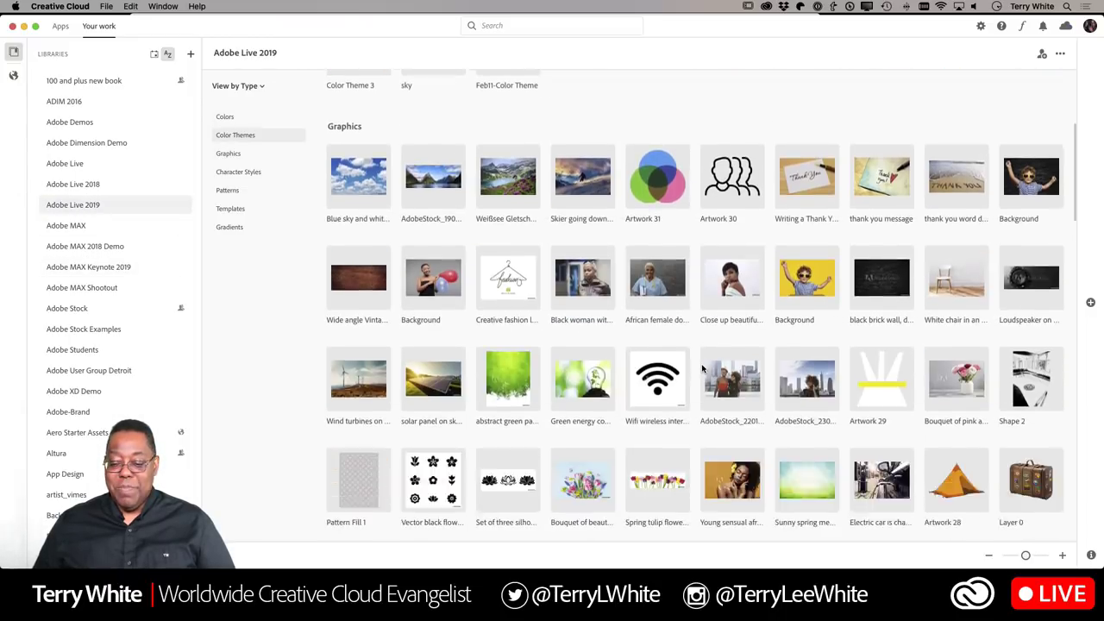
pyautogui.scroll(-15, 702, 368)
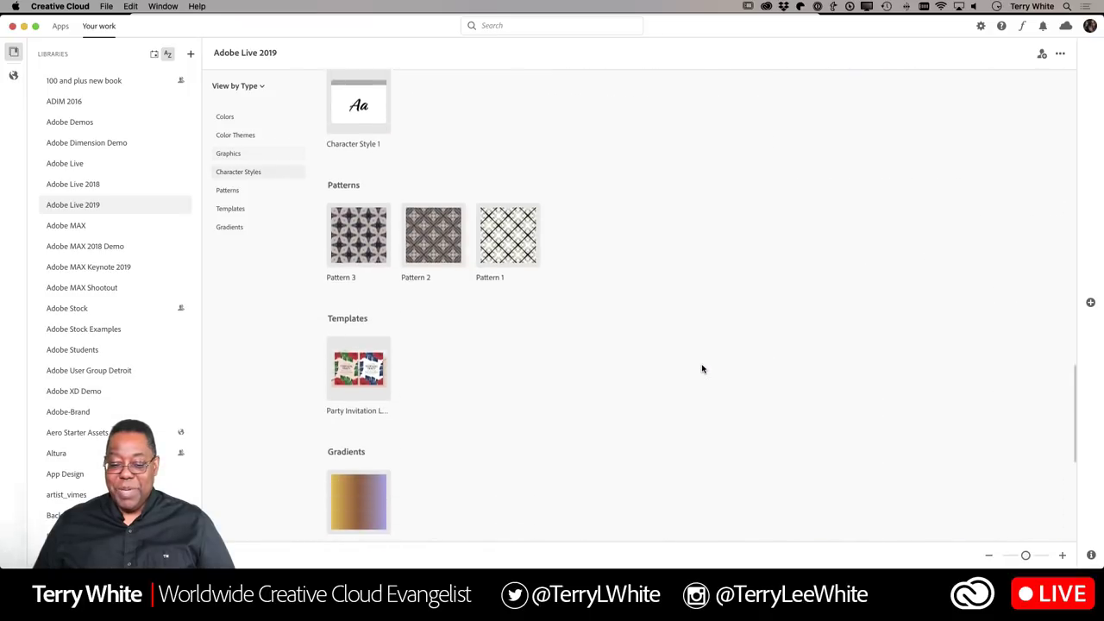
pyautogui.scroll(3, 702, 368)
pyautogui.scroll(-2, 702, 368)
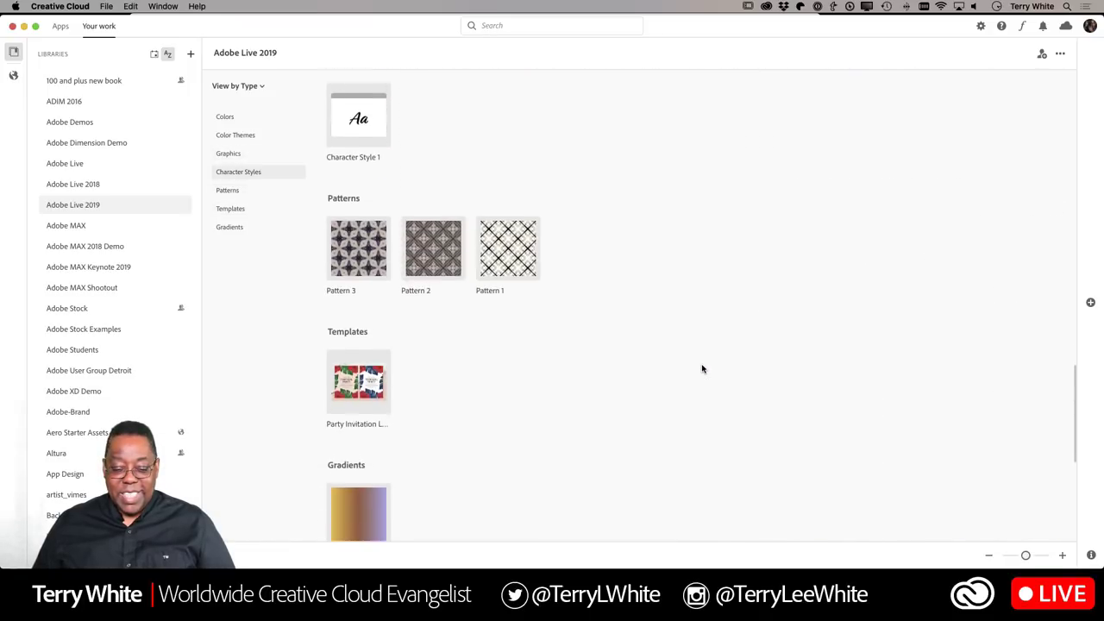
pyautogui.scroll(8, 701, 368)
pyautogui.scroll(15, 702, 368)
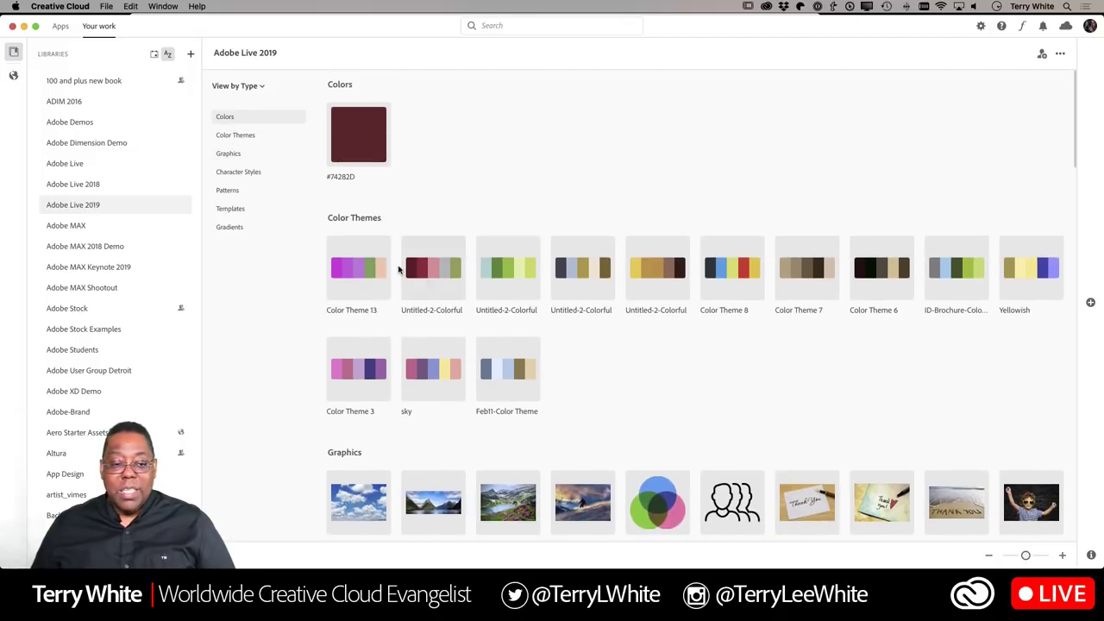
# Jump to the library's Gradients, which hold only Gradient 1, then back to Colors and scroll down.
pyautogui.click(250, 228)
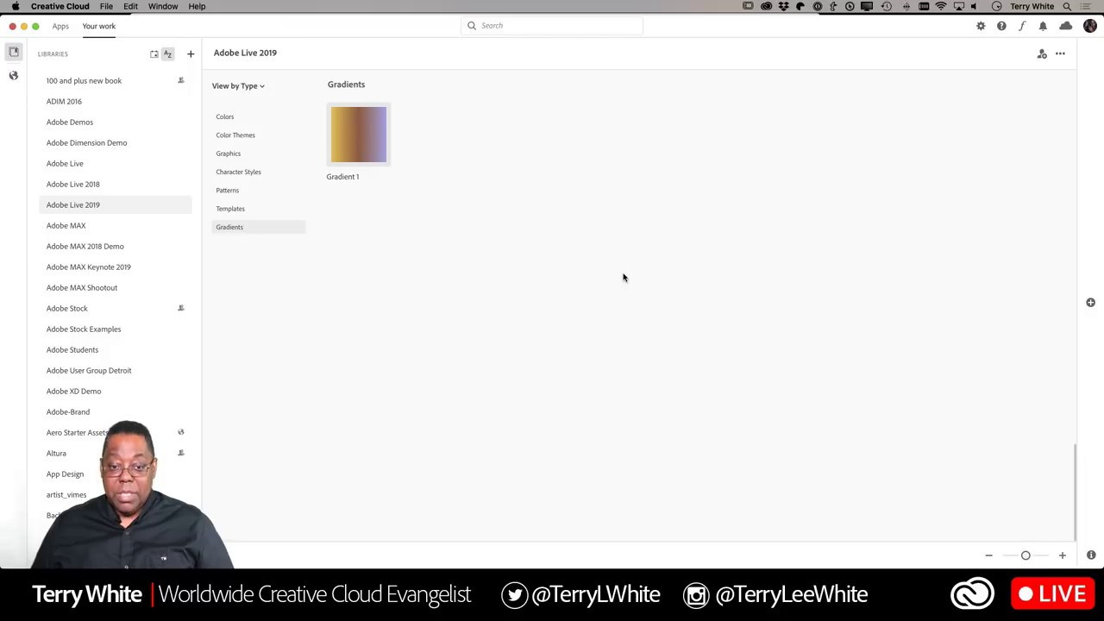
pyautogui.click(246, 119)
pyautogui.scroll(-10, 513, 247)
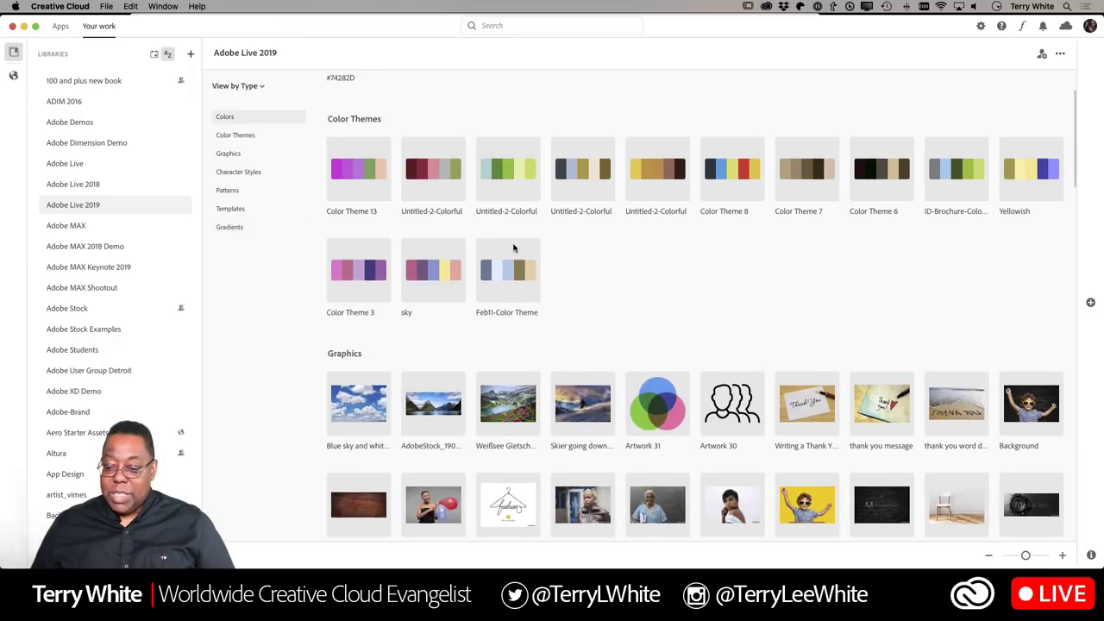
pyautogui.scroll(-15, 513, 247)
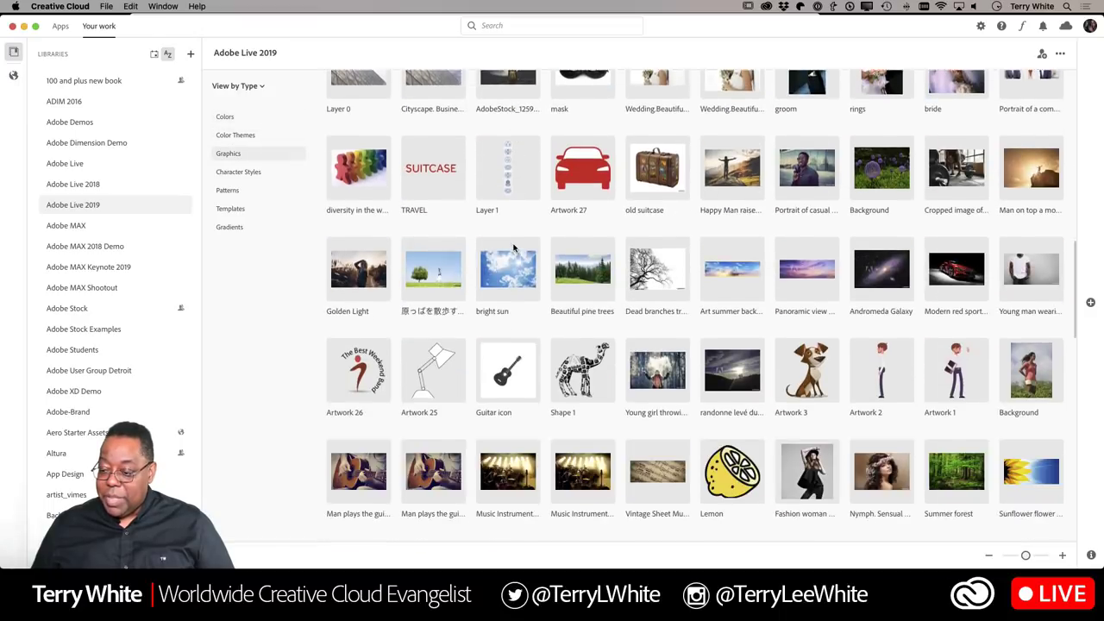
pyautogui.scroll(-15, 513, 248)
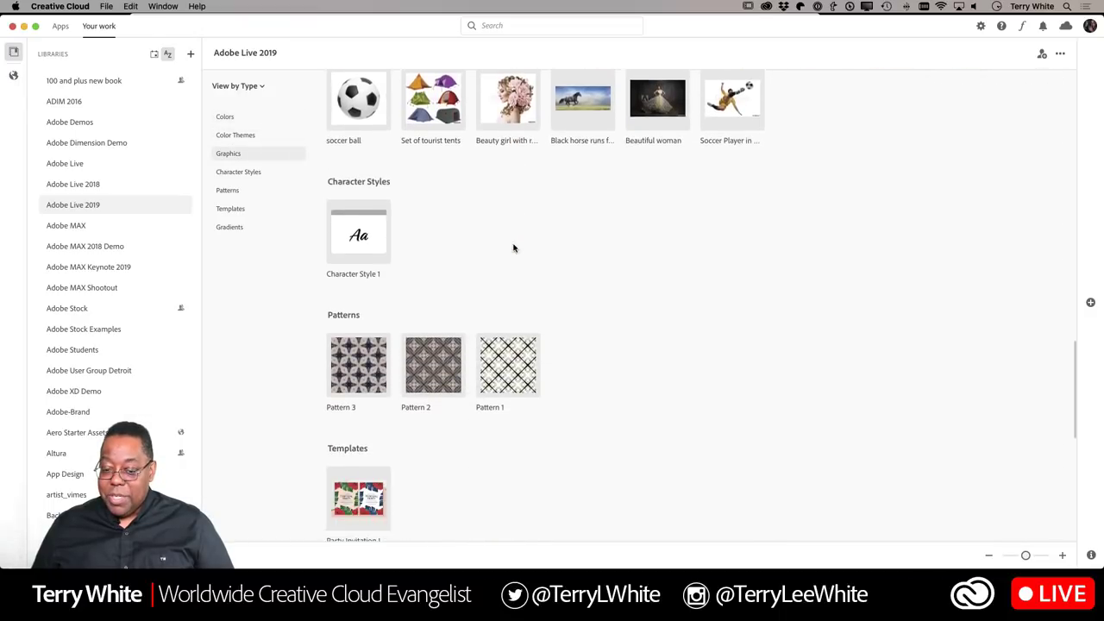
pyautogui.scroll(-2, 513, 247)
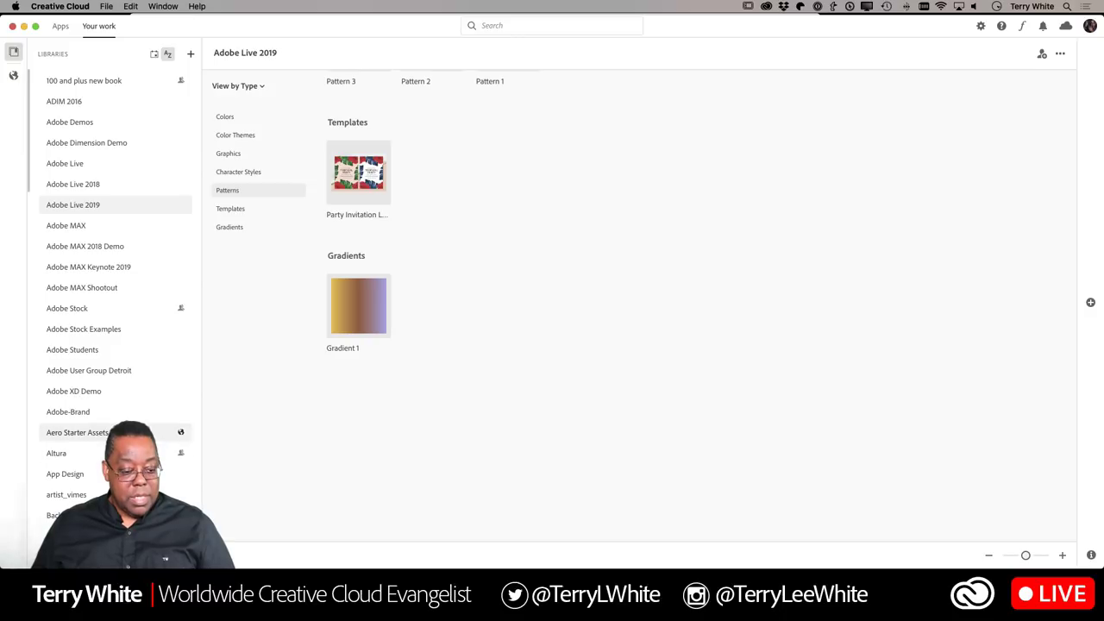
pyautogui.scroll(-5, 125, 431)
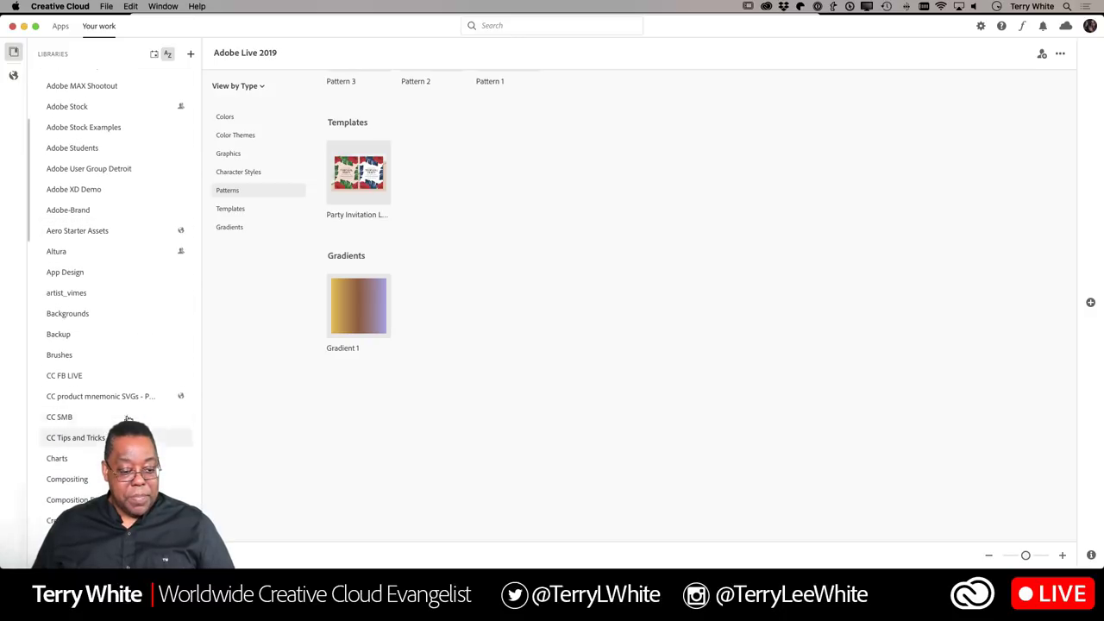
pyautogui.scroll(-5, 125, 406)
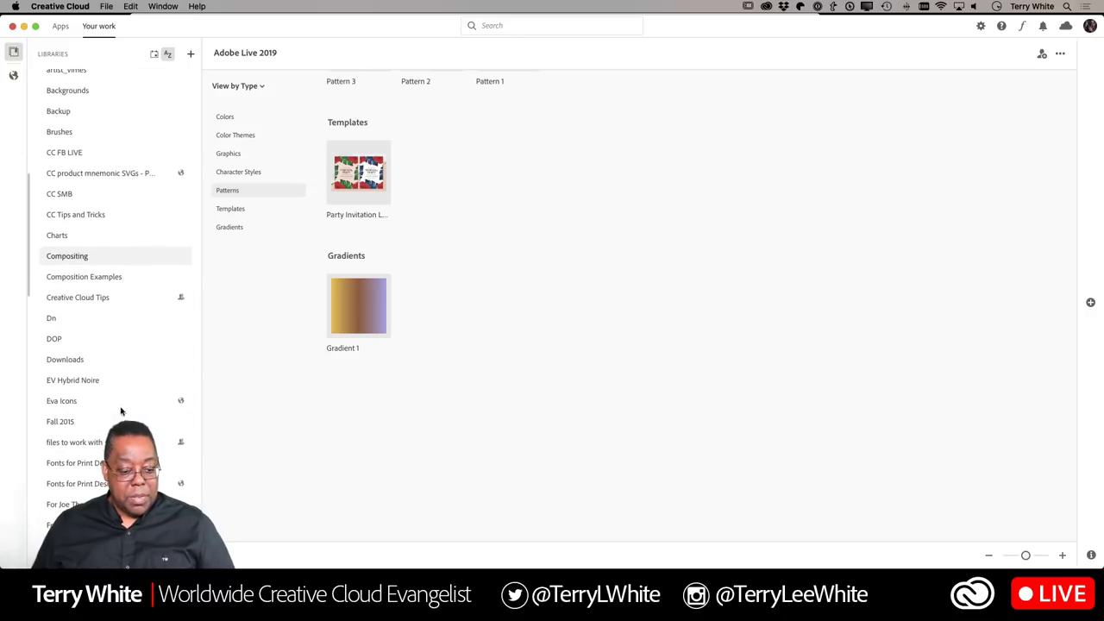
# Open Eva Icons and drag its wifi icon onto Adobe Live 2019.
pyautogui.click(131, 401)
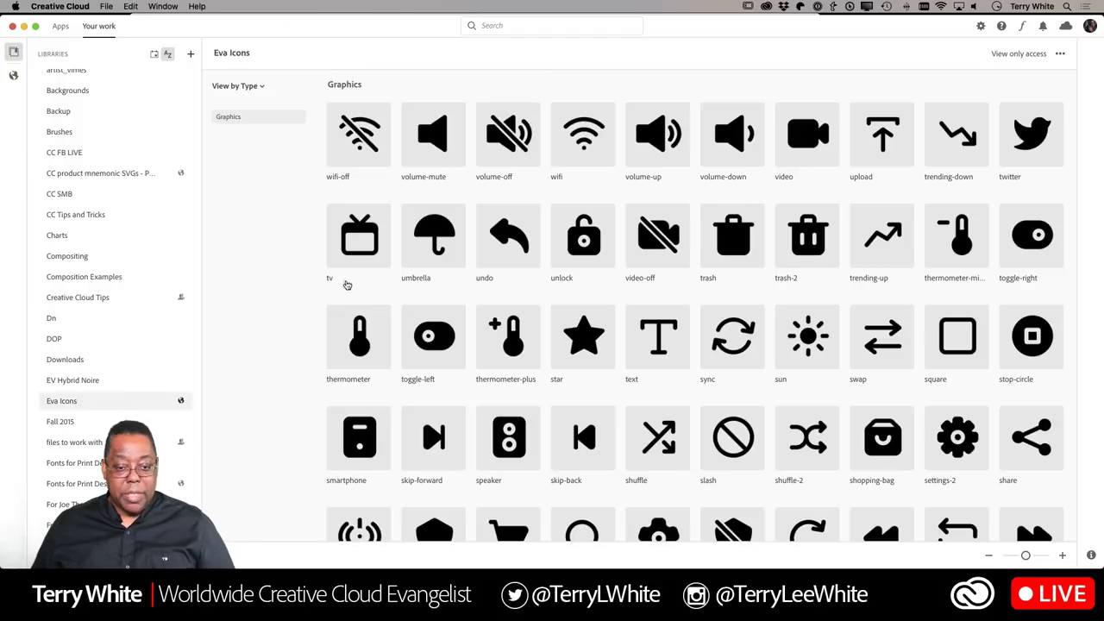
pyautogui.scroll(-6, 121, 164)
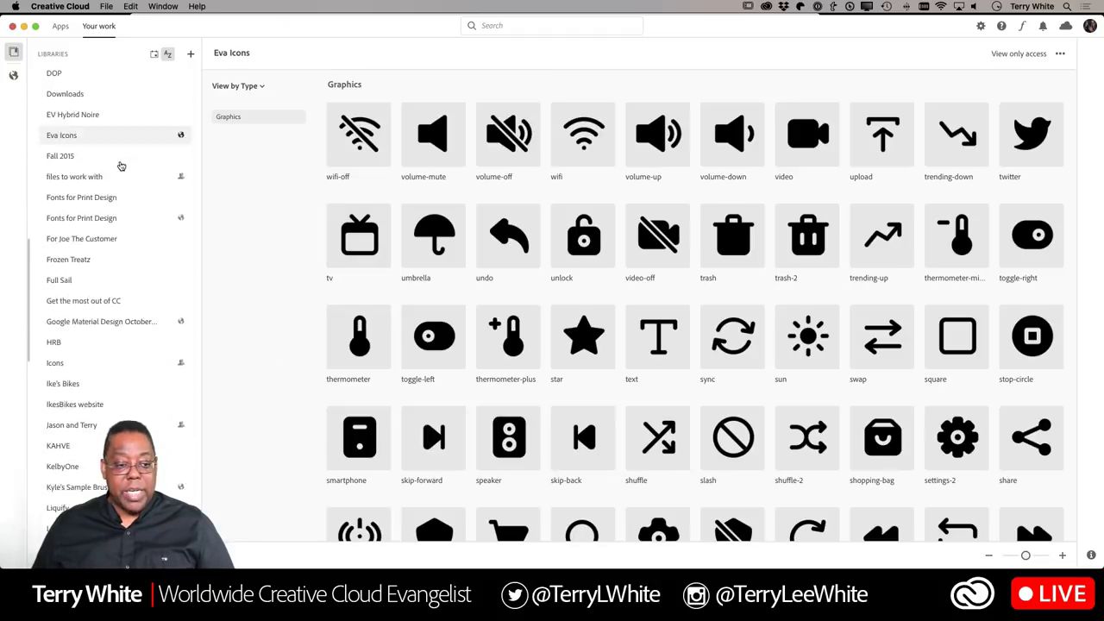
pyautogui.scroll(-10, 121, 166)
pyautogui.scroll(8, 121, 165)
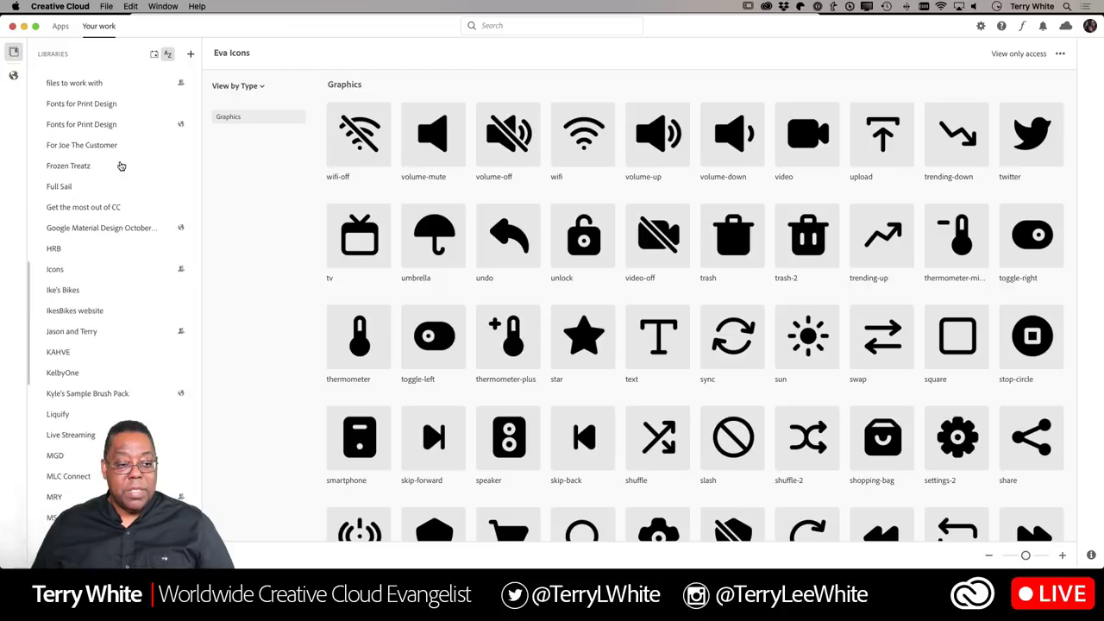
pyautogui.scroll(8, 120, 165)
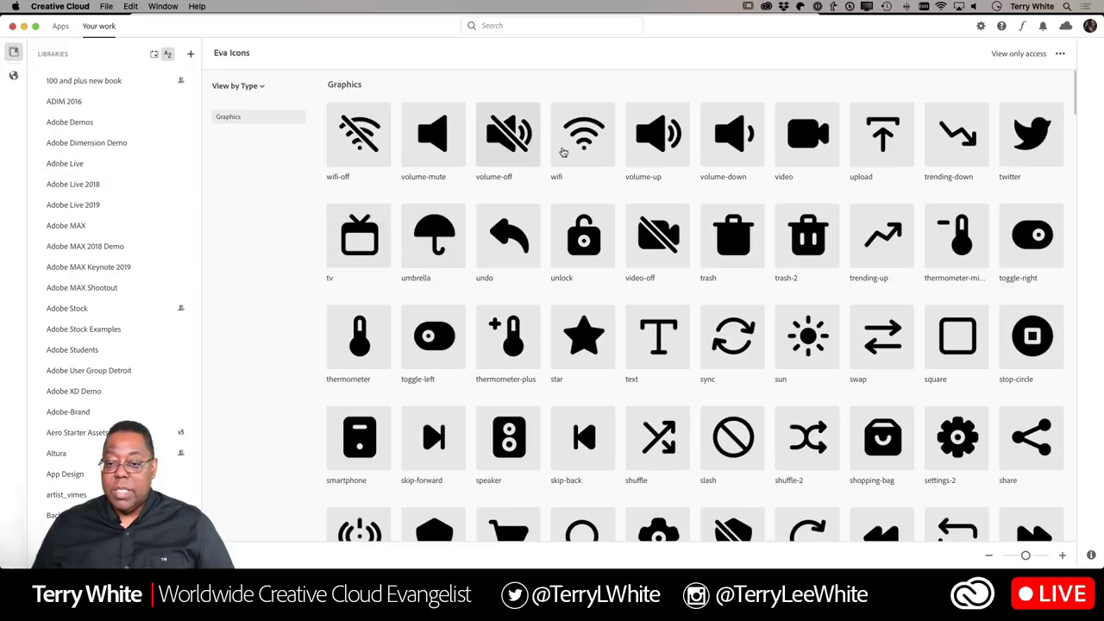
pyautogui.moveTo(580, 142); pyautogui.dragTo(140, 210)
# Open Adobe Live 2019, then scroll the Libraries sidebar to find Google Material Design October 2019.
pyautogui.click(138, 210)
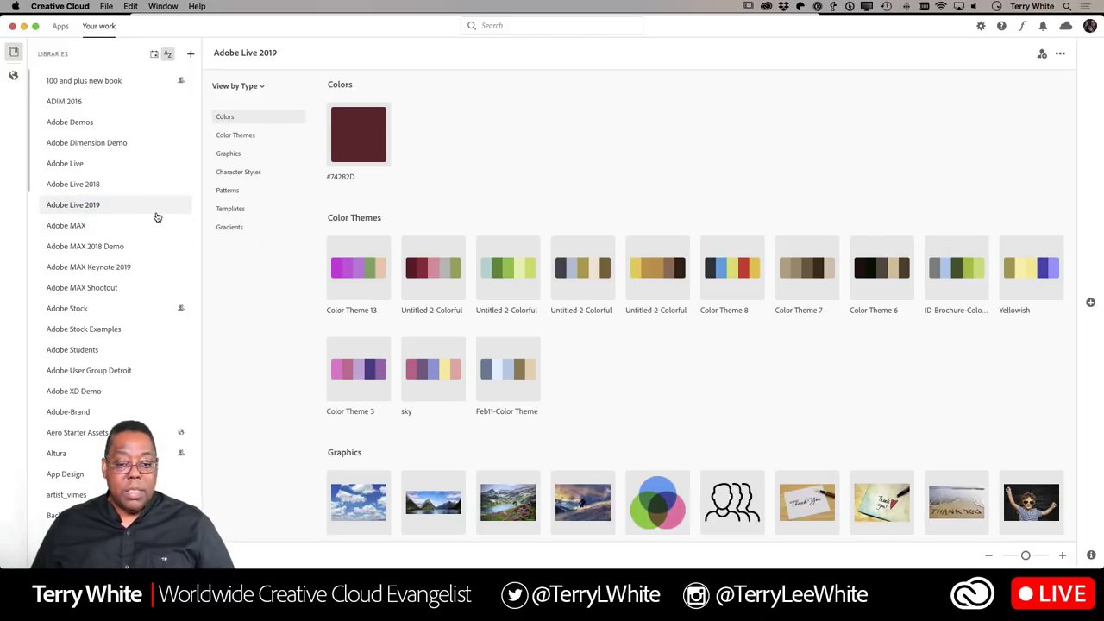
pyautogui.scroll(-10, 697, 431)
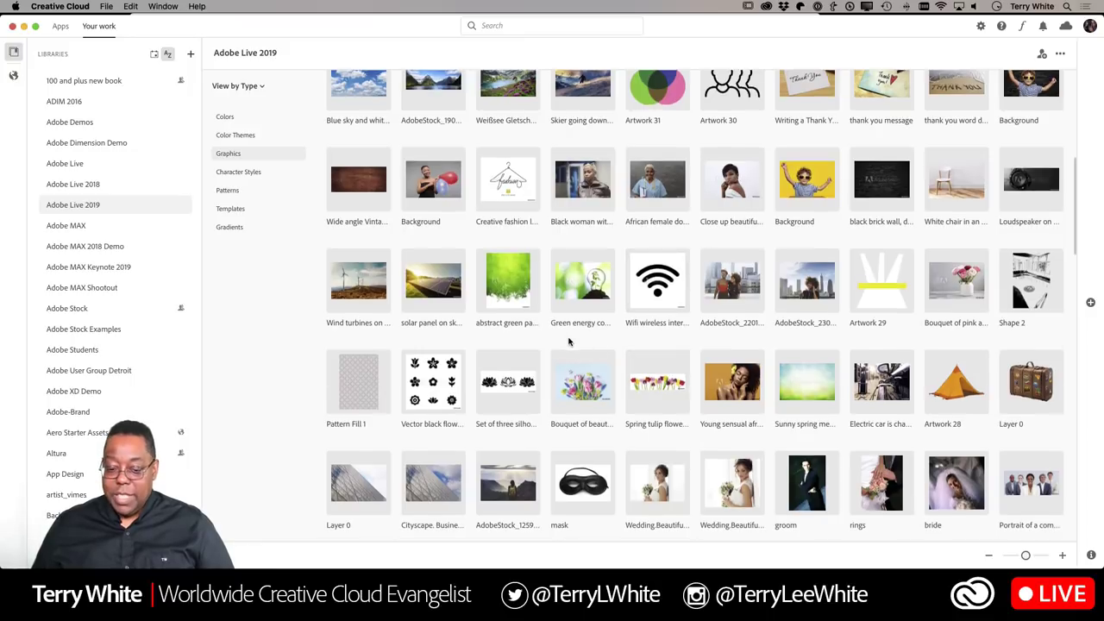
pyautogui.scroll(-5, 571, 342)
pyautogui.scroll(-10, 569, 342)
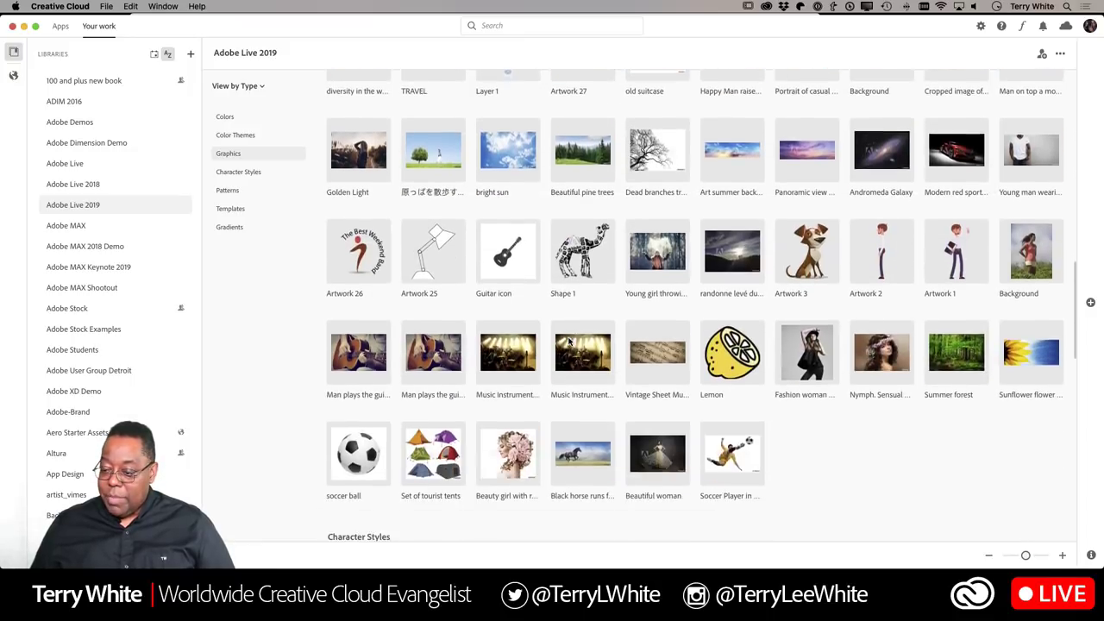
pyautogui.scroll(-9, 569, 342)
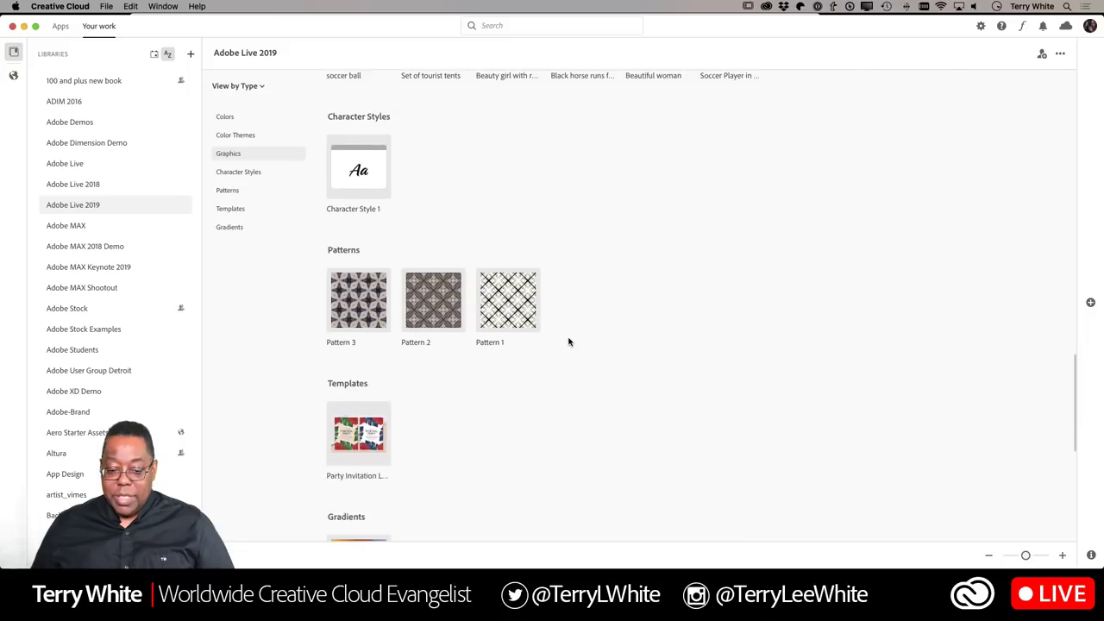
pyautogui.scroll(20, 569, 342)
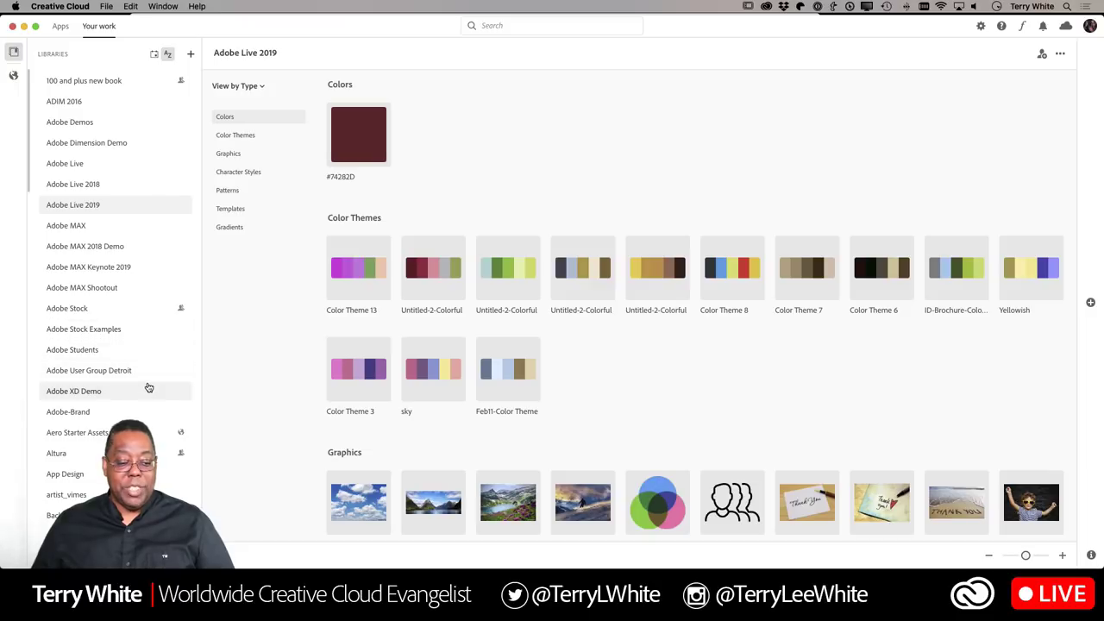
pyautogui.scroll(-10, 149, 387)
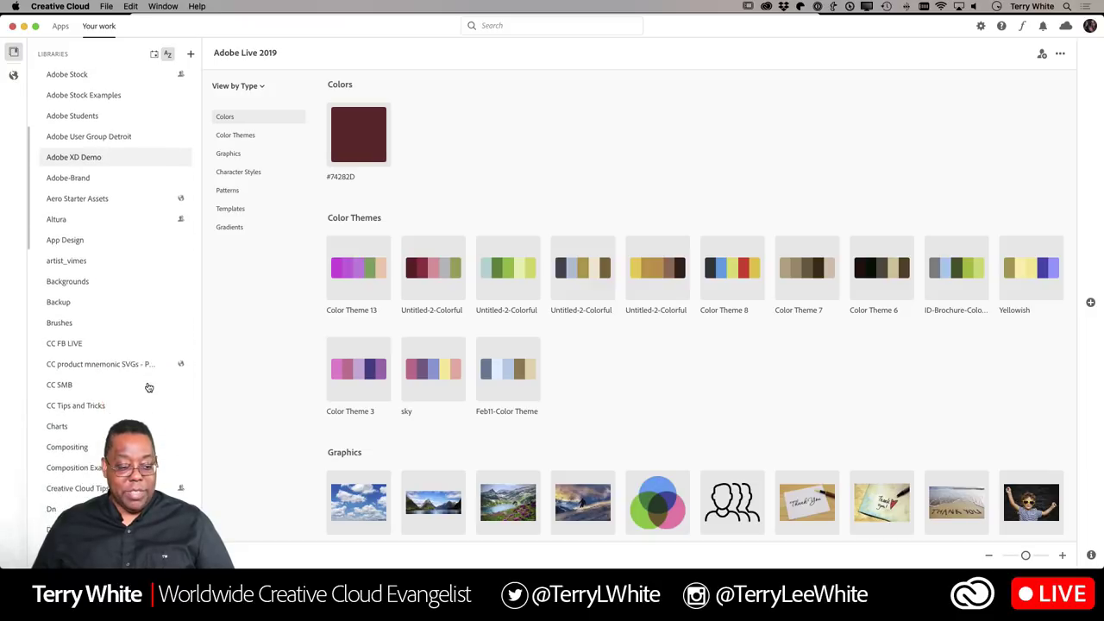
pyautogui.scroll(-7, 148, 388)
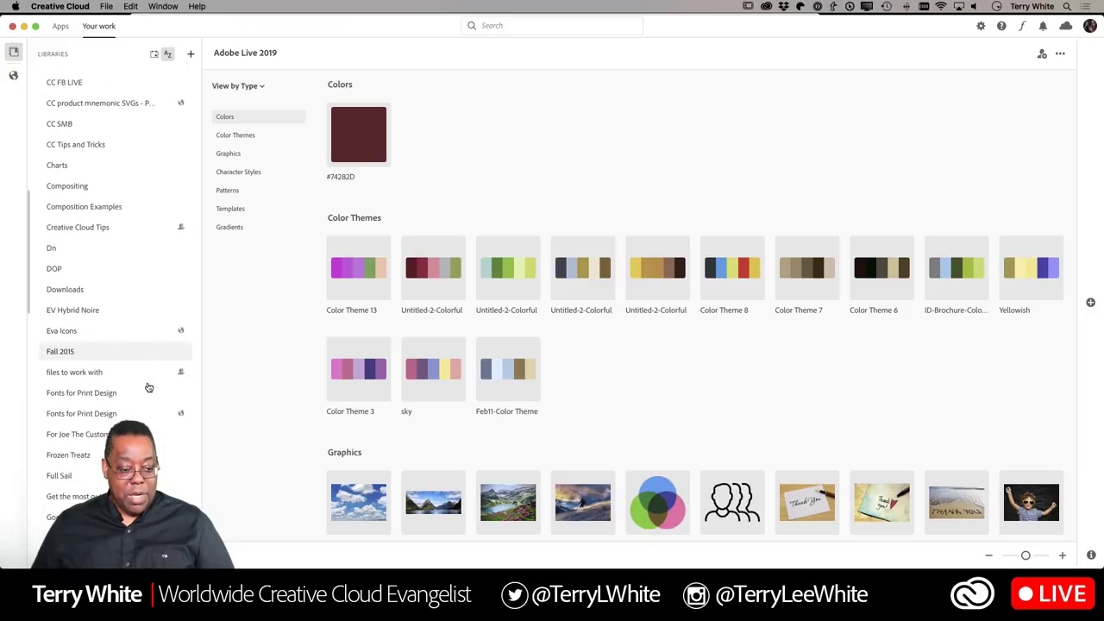
pyautogui.scroll(-18, 149, 387)
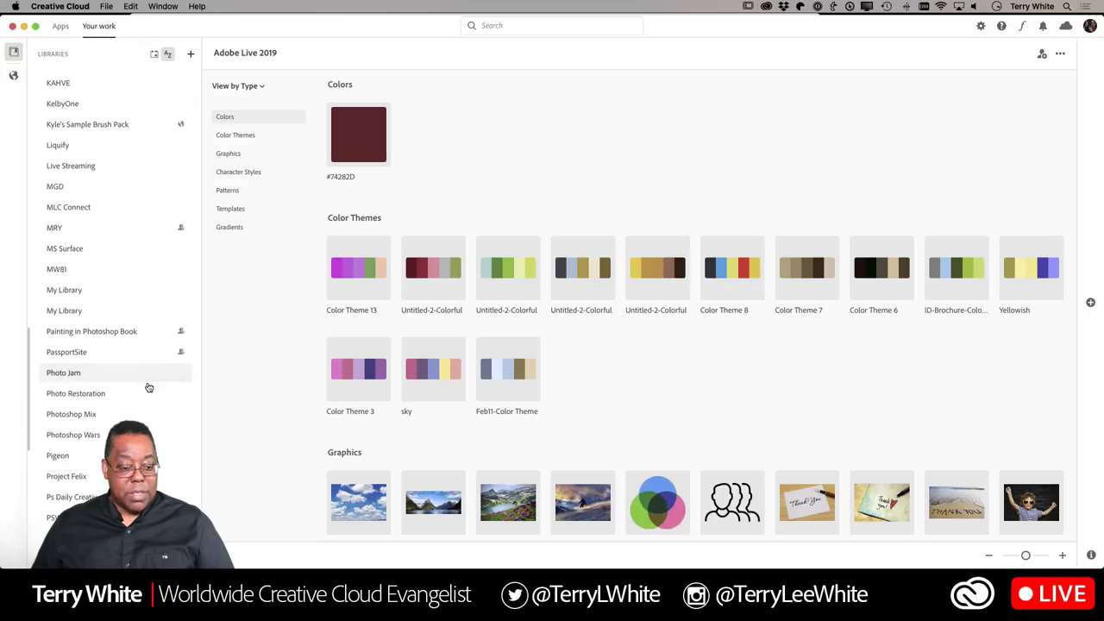
pyautogui.scroll(-9, 148, 387)
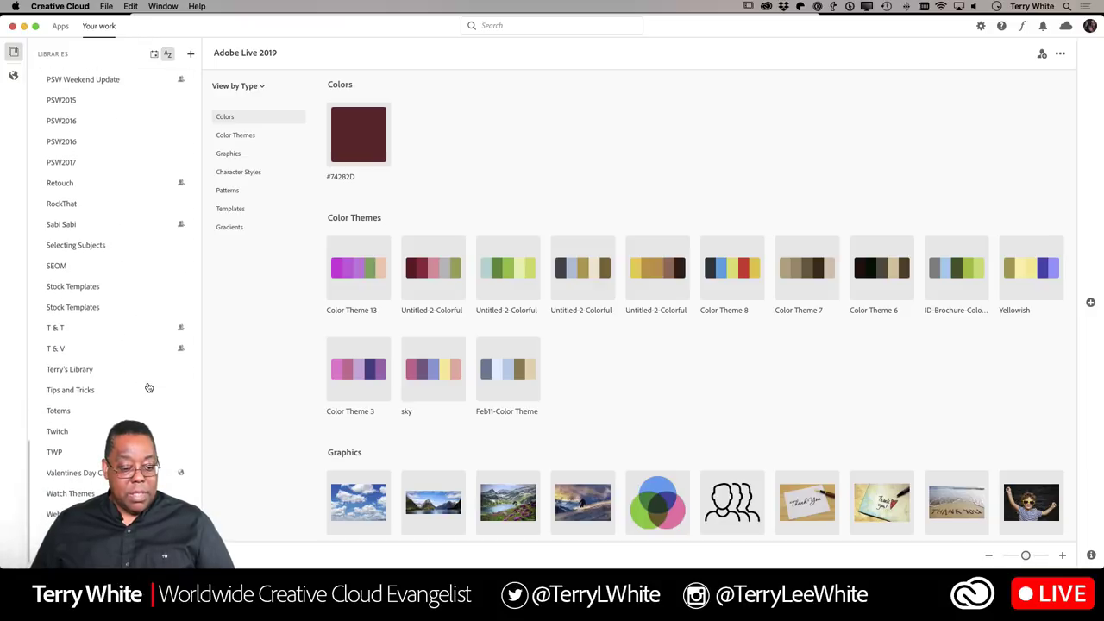
pyautogui.scroll(18, 148, 387)
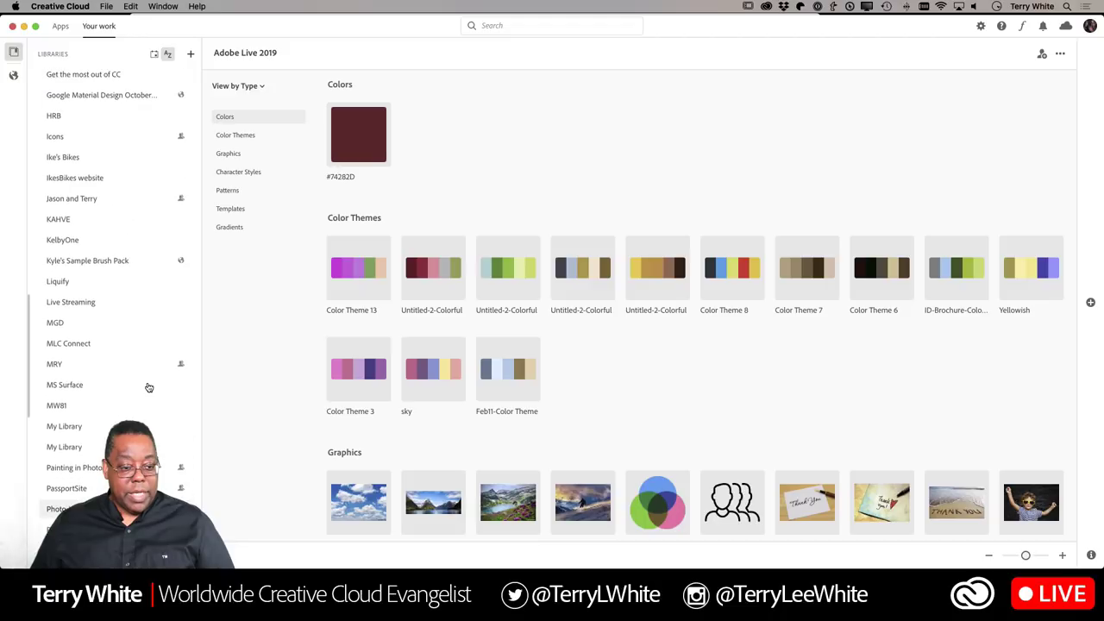
pyautogui.scroll(3, 148, 387)
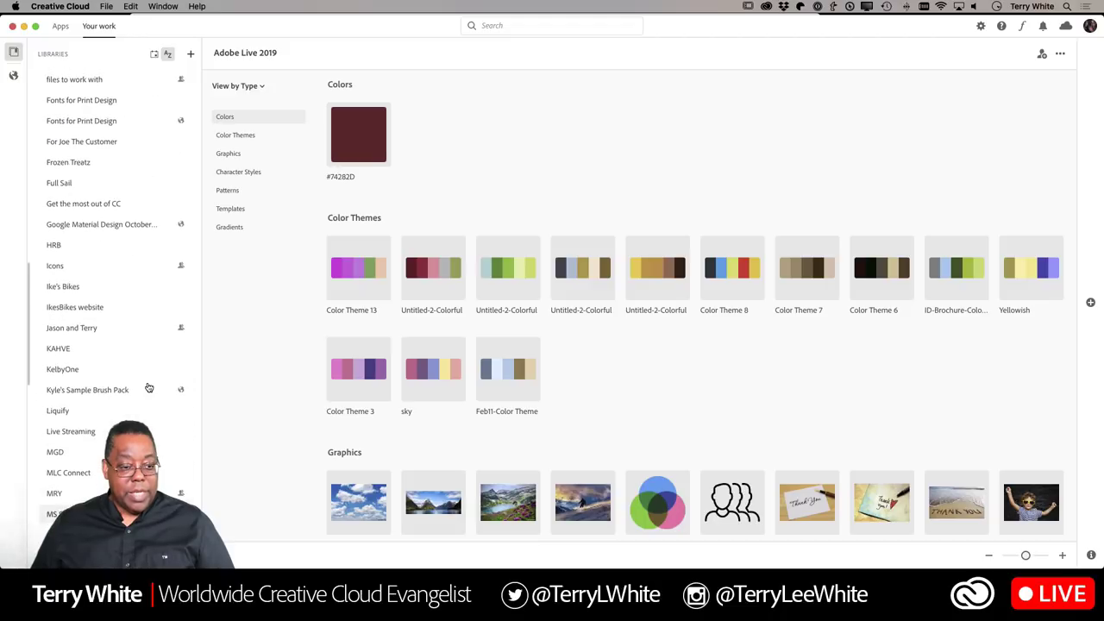
# Open Google Material Design October 2019 and drag its Light blue 800 colour onto Adobe Live 2019.
pyautogui.click(131, 230)
pyautogui.scroll(-15, 512, 347)
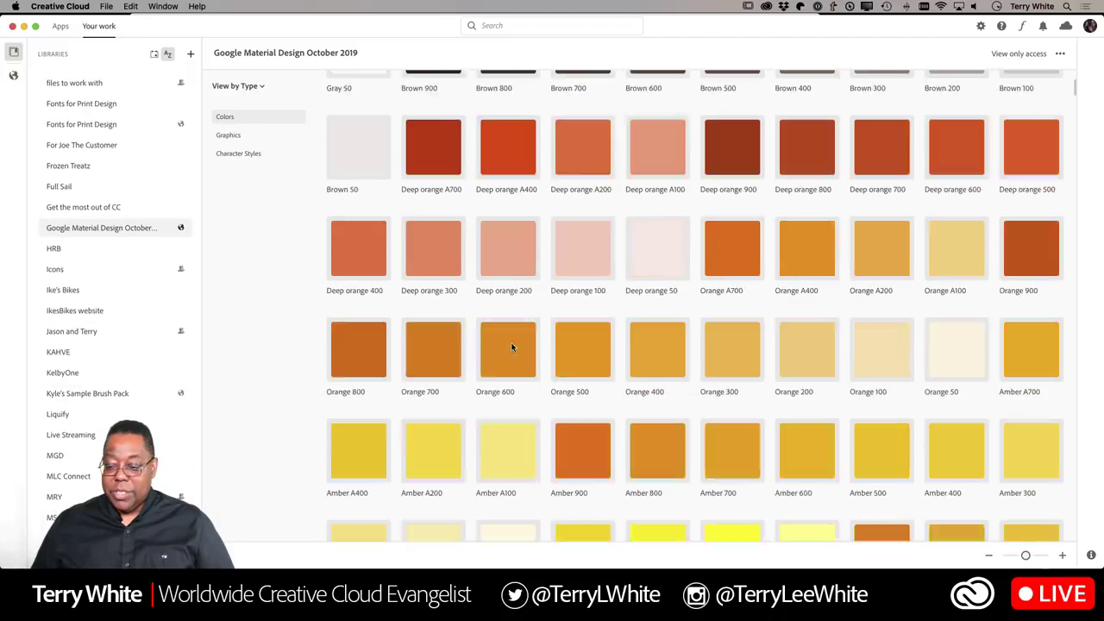
pyautogui.scroll(-15, 512, 348)
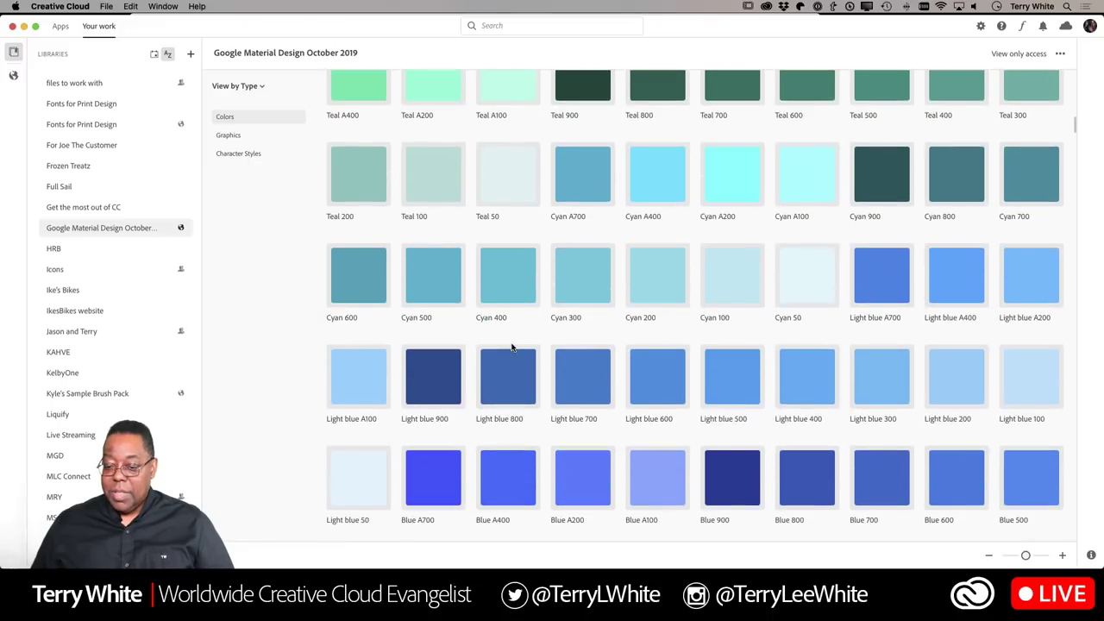
pyautogui.scroll(5, 108, 159)
pyautogui.scroll(-10, 106, 163)
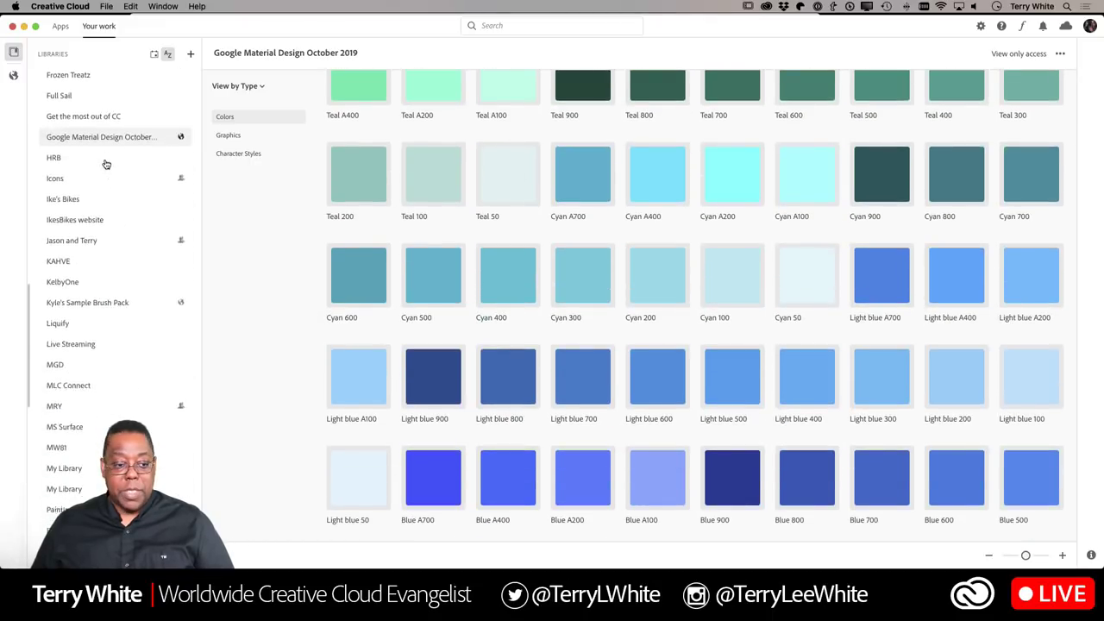
pyautogui.scroll(15, 106, 162)
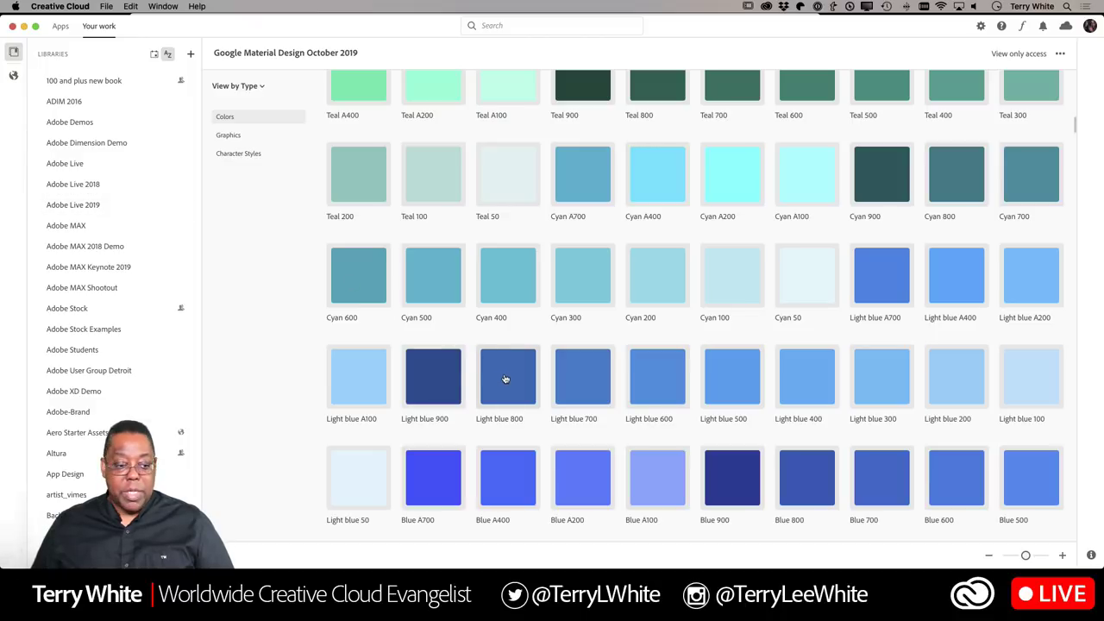
pyautogui.moveTo(505, 378); pyautogui.dragTo(134, 209)
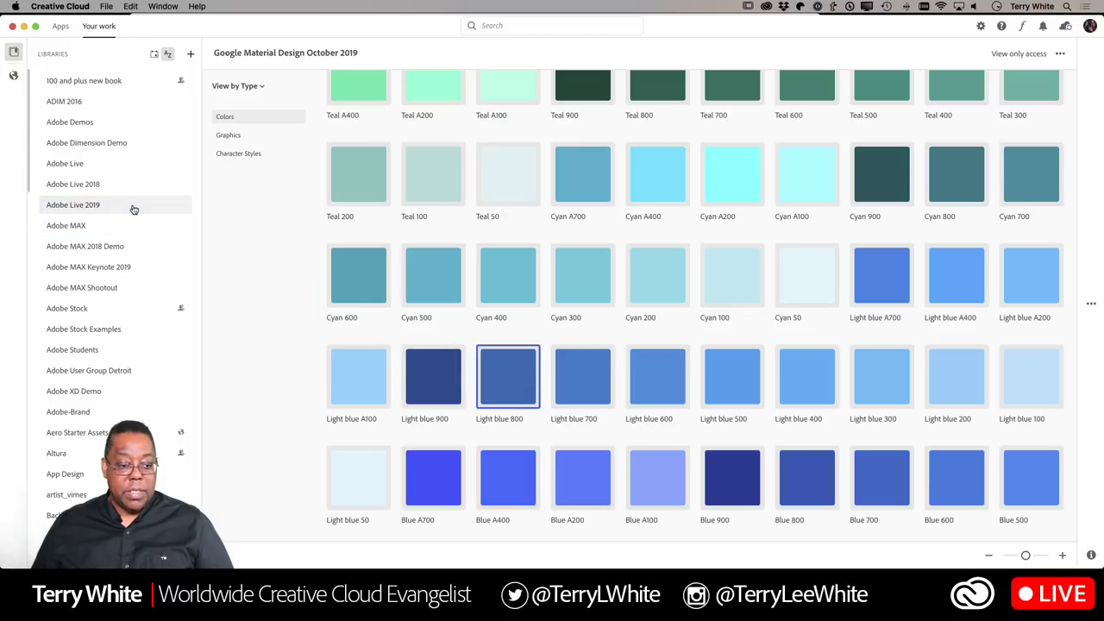
# Scroll Adobe Live 2019's contents down to Gradients and back, then switch to Photoshop.
pyautogui.click(134, 209)
pyautogui.scroll(-2, 561, 352)
pyautogui.scroll(2, 562, 354)
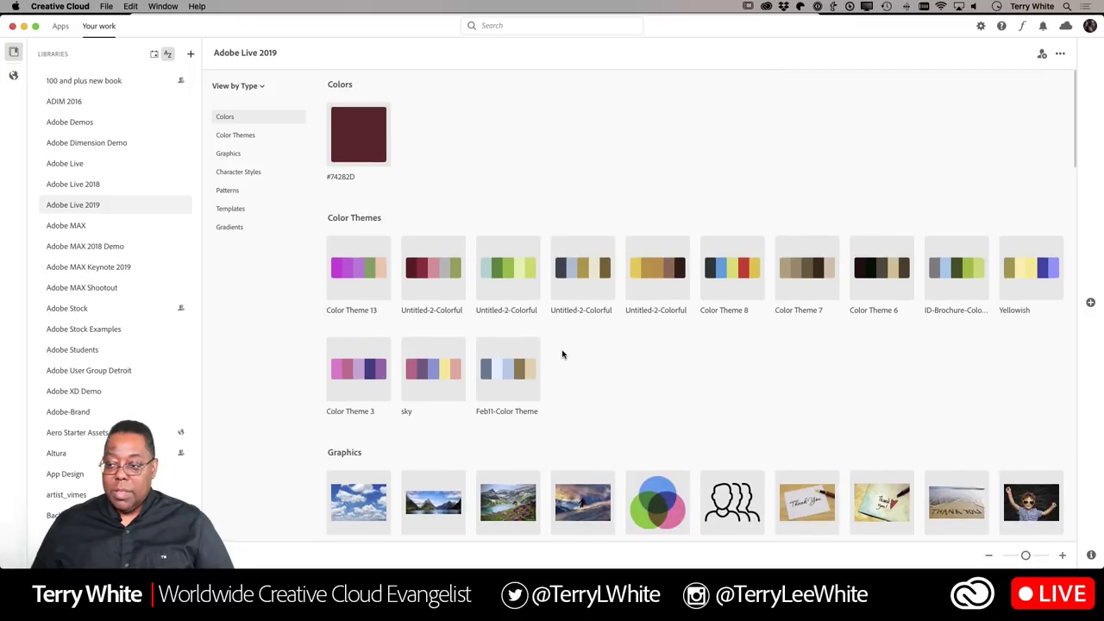
pyautogui.scroll(-10, 562, 354)
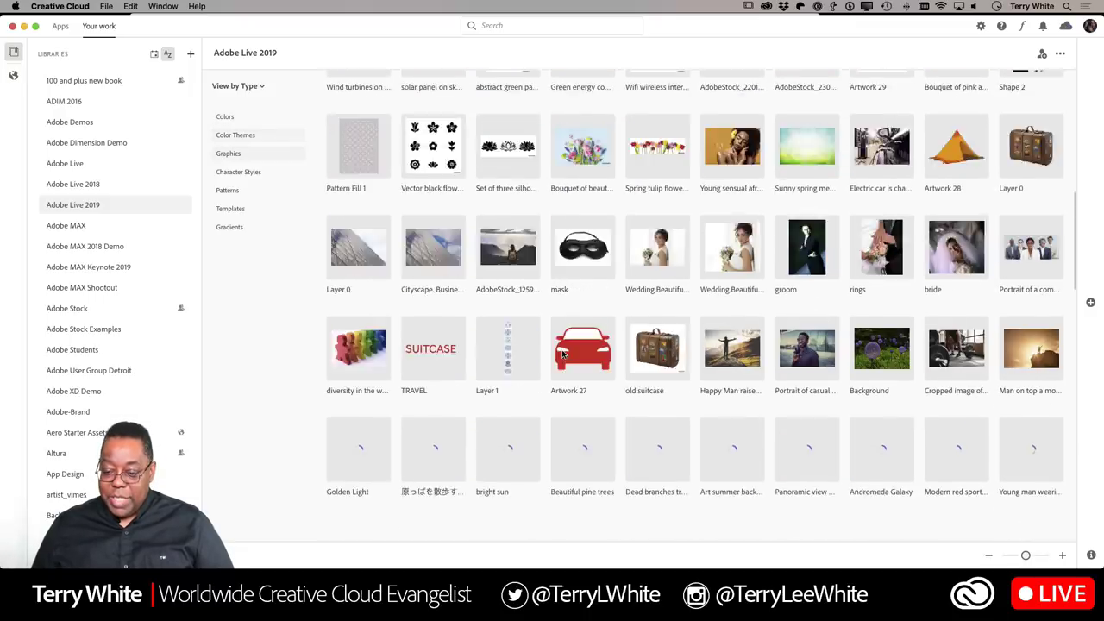
pyautogui.scroll(-6, 562, 353)
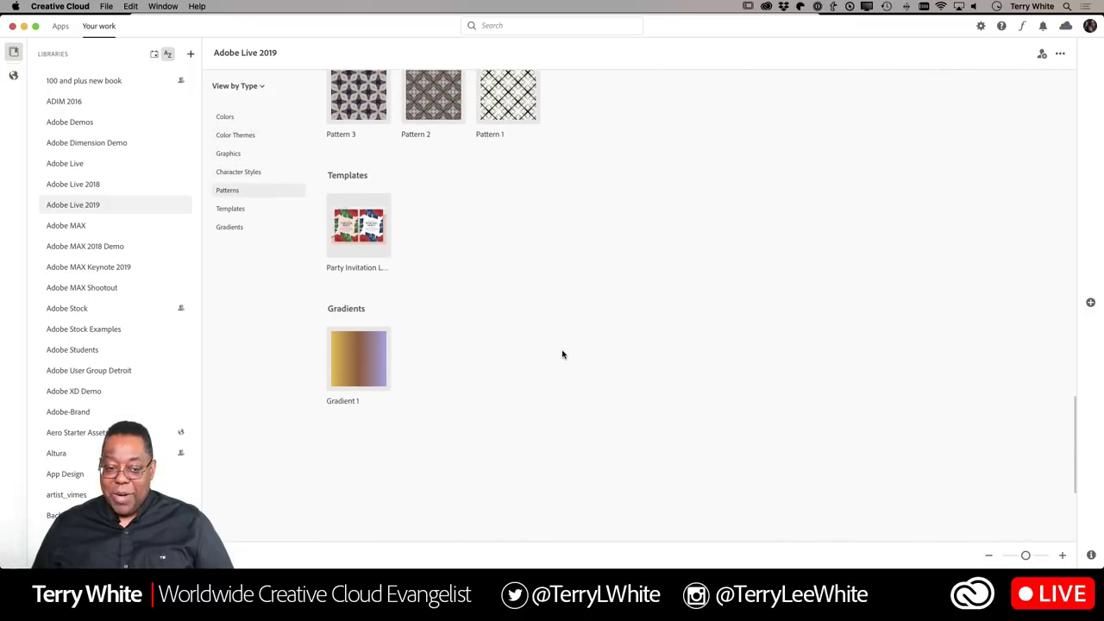
pyautogui.scroll(10, 526, 346)
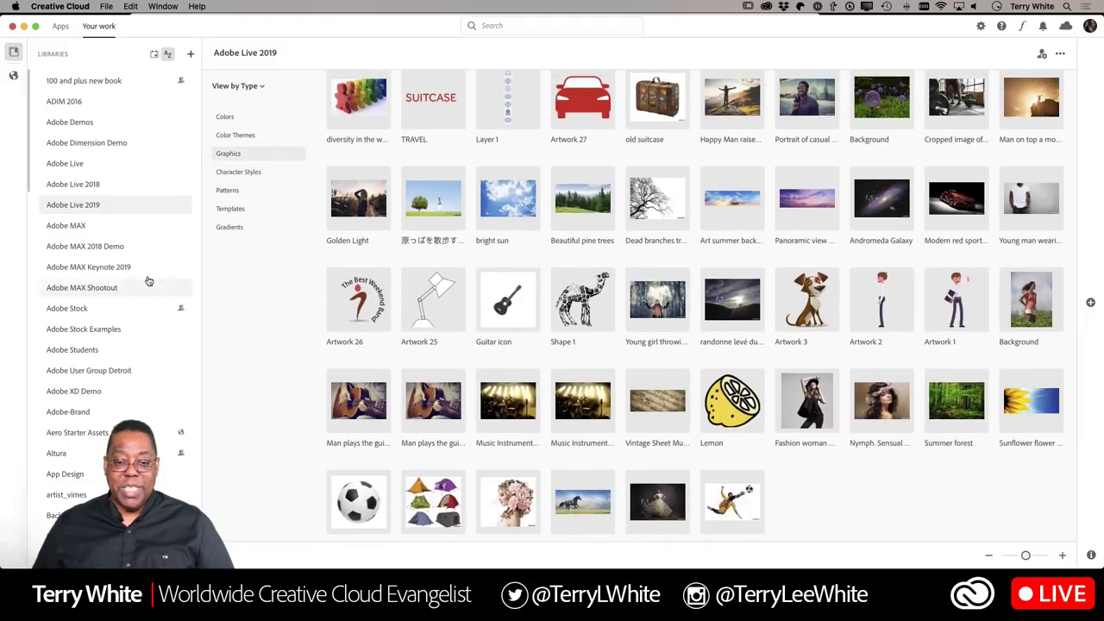
pyautogui.scroll(10, 336, 238)
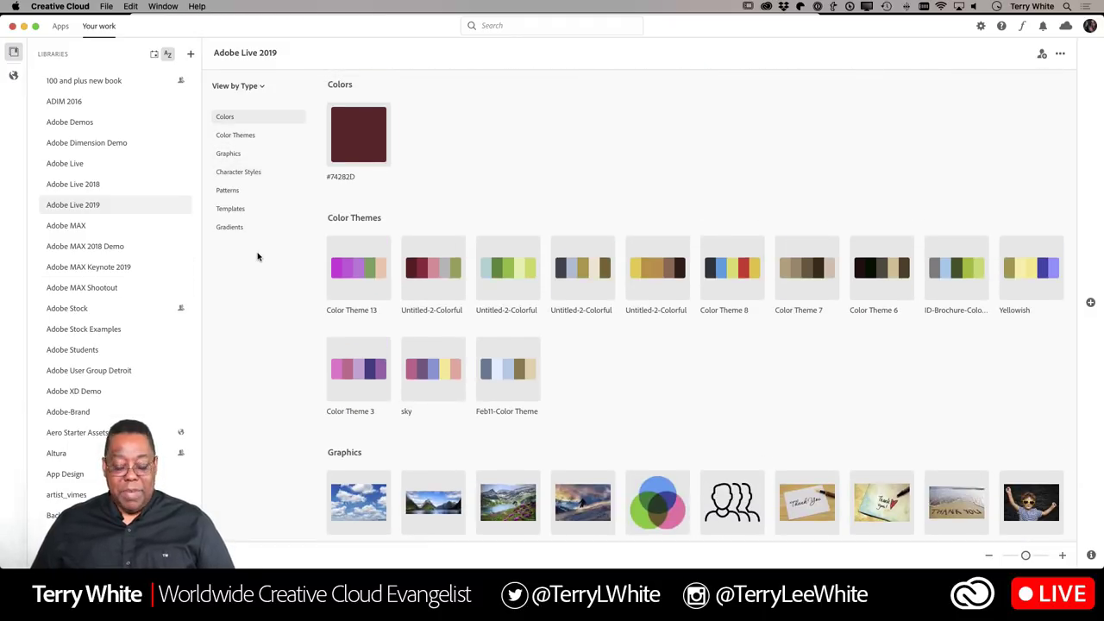
pyautogui.press('super+Tab')
pyautogui.press('super+Tab')
pyautogui.press('super+Tab')
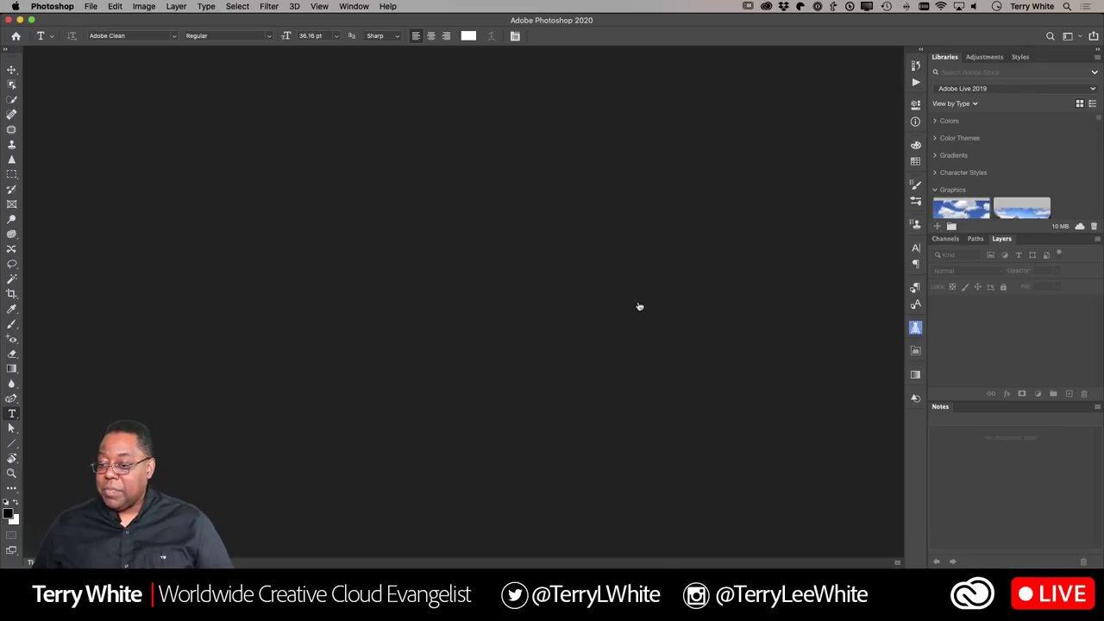
# Open the library's blue sky clouds image as a document, then show the Gradients and Colors sections.
pyautogui.moveTo(652, 305); pyautogui.dragTo(652, 305)
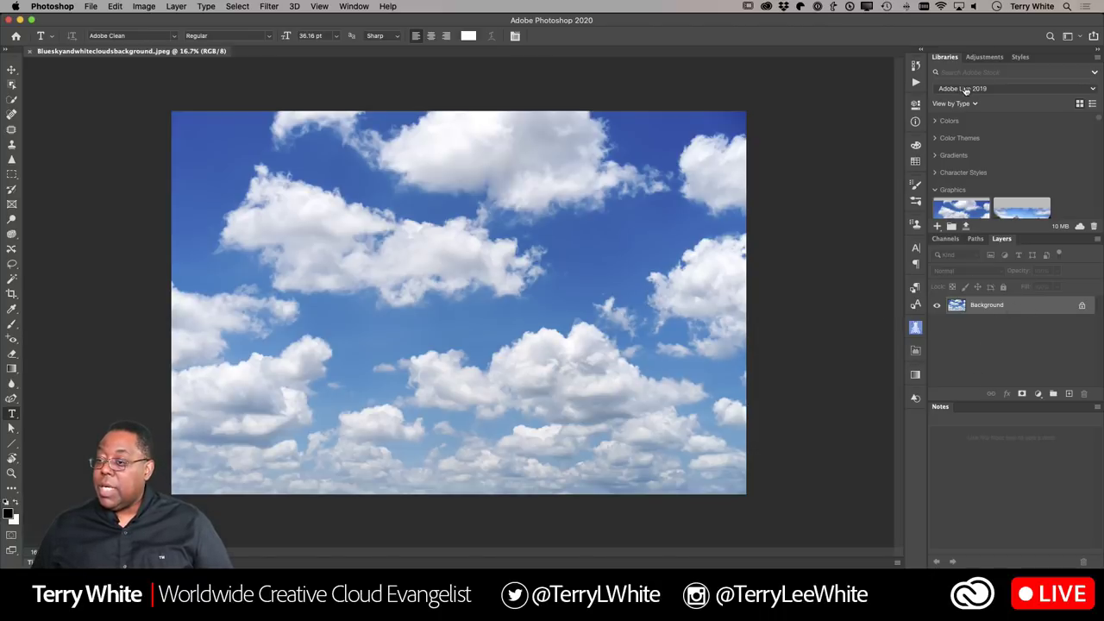
pyautogui.click(933, 190)
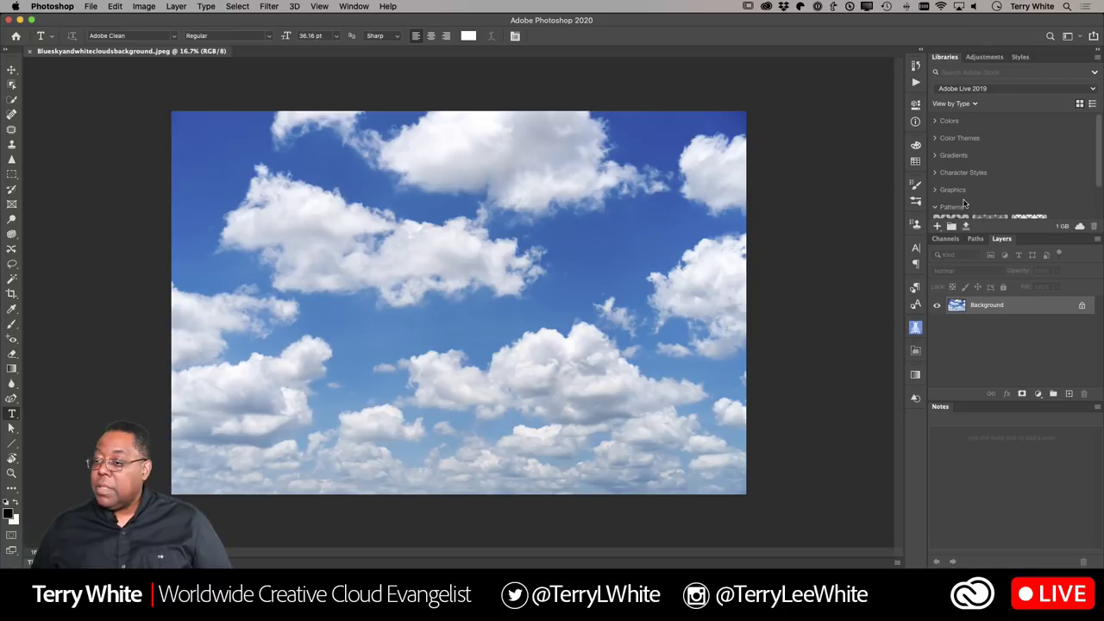
pyautogui.scroll(-2, 965, 202)
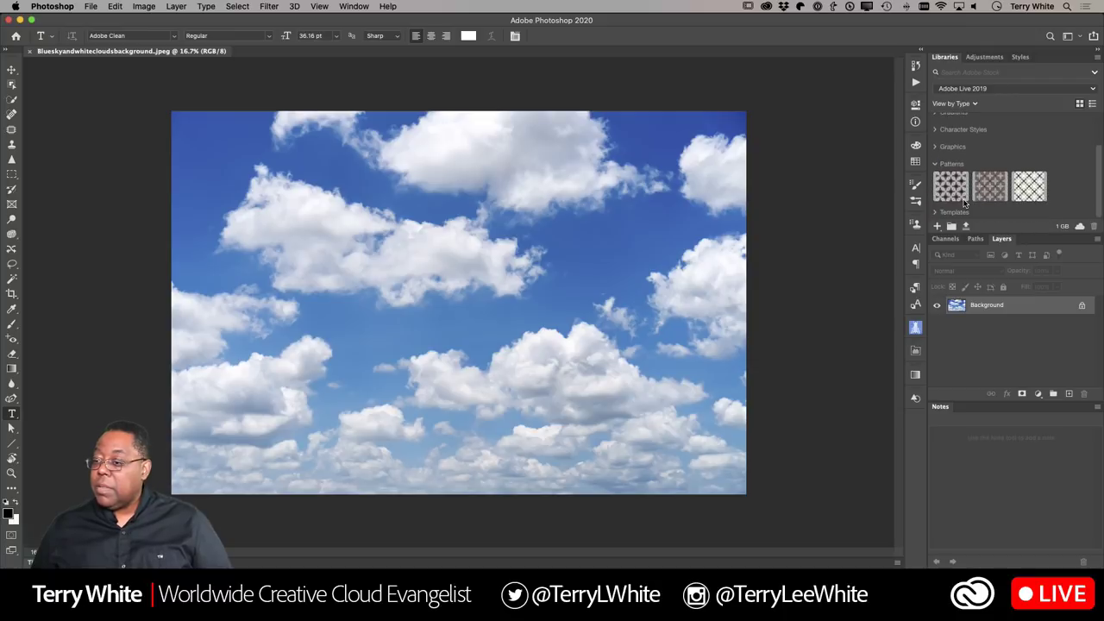
pyautogui.click(935, 164)
pyautogui.click(934, 144)
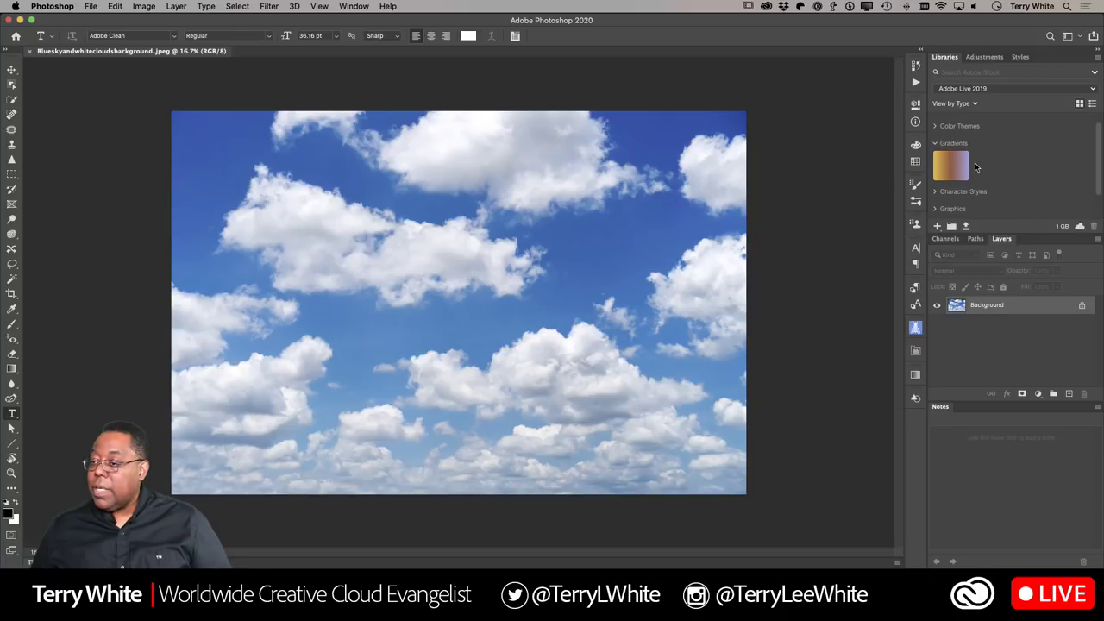
pyautogui.scroll(-2, 976, 167)
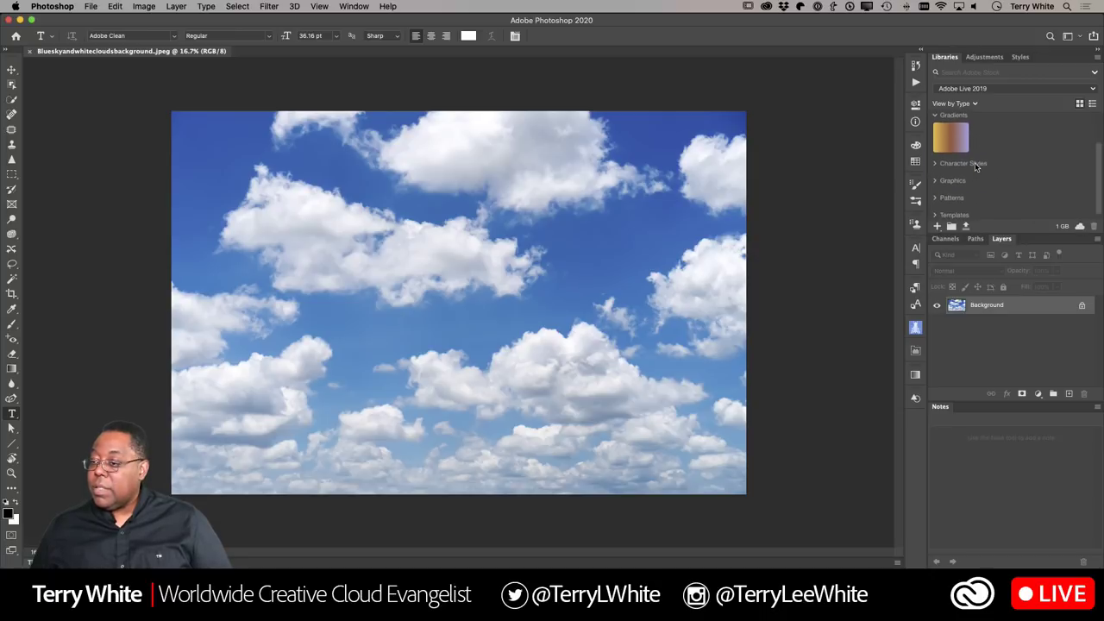
pyautogui.scroll(3, 965, 161)
pyautogui.click(933, 123)
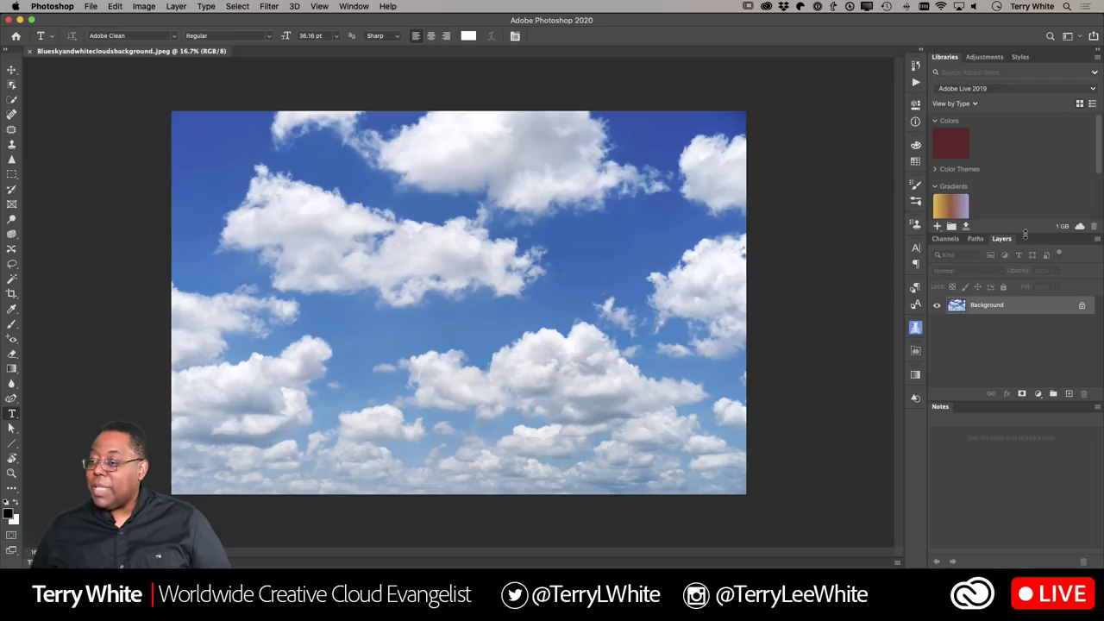
# Enlarge the Libraries panel and expand Graphics to reveal the Wifi icon.
pyautogui.moveTo(1024, 233); pyautogui.dragTo(1037, 340)
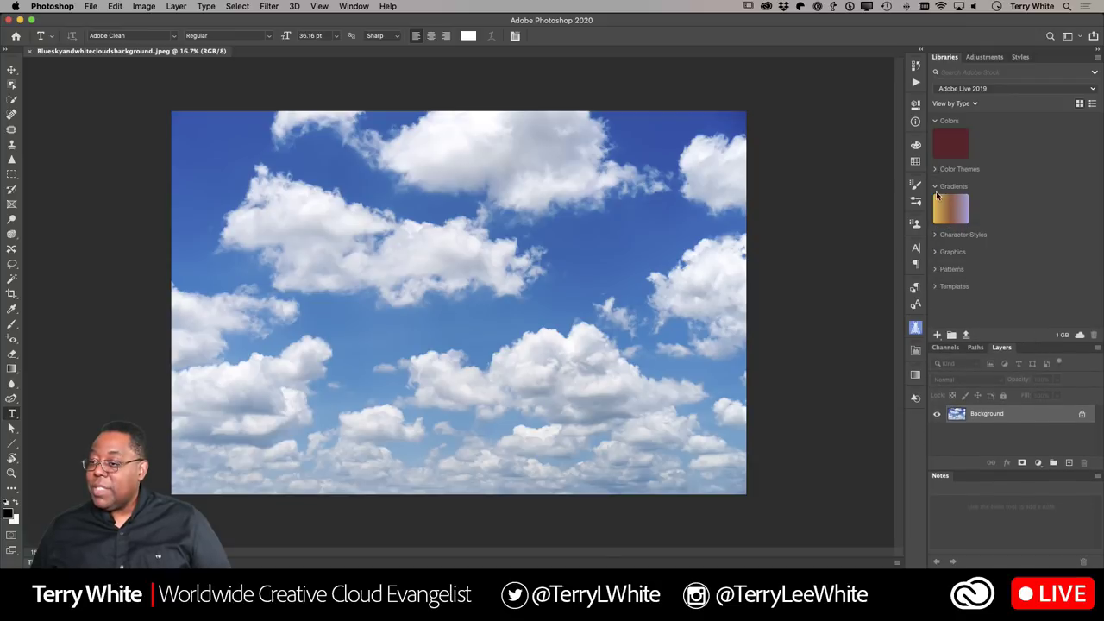
pyautogui.click(933, 253)
pyautogui.scroll(-10, 974, 267)
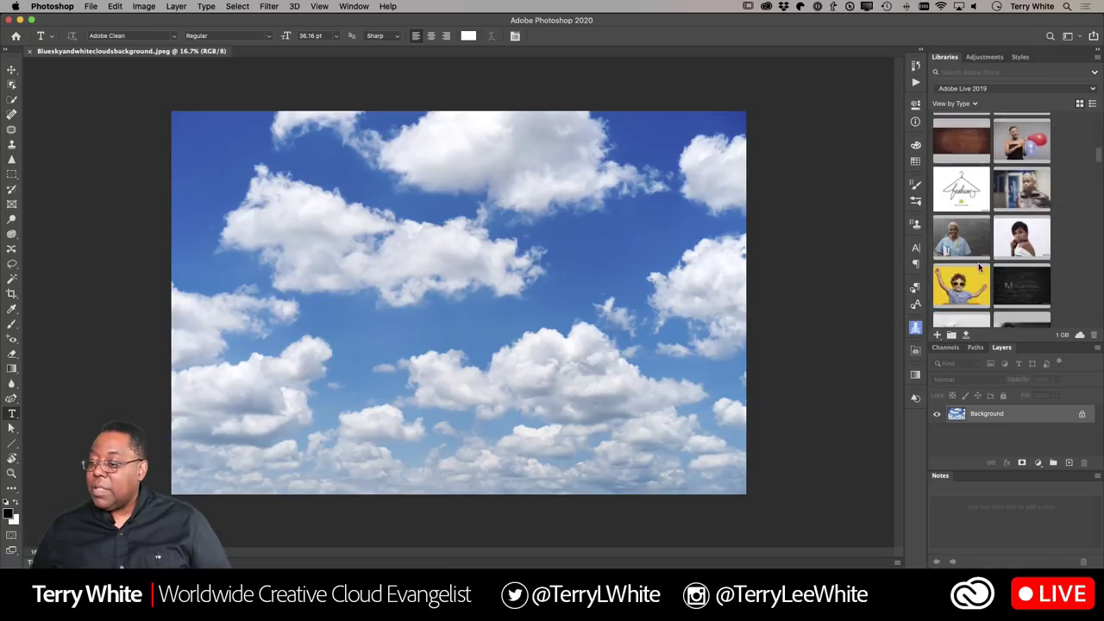
pyautogui.scroll(-10, 979, 268)
# Place the library's Wifi icon on the sky photo, scaled to about 37.54% in the upper-left sky.
pyautogui.moveTo(960, 188)
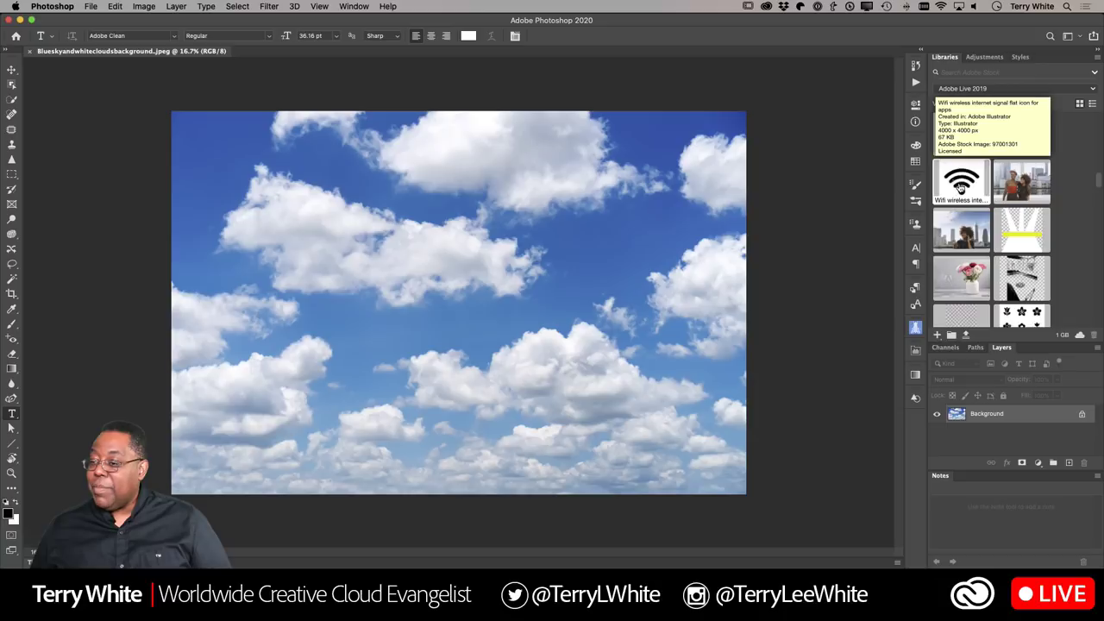
pyautogui.moveTo(960, 188); pyautogui.dragTo(487, 240)
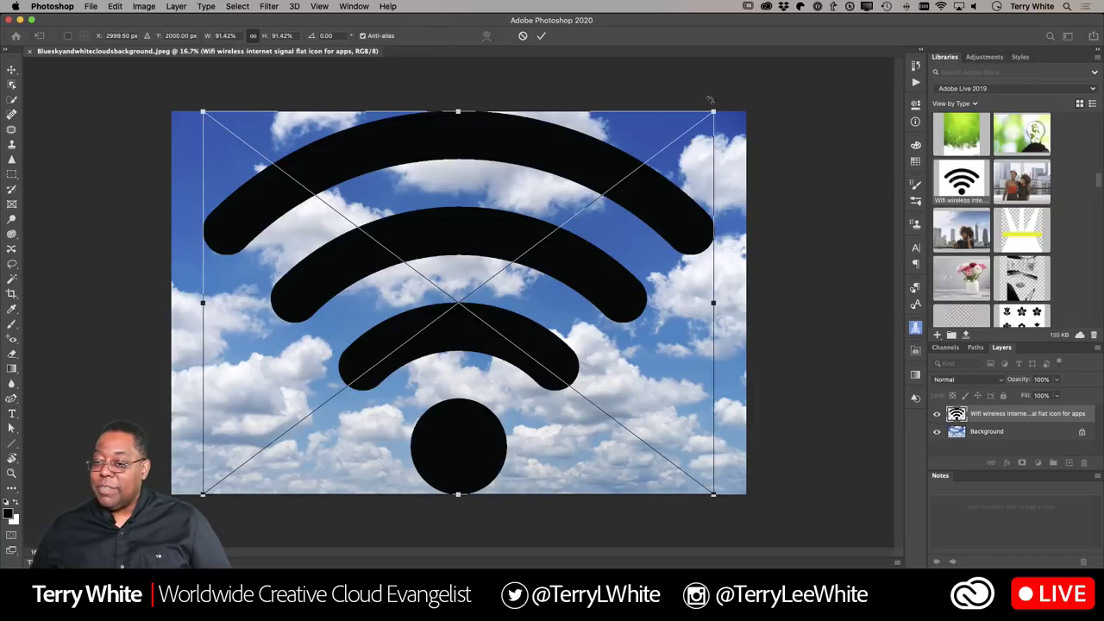
pyautogui.moveTo(713, 110); pyautogui.dragTo(391, 318)
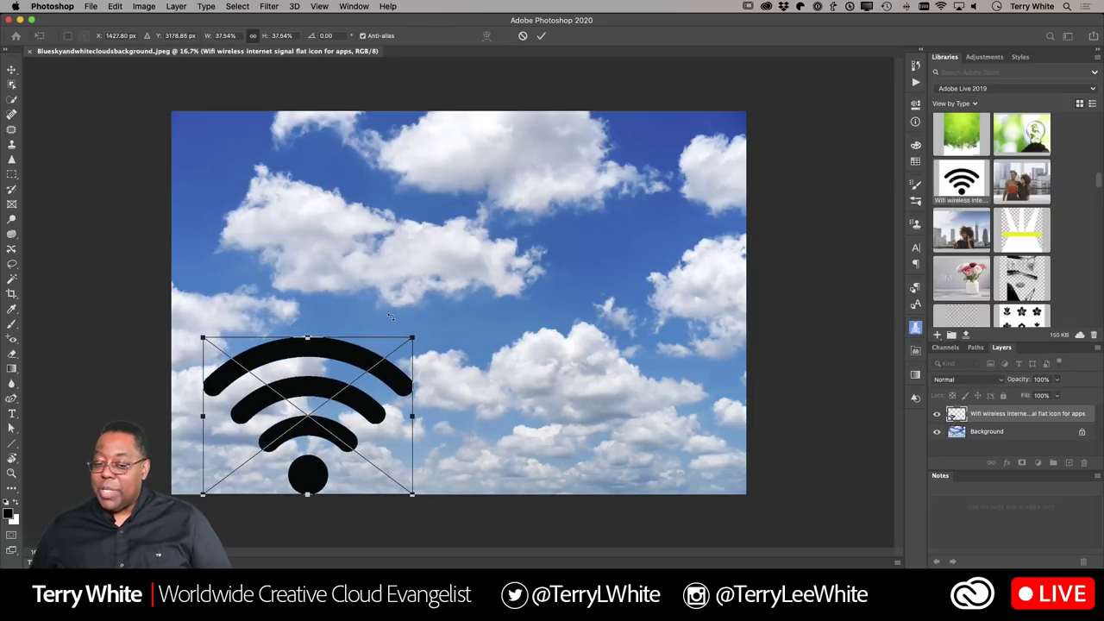
pyautogui.moveTo(356, 356); pyautogui.dragTo(446, 220)
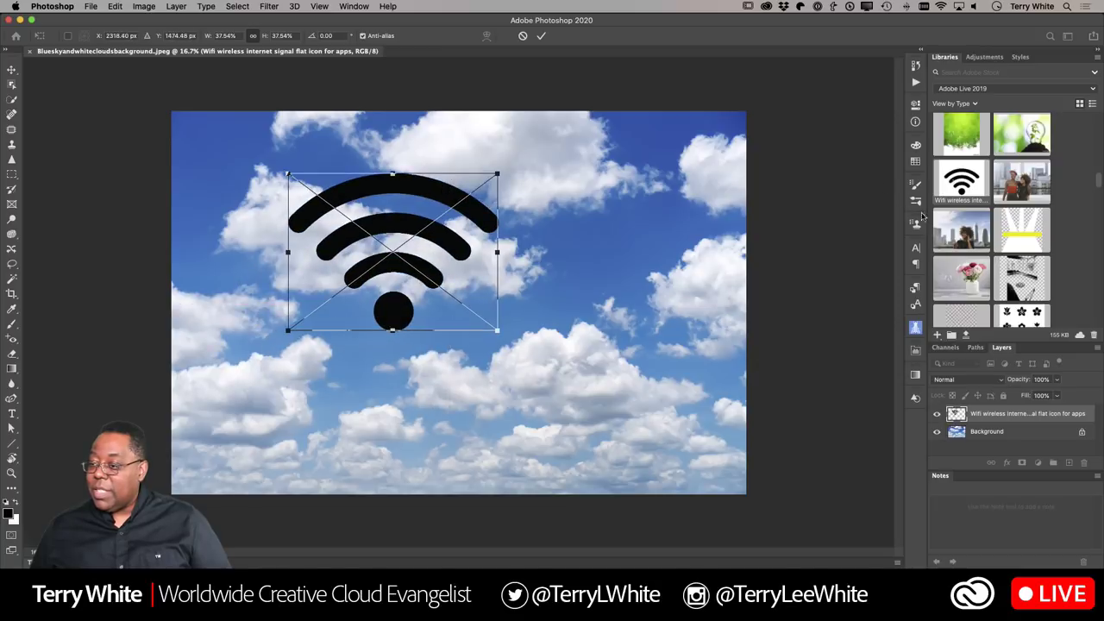
pyautogui.scroll(-10, 1019, 200)
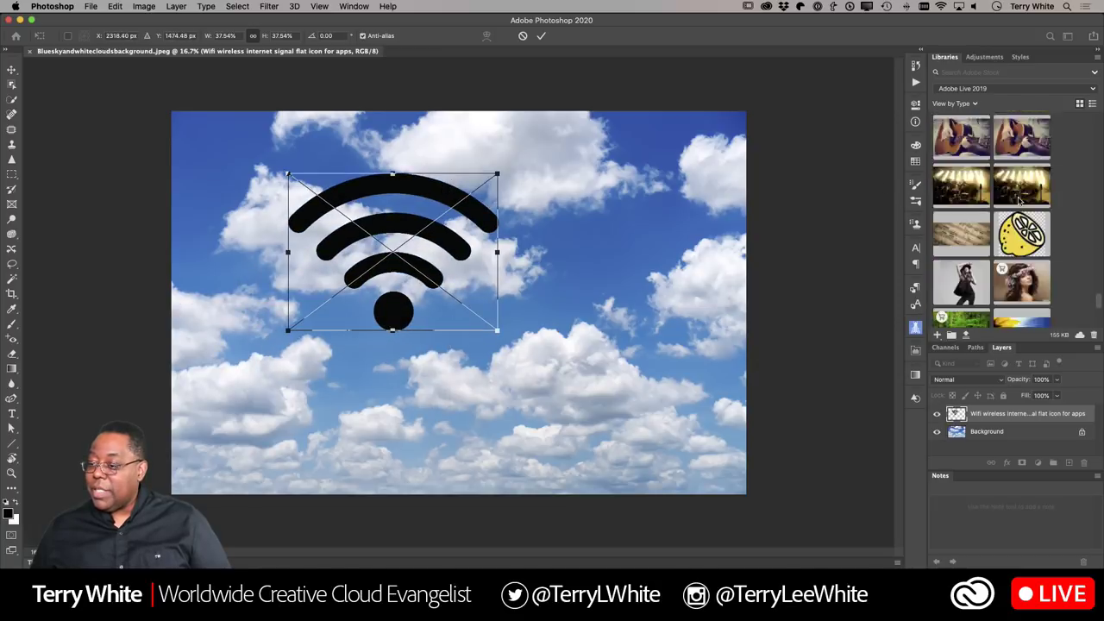
pyautogui.scroll(-3, 1019, 200)
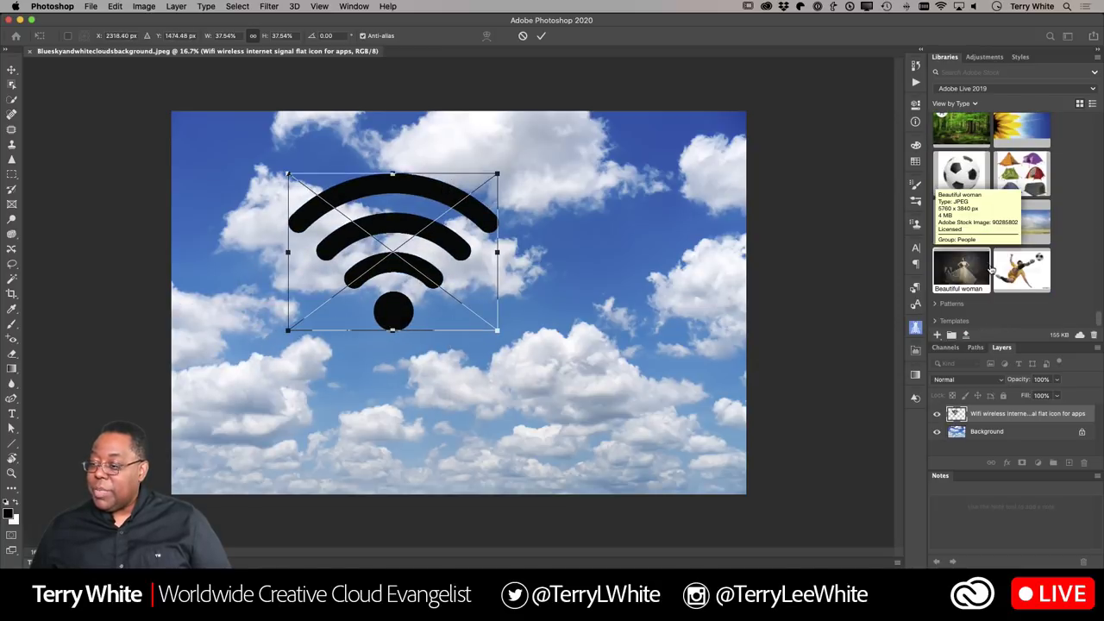
pyautogui.scroll(15, 978, 229)
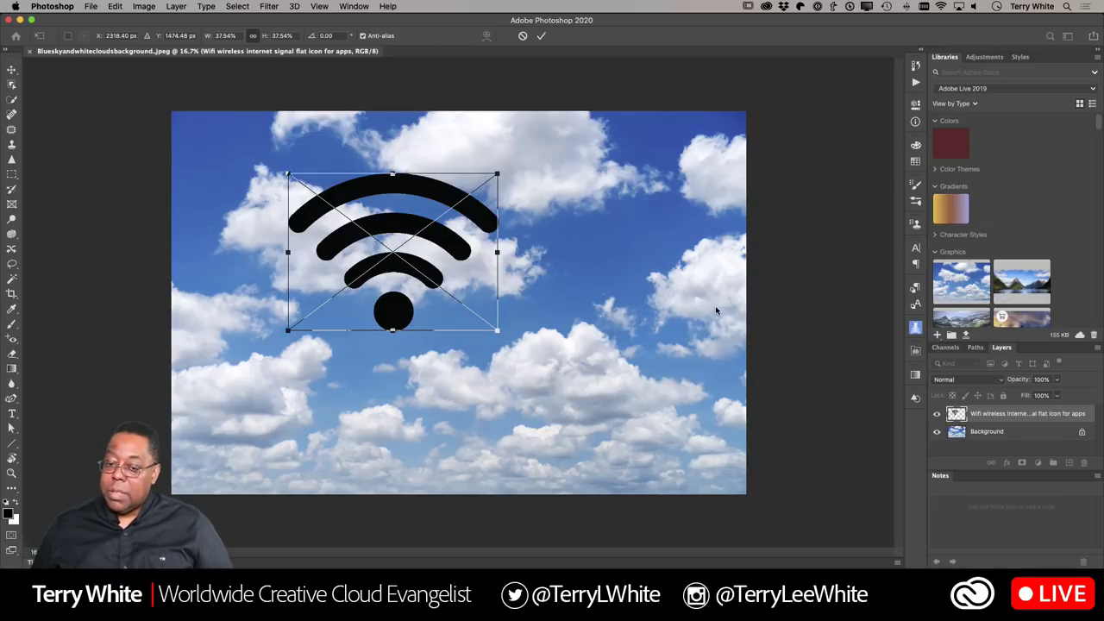
# Commit the Wifi icon placement and toggle the Gradients and Colors library sections closed and open.
pyautogui.click(541, 36)
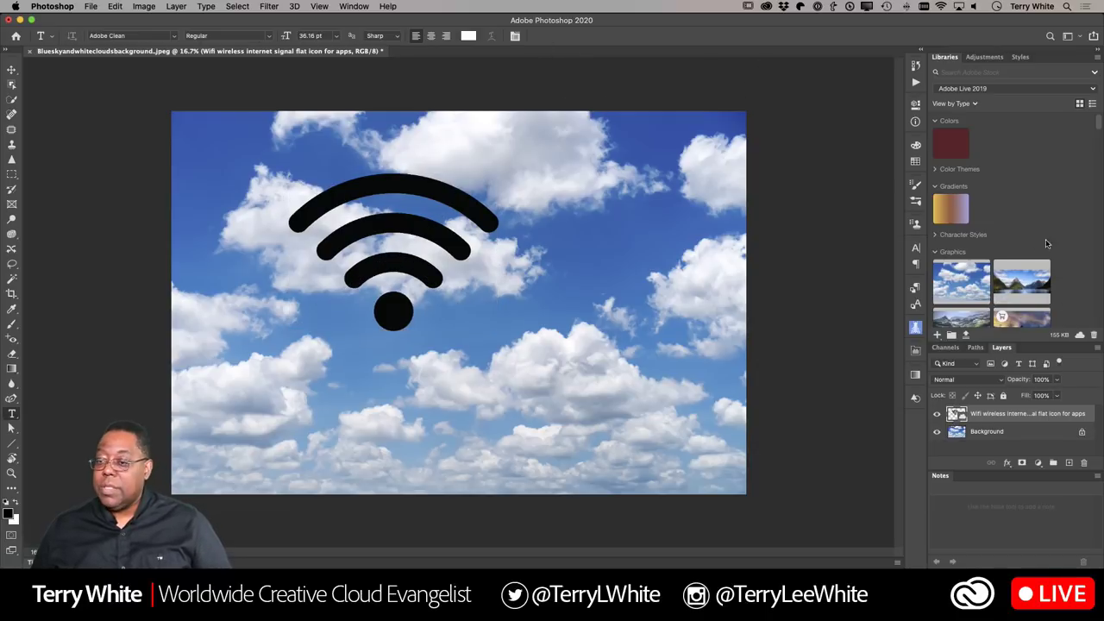
pyautogui.click(935, 186)
pyautogui.click(935, 187)
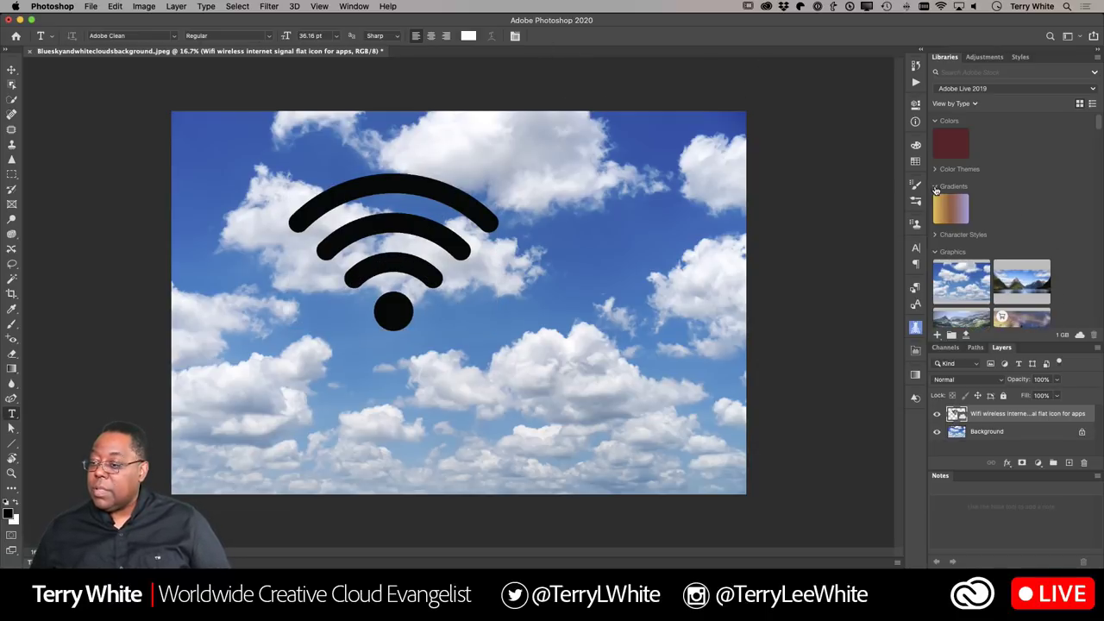
pyautogui.click(935, 121)
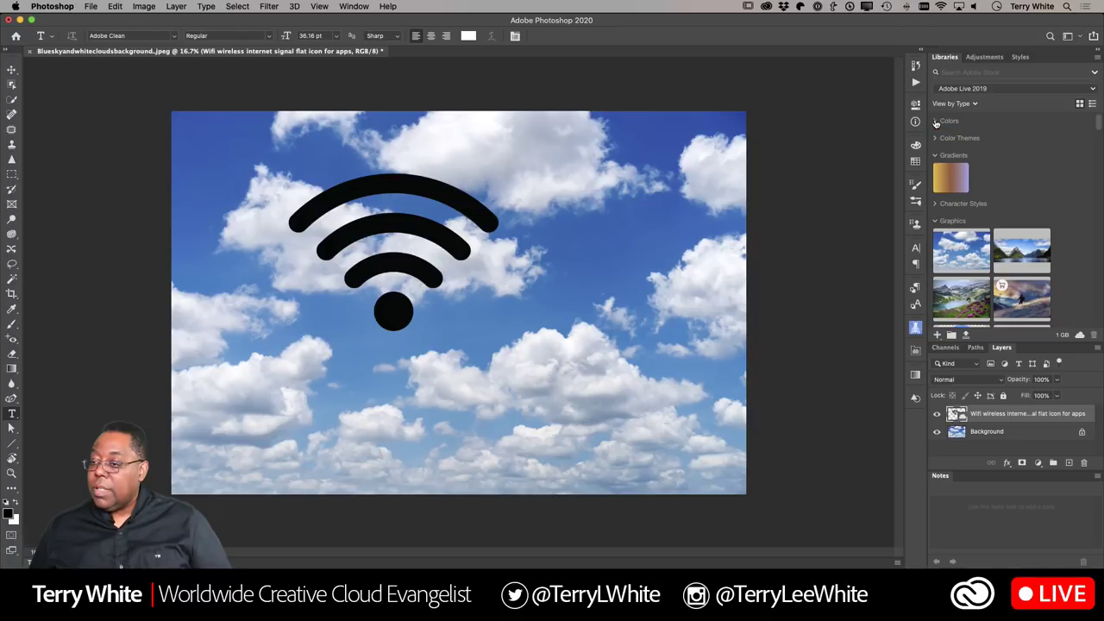
pyautogui.click(934, 121)
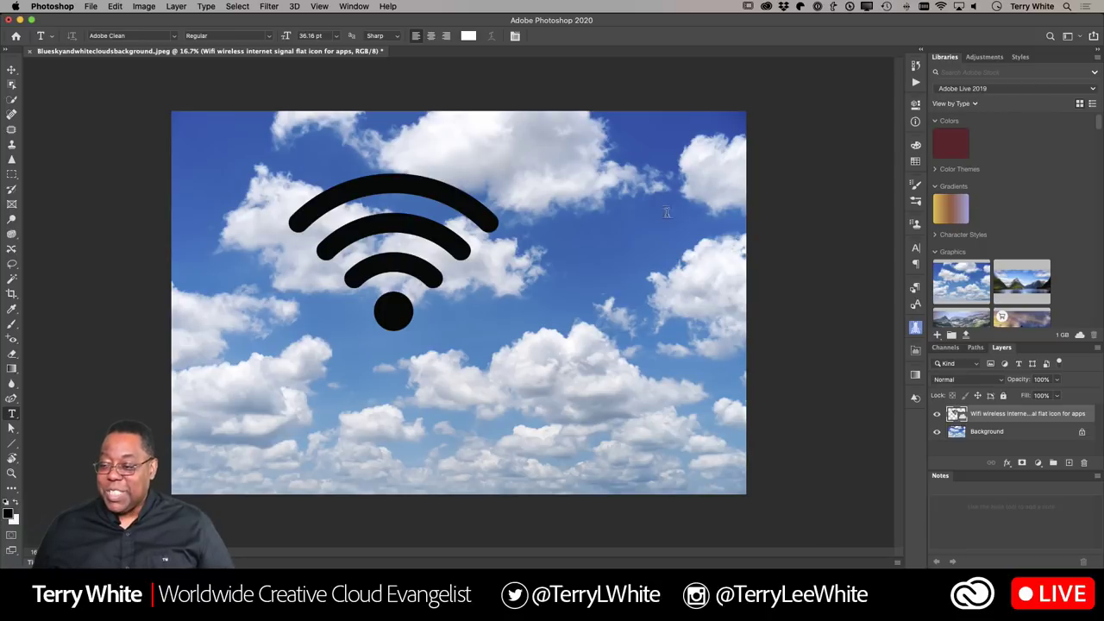
# Scroll through the library's graphics, then switch to the Creative Cloud desktop app.
pyautogui.scroll(-15, 979, 247)
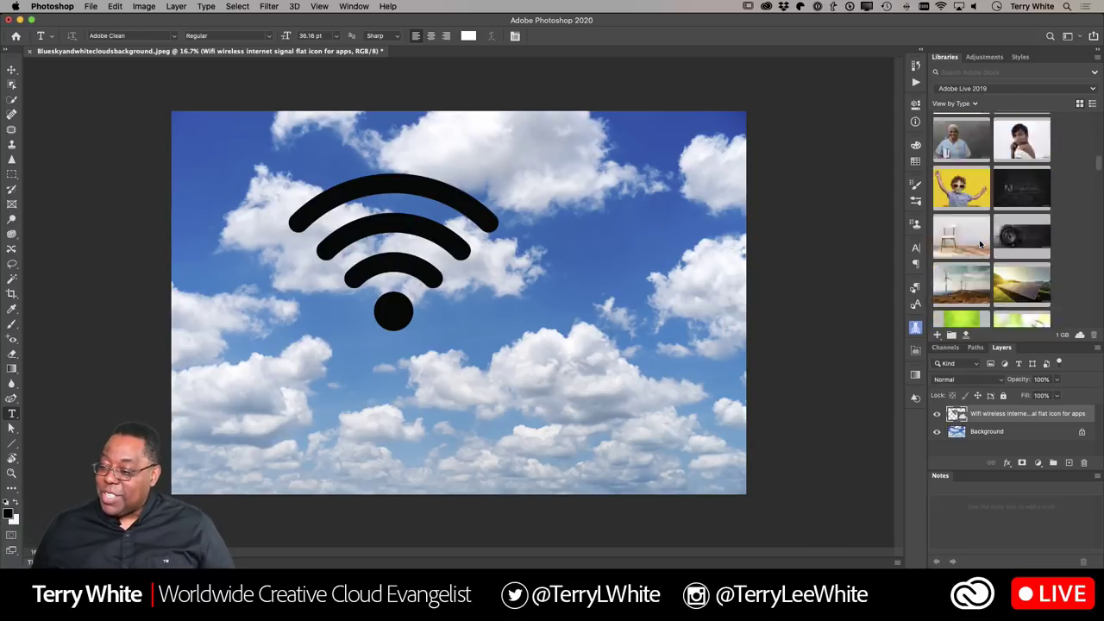
pyautogui.scroll(-15, 978, 248)
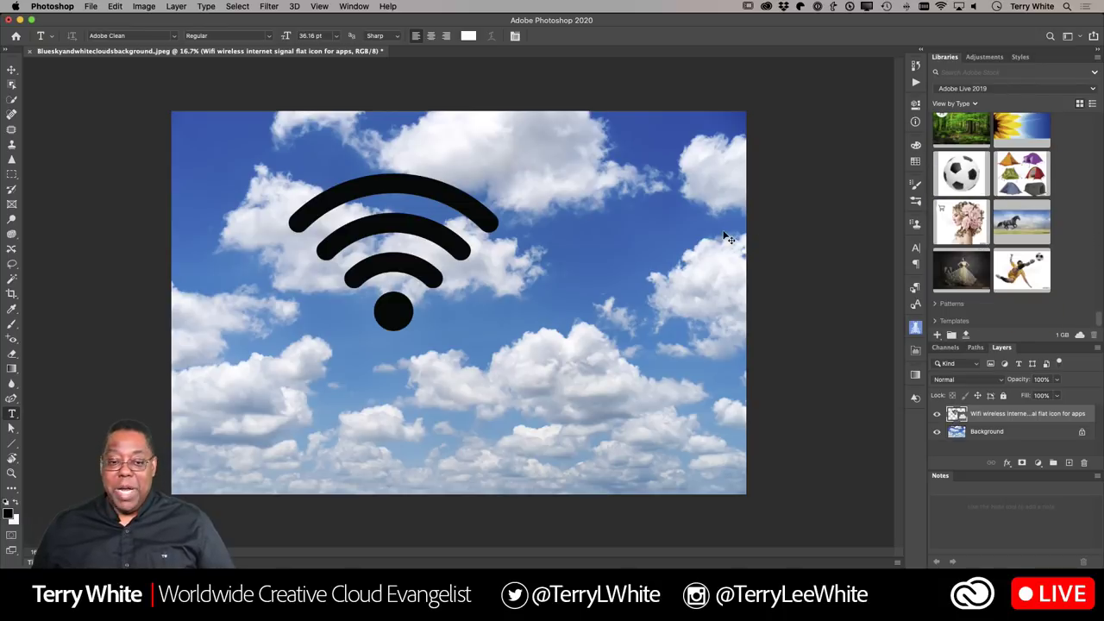
pyautogui.press('super+Tab')
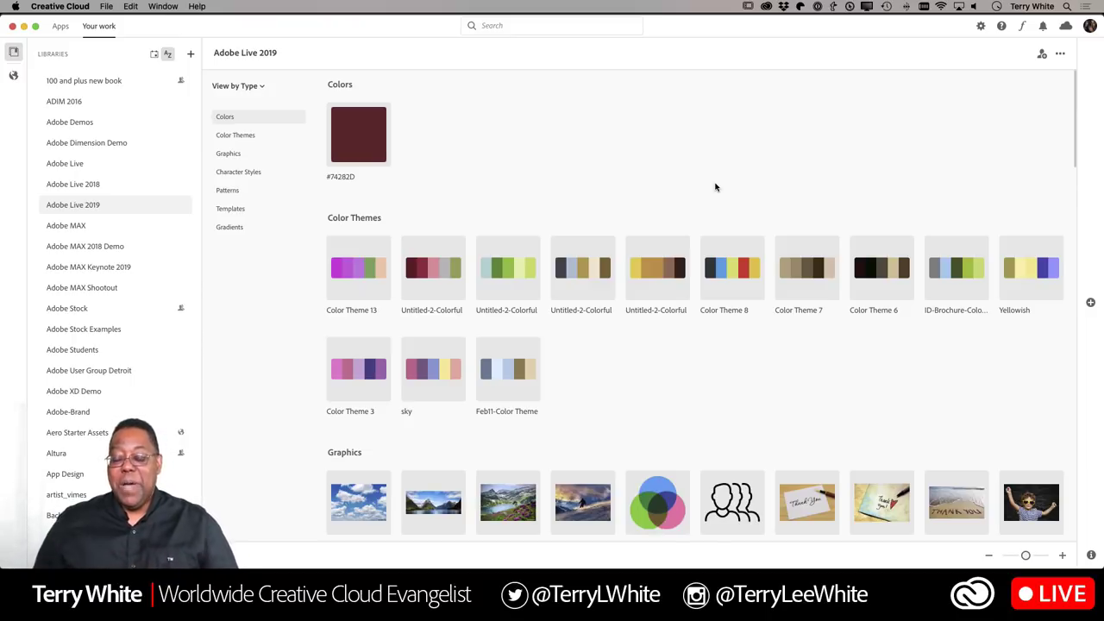
# Switch to PowerPoint and open the Creative Cloud libraries pane to browse the Adobe Live 2019 graphics.
pyautogui.press('super+Tab')
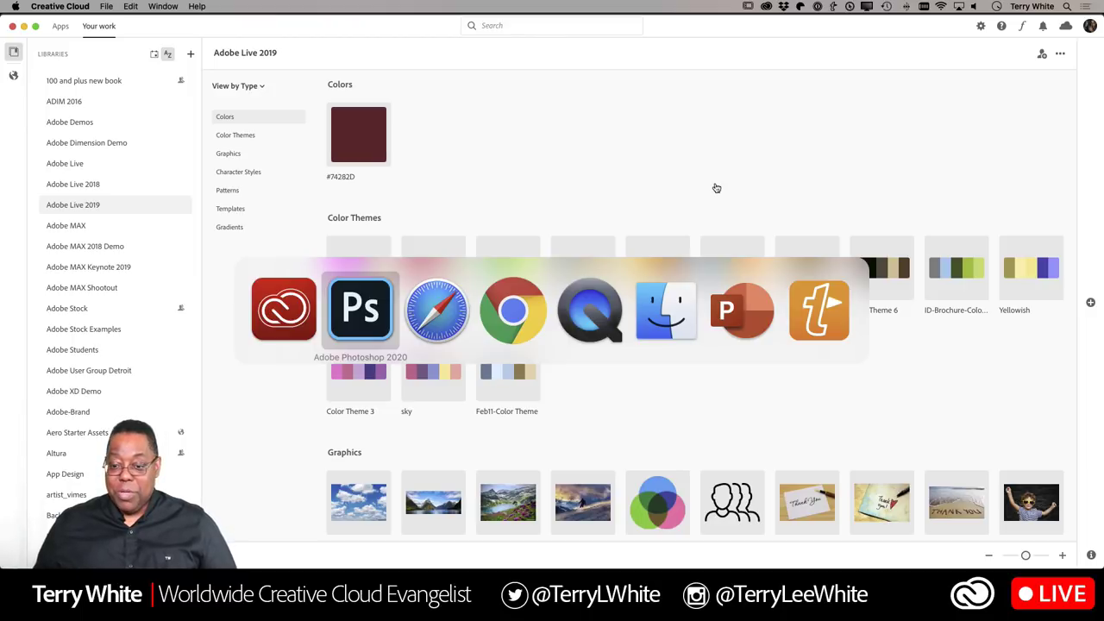
pyautogui.press('super+Tab')
pyautogui.press('super+Tab')
pyautogui.press('super+Tab')
pyautogui.press('super+Tab')
pyautogui.press('super+Tab')
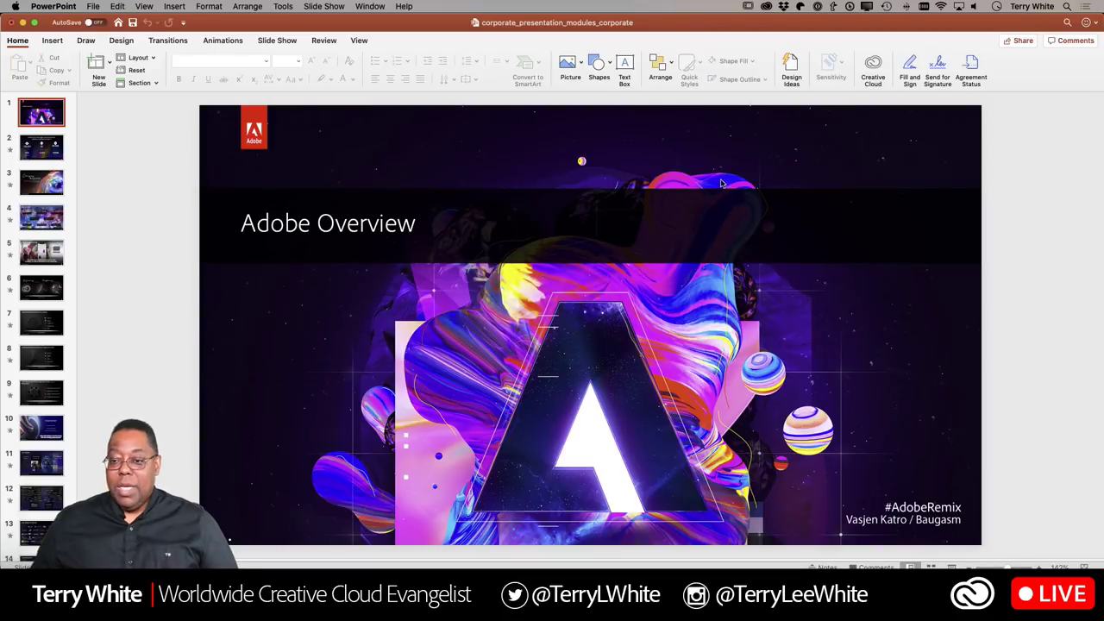
pyautogui.click(872, 69)
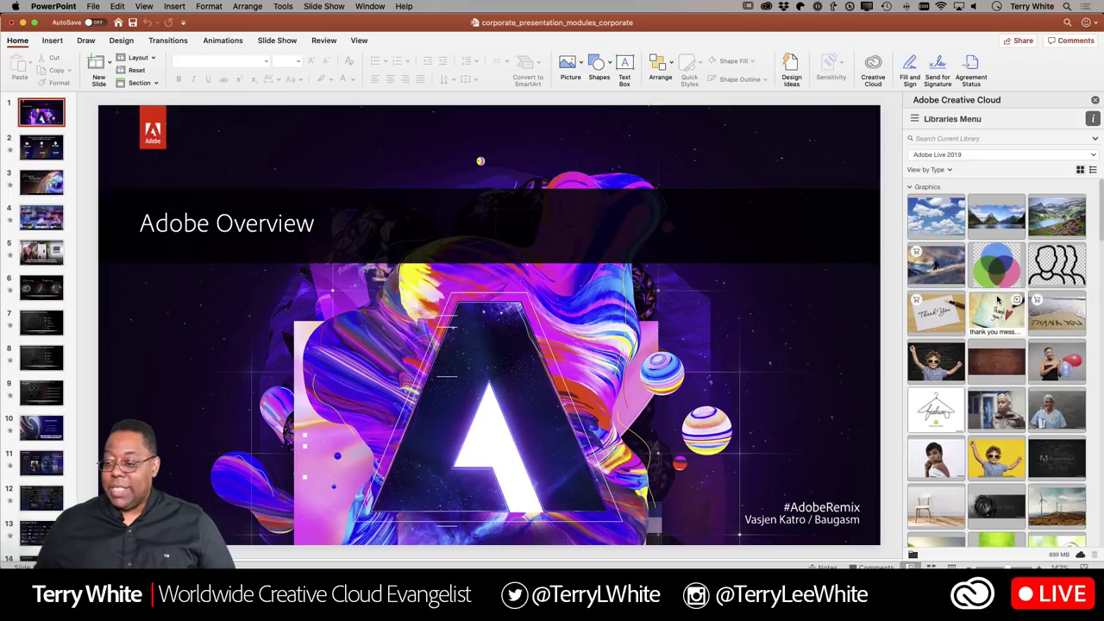
pyautogui.scroll(-4, 997, 299)
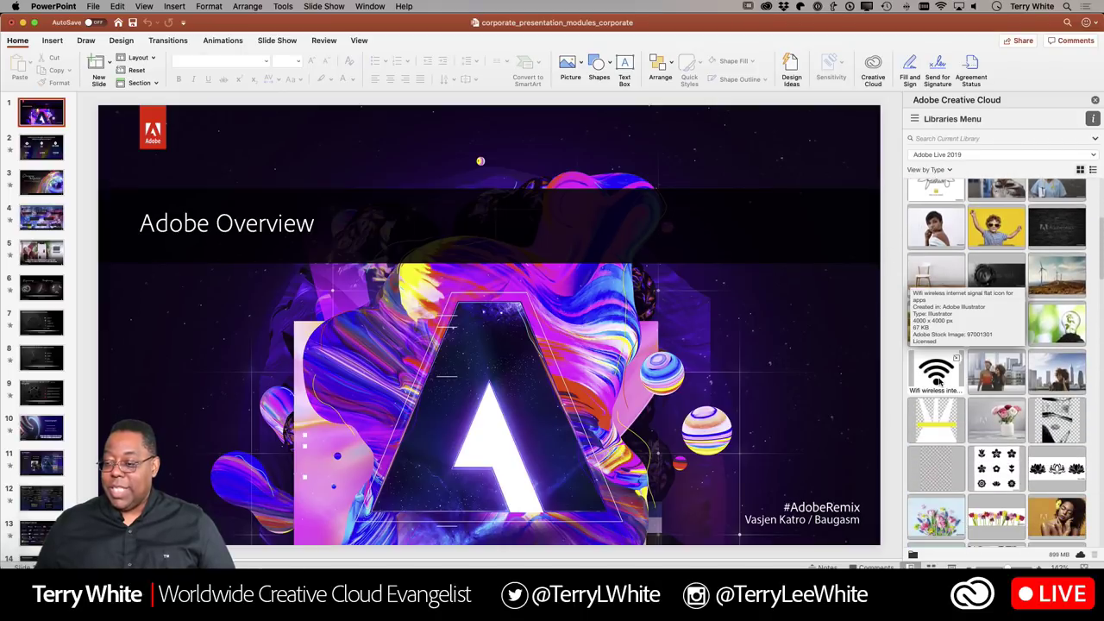
pyautogui.scroll(-3, 940, 381)
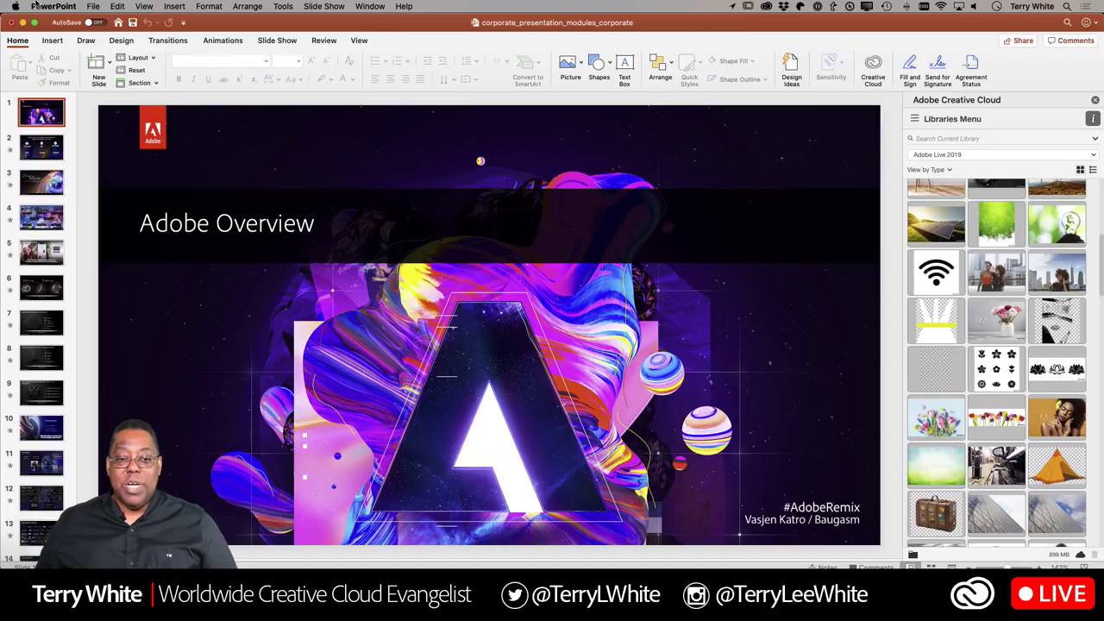
# Check Insert > Add-ins > Get Add-ins, find add-in acquisition blocked by Office 365, and close it.
pyautogui.click(168, 7)
pyautogui.moveTo(196, 155)
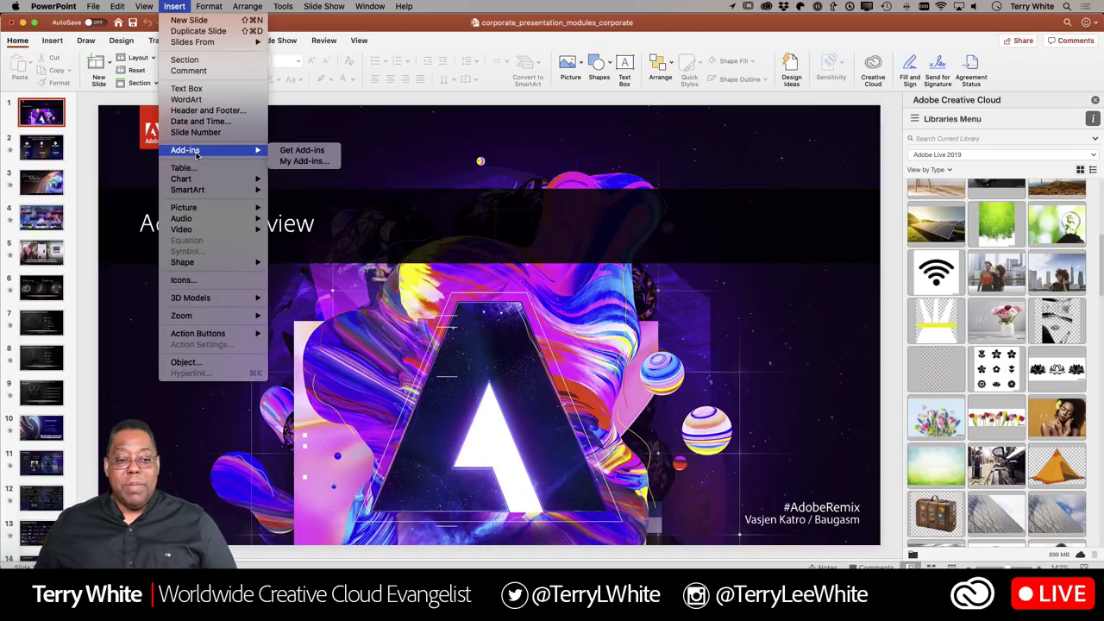
pyautogui.click(312, 152)
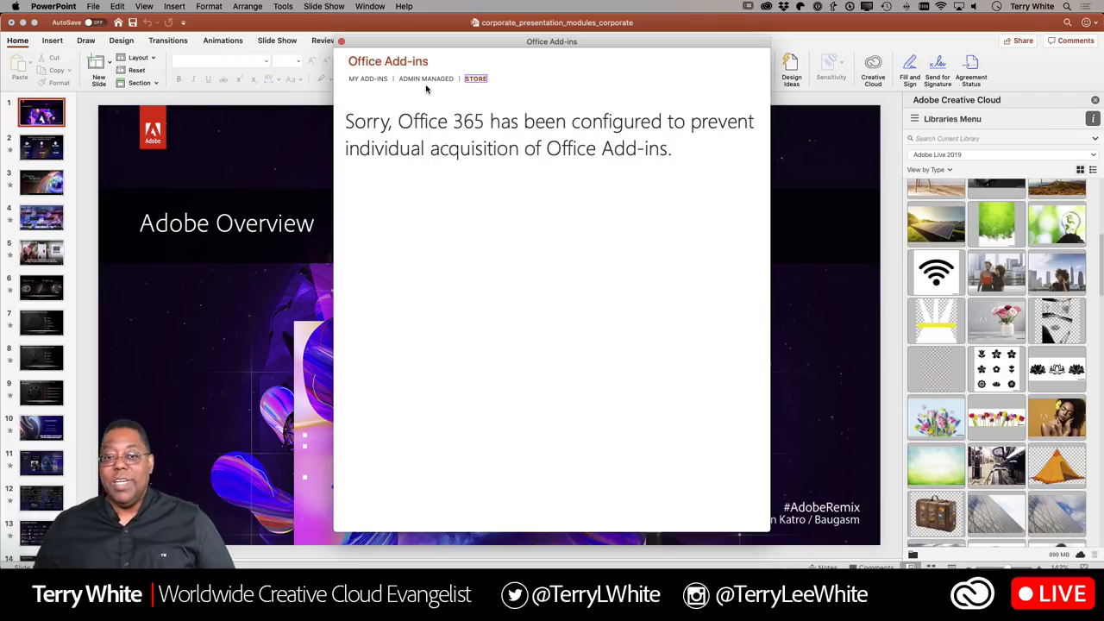
pyautogui.click(342, 41)
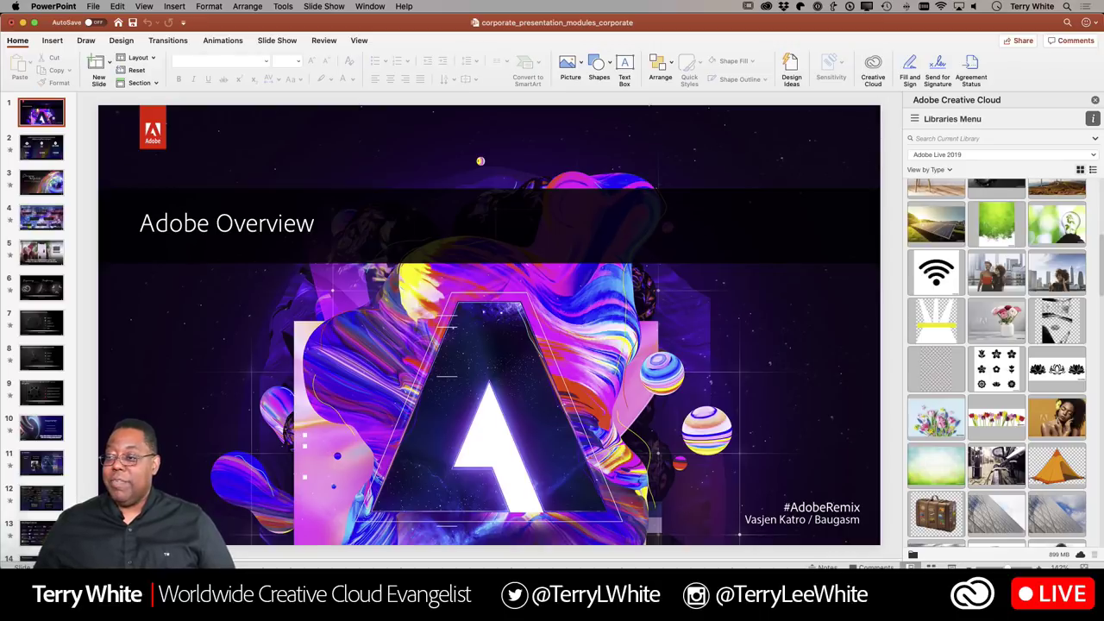
# Reopen the Creative Cloud libraries pane, review the library list, then return to the Creative Cloud app.
pyautogui.click(1095, 100)
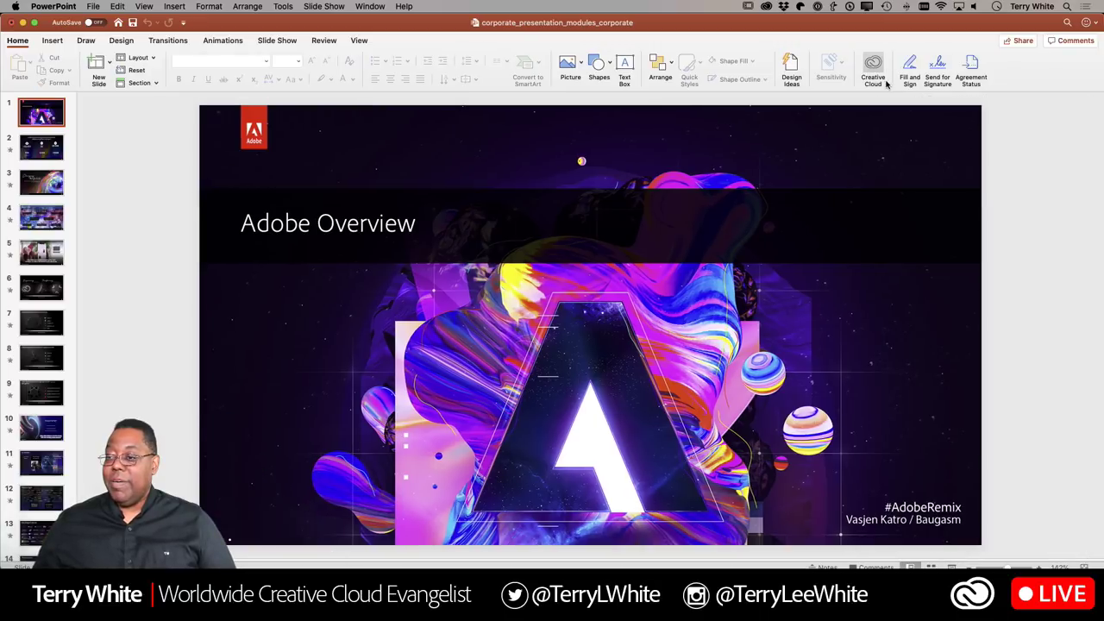
pyautogui.click(873, 69)
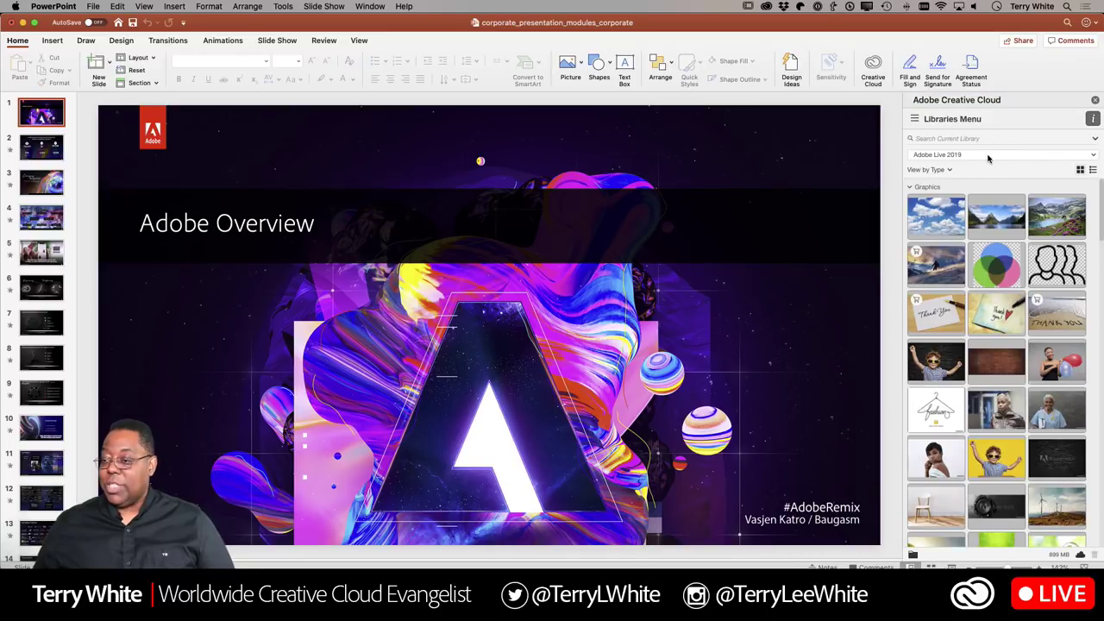
pyautogui.click(988, 156)
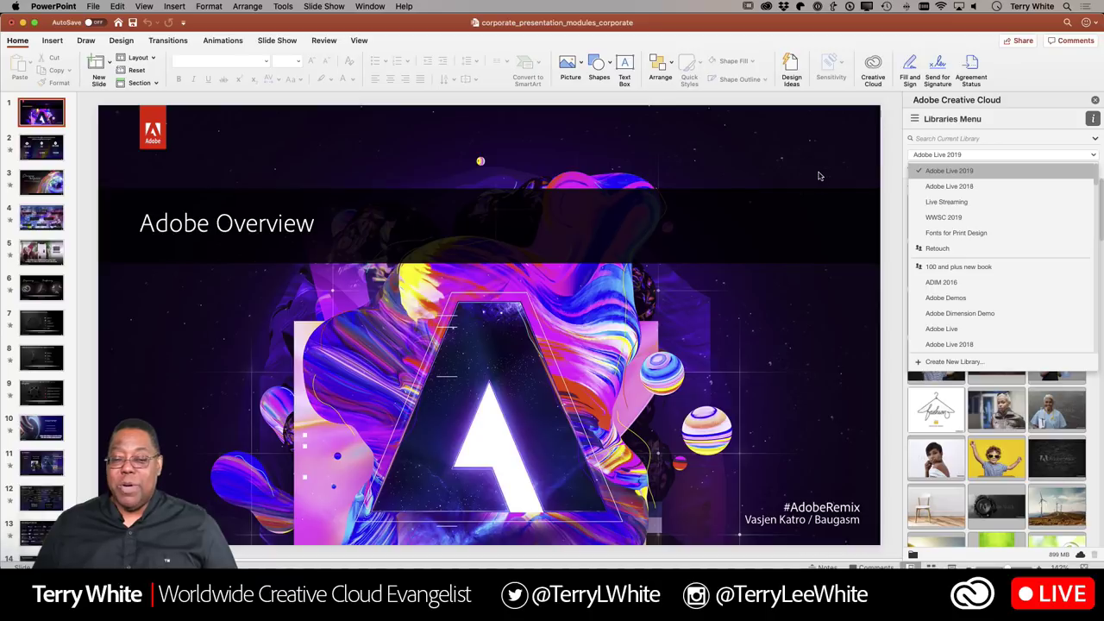
pyautogui.press('super+Tab')
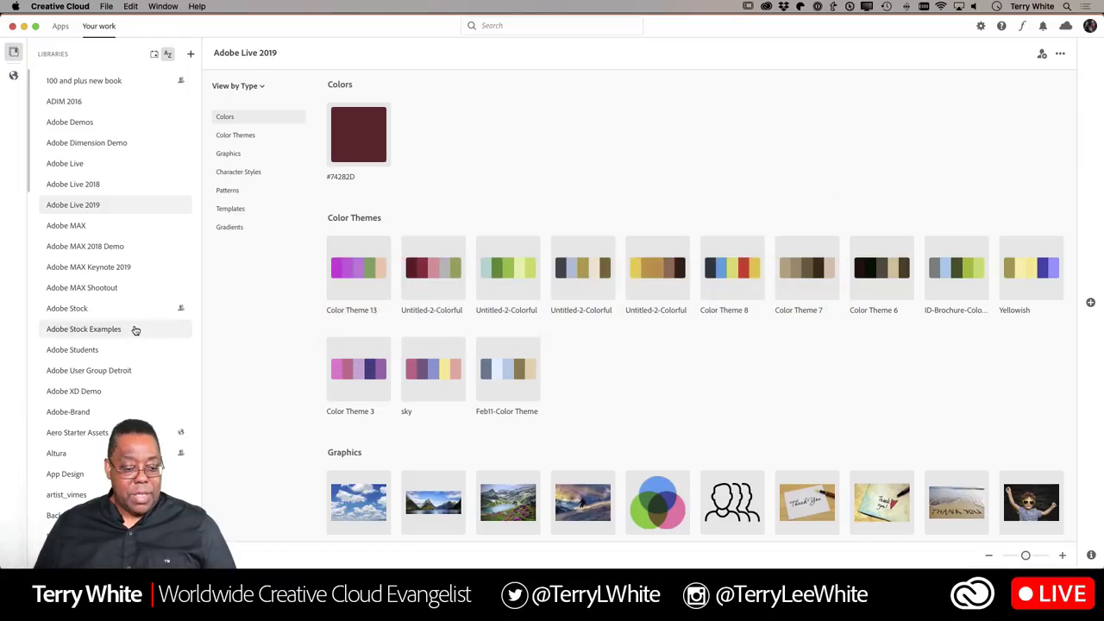
pyautogui.scroll(-2, 136, 330)
pyautogui.scroll(-8, 136, 330)
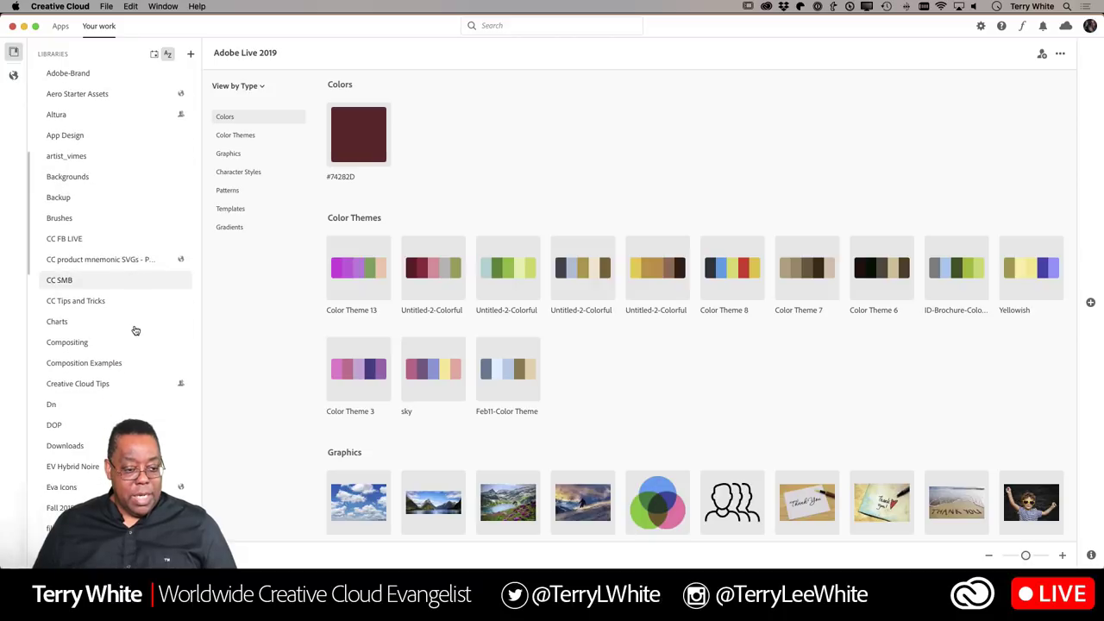
pyautogui.scroll(-5, 134, 328)
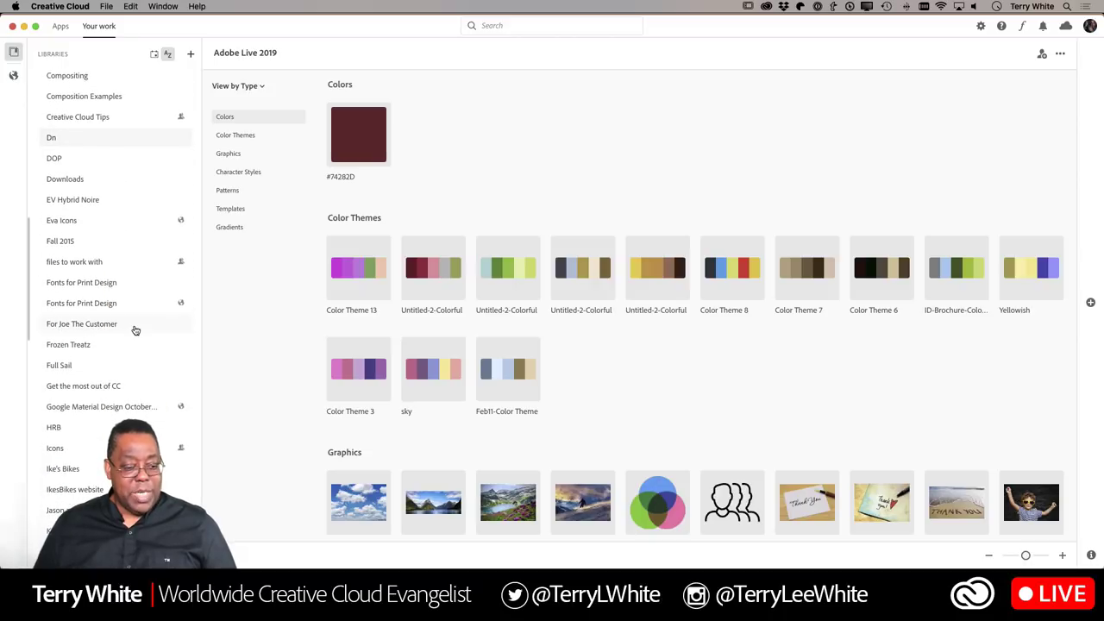
pyautogui.scroll(-3, 136, 330)
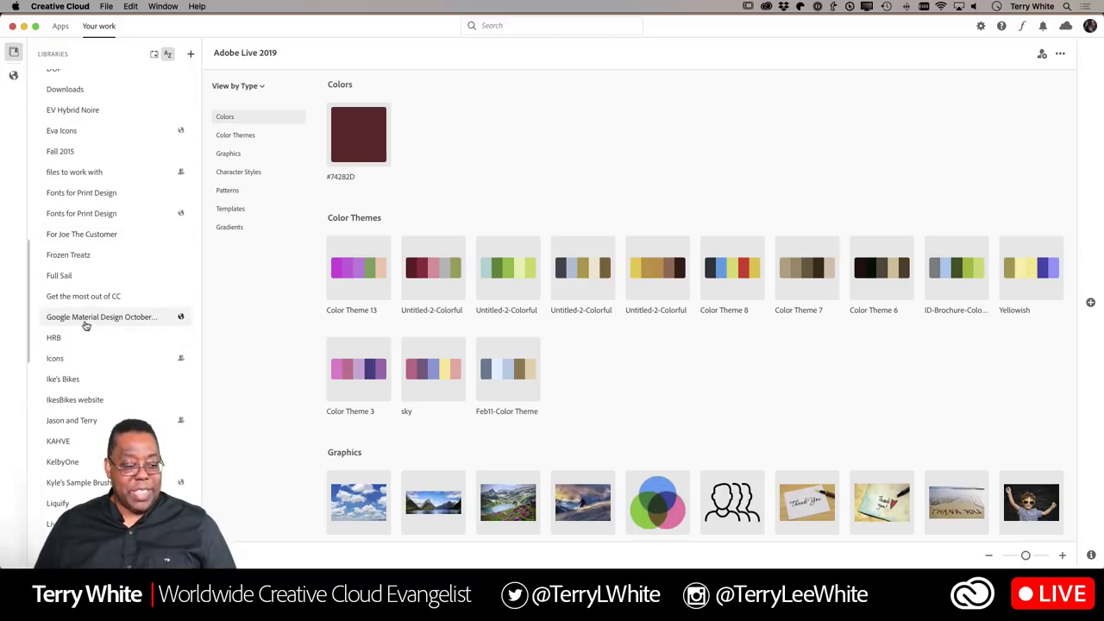
pyautogui.scroll(-8, 146, 359)
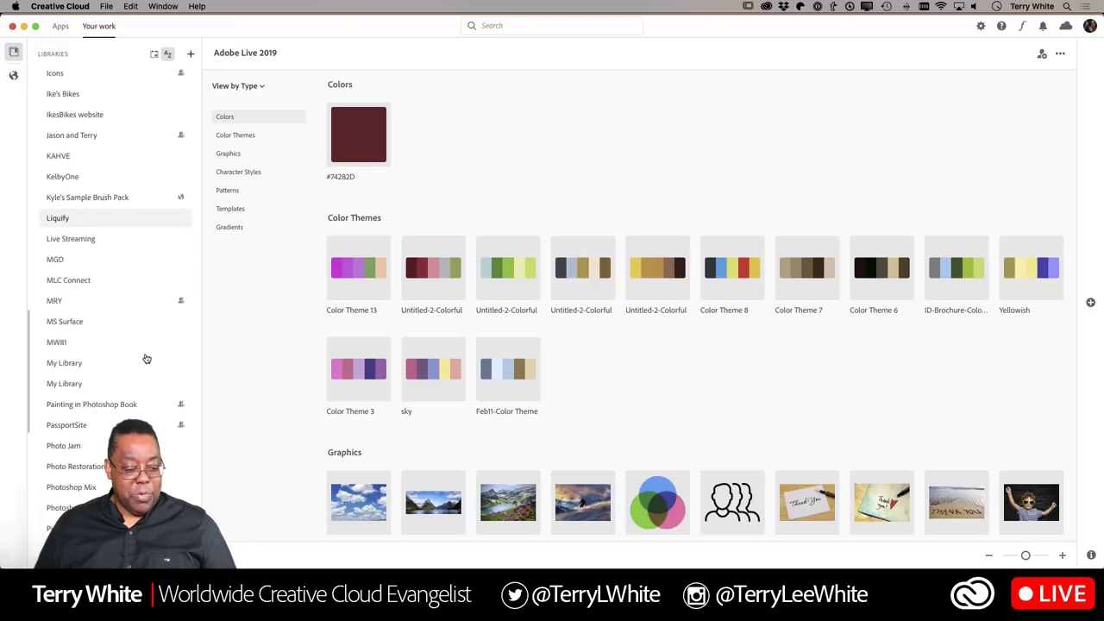
pyautogui.scroll(-10, 146, 359)
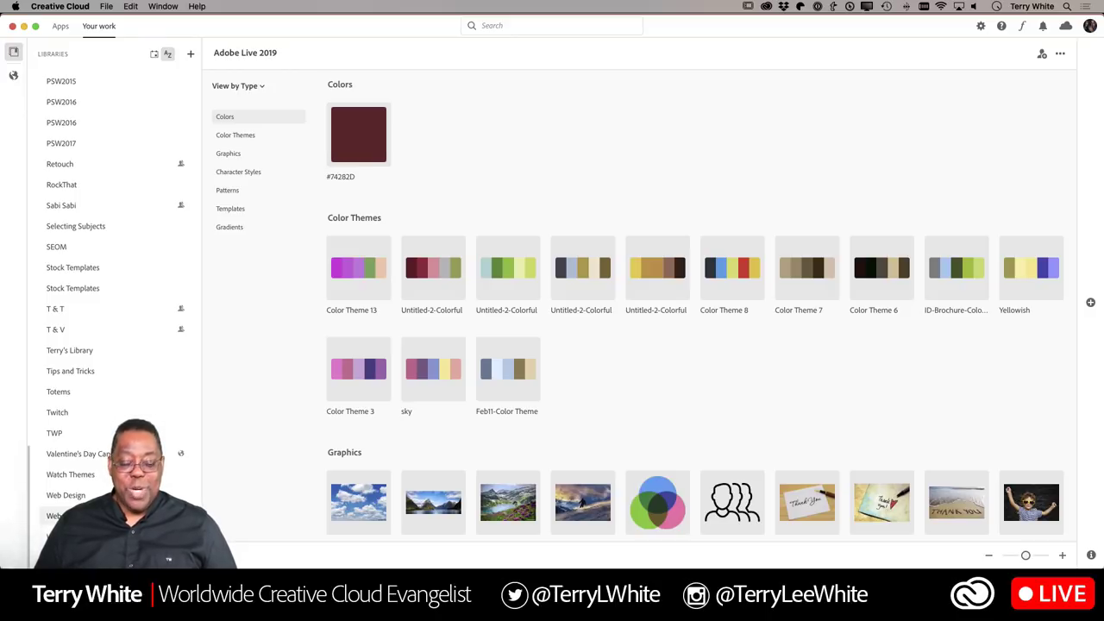
# Open the Web Gradients library and filter its contents to Gradients only.
pyautogui.rightClick(157, 424)
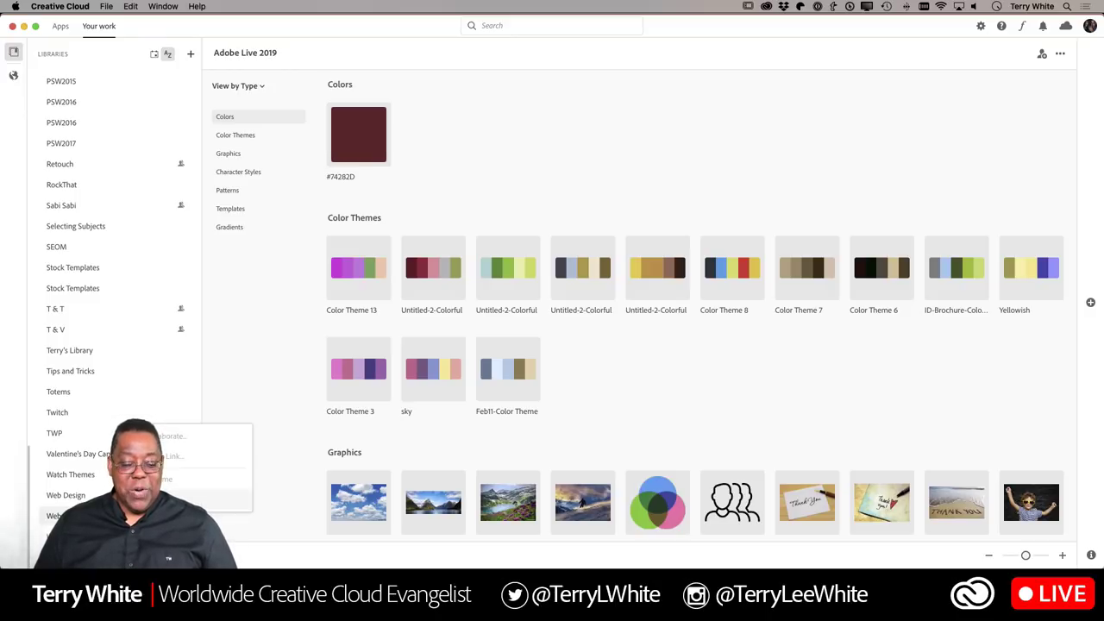
pyautogui.click(56, 515)
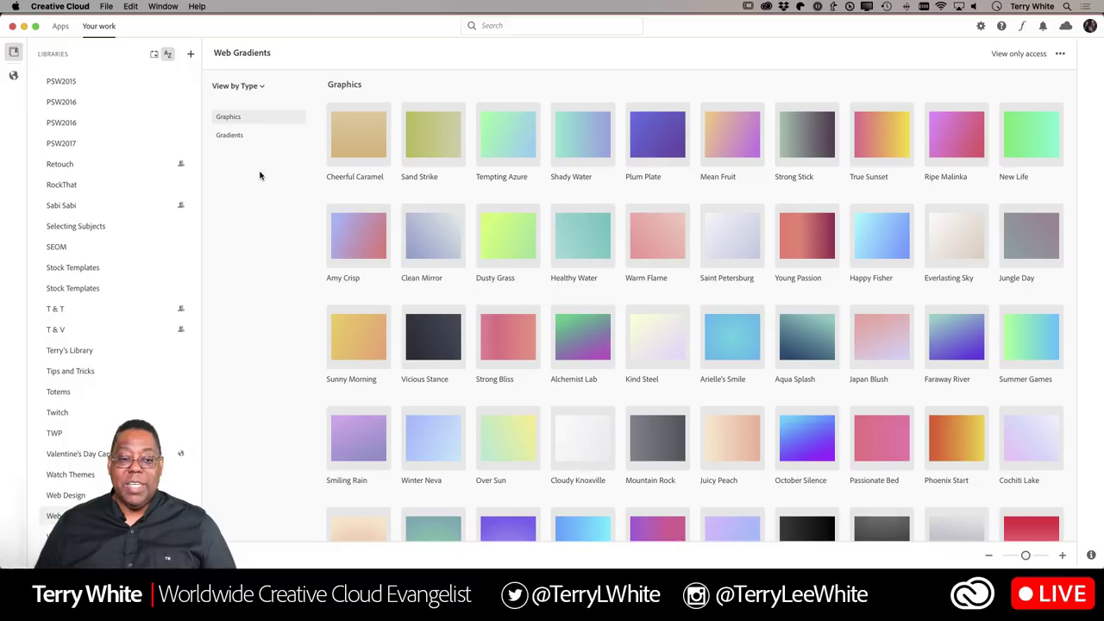
pyautogui.click(243, 141)
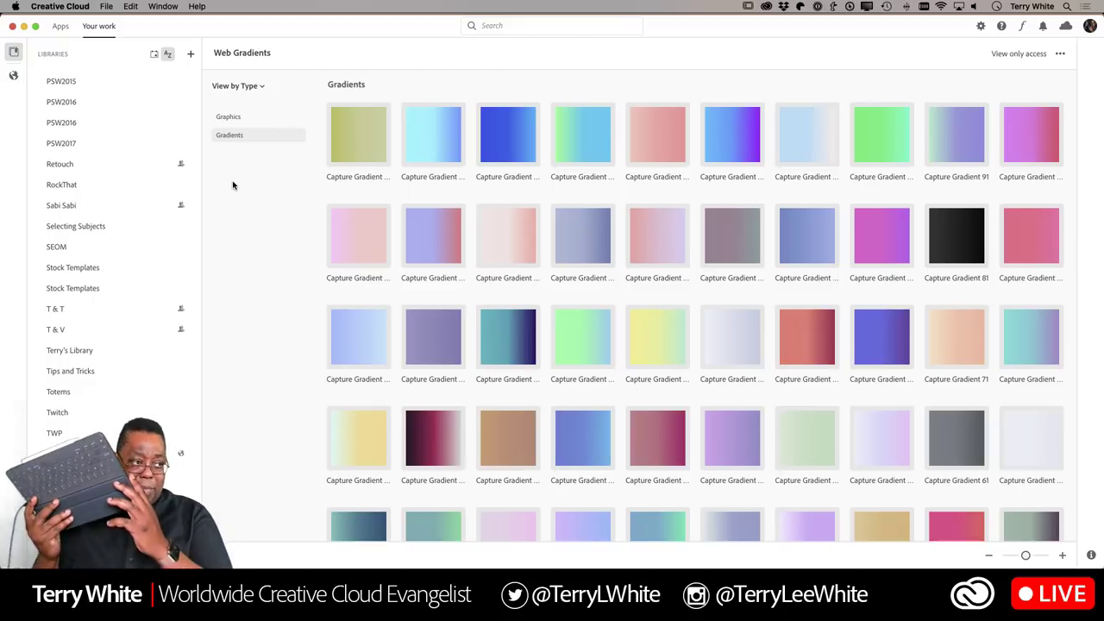
pyautogui.press('super+Tab')
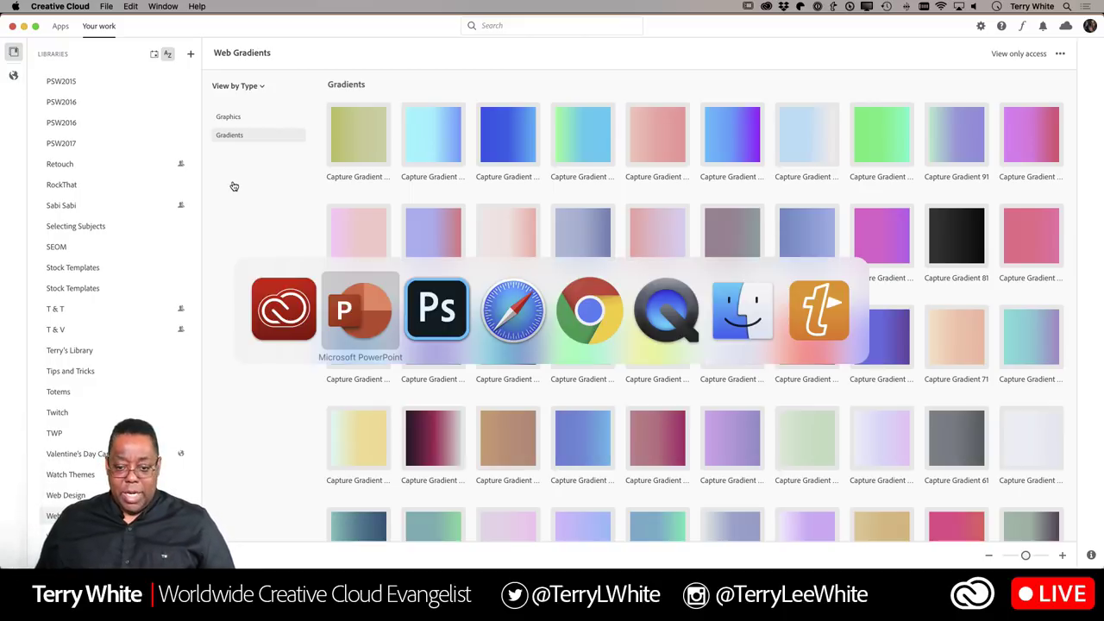
pyautogui.press('super+Tab')
pyautogui.press('super+Tab')
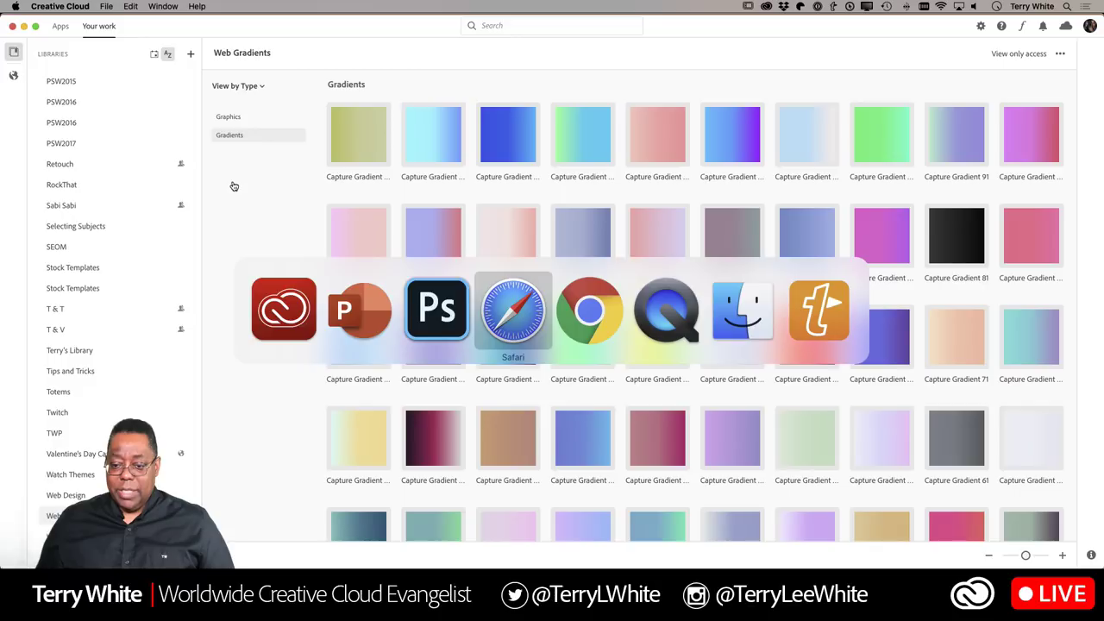
# Bring the mirrored iPad screen forward and show Libraries in the Creative Cloud app.
pyautogui.press('super+Tab')
pyautogui.press('super+Tab')
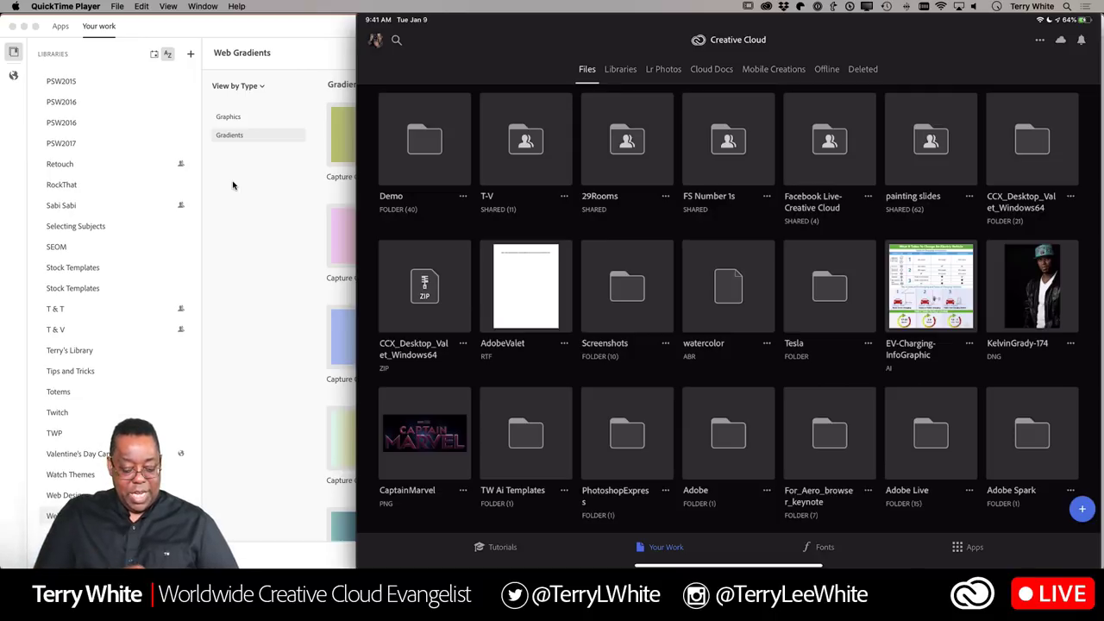
pyautogui.click(620, 69)
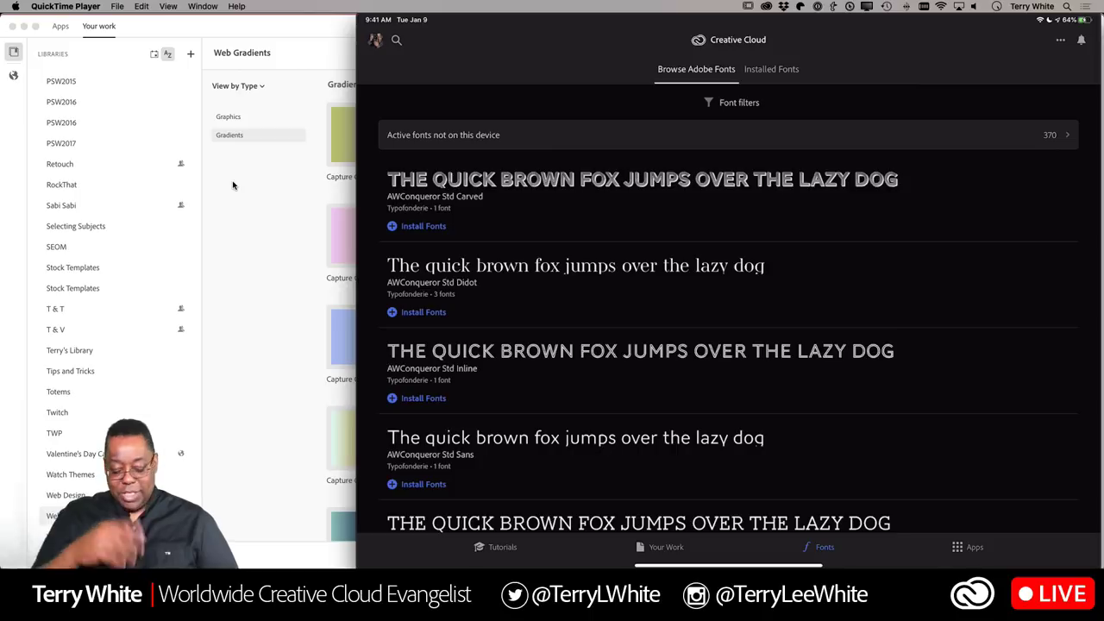
# Scroll the Adobe Fonts list and view the fonts already installed on the iPad.
pyautogui.scroll(-20, 727, 310)
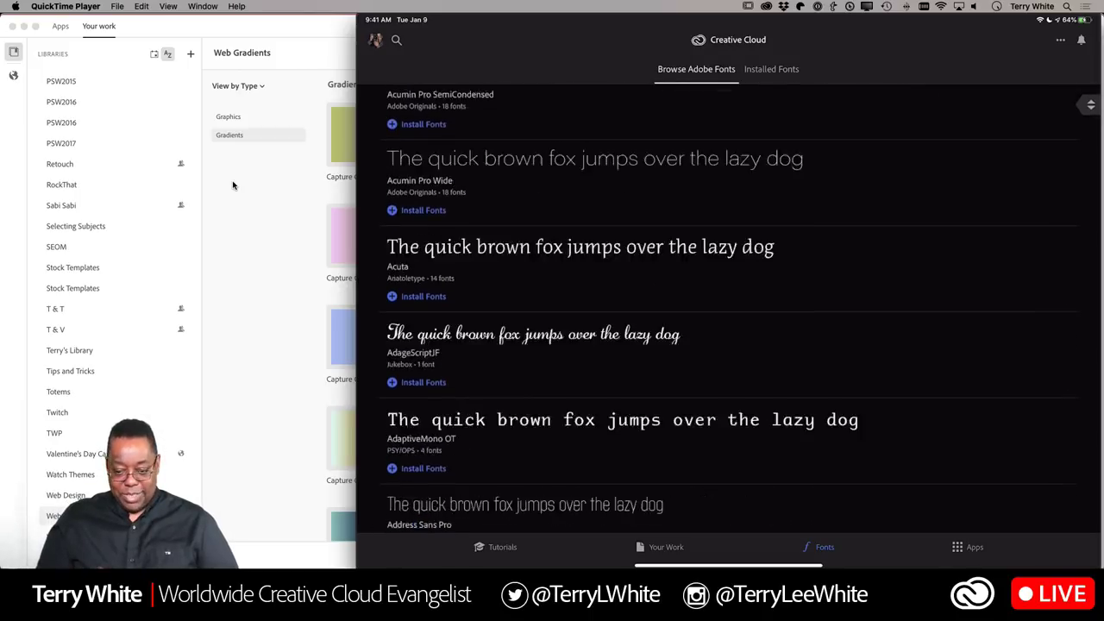
pyautogui.scroll(-20, 727, 311)
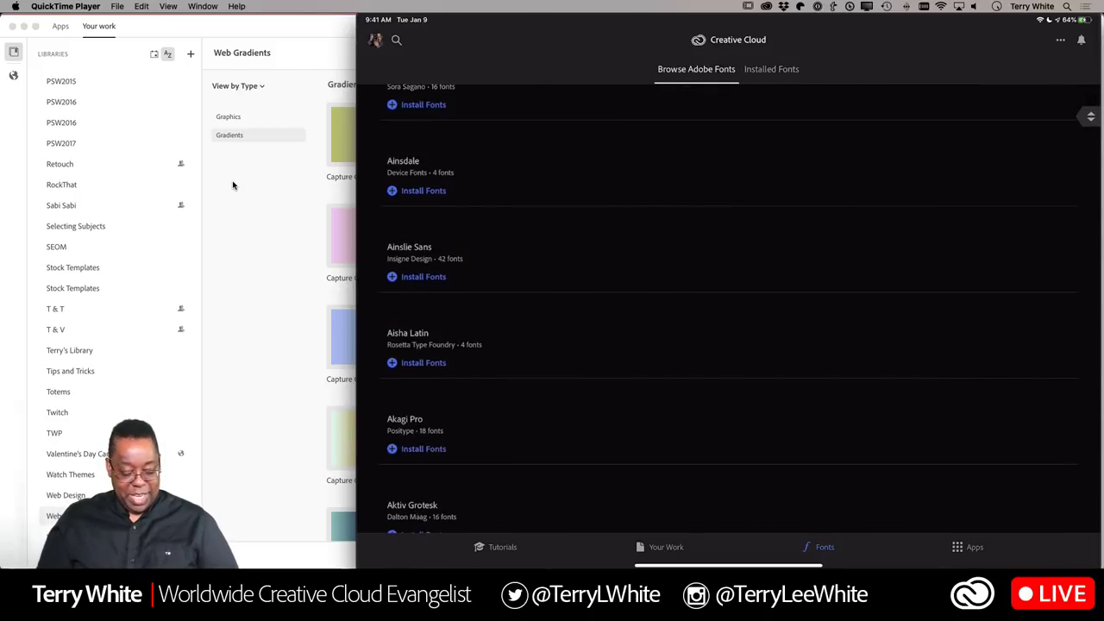
pyautogui.scroll(10, 727, 310)
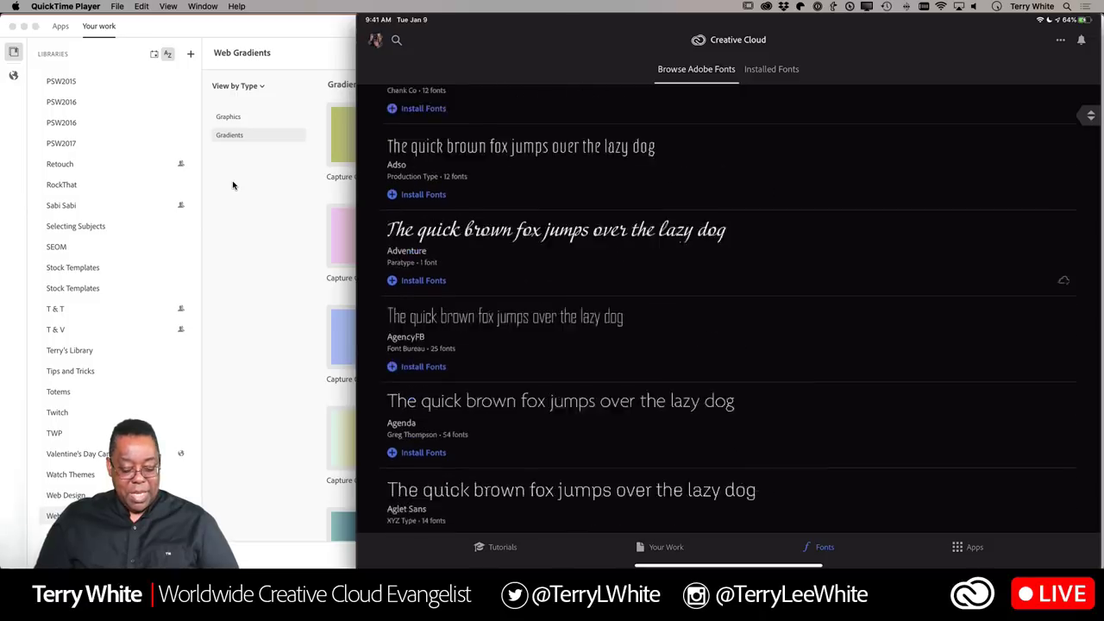
pyautogui.scroll(3, 727, 311)
pyautogui.click(771, 69)
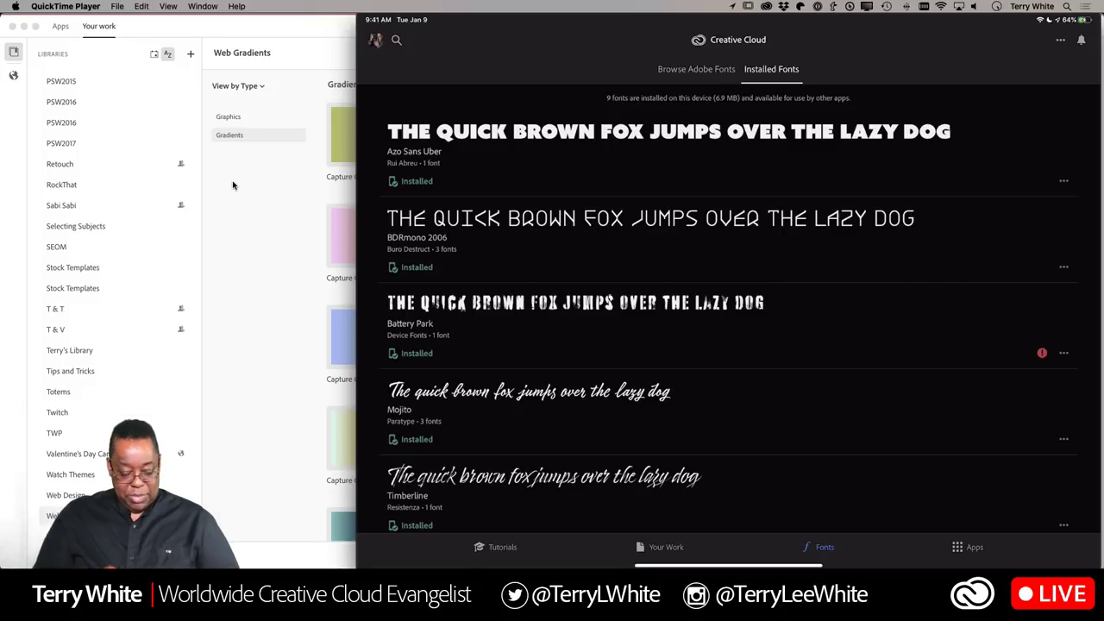
# Go back to Browse Adobe Fonts and scroll through the active fonts not on this device.
pyautogui.scroll(3, 727, 311)
pyautogui.click(696, 69)
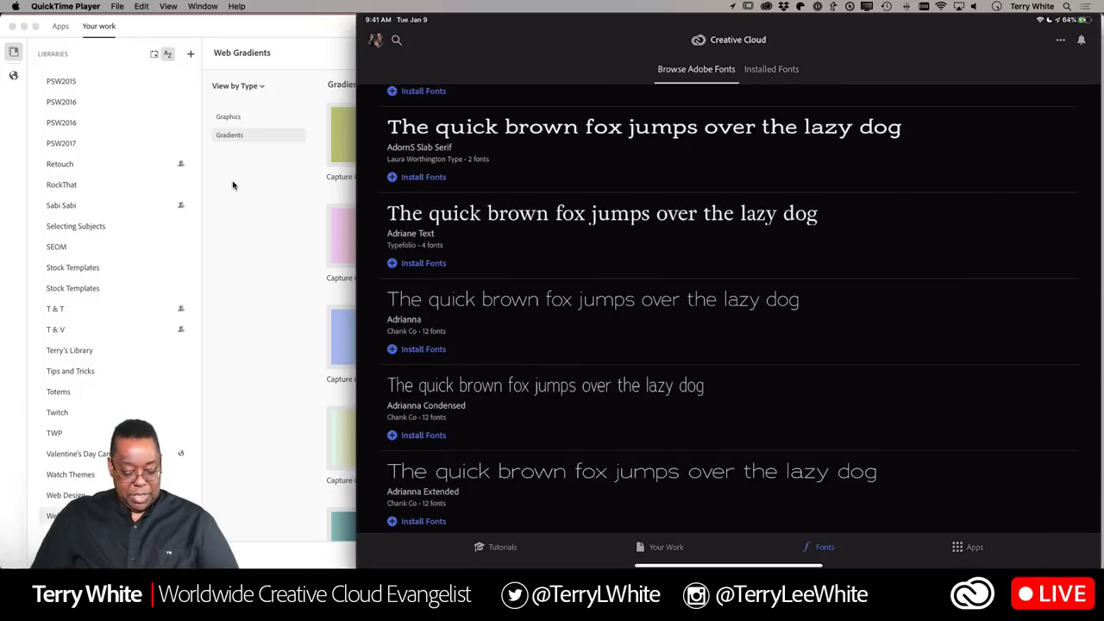
pyautogui.scroll(15, 727, 311)
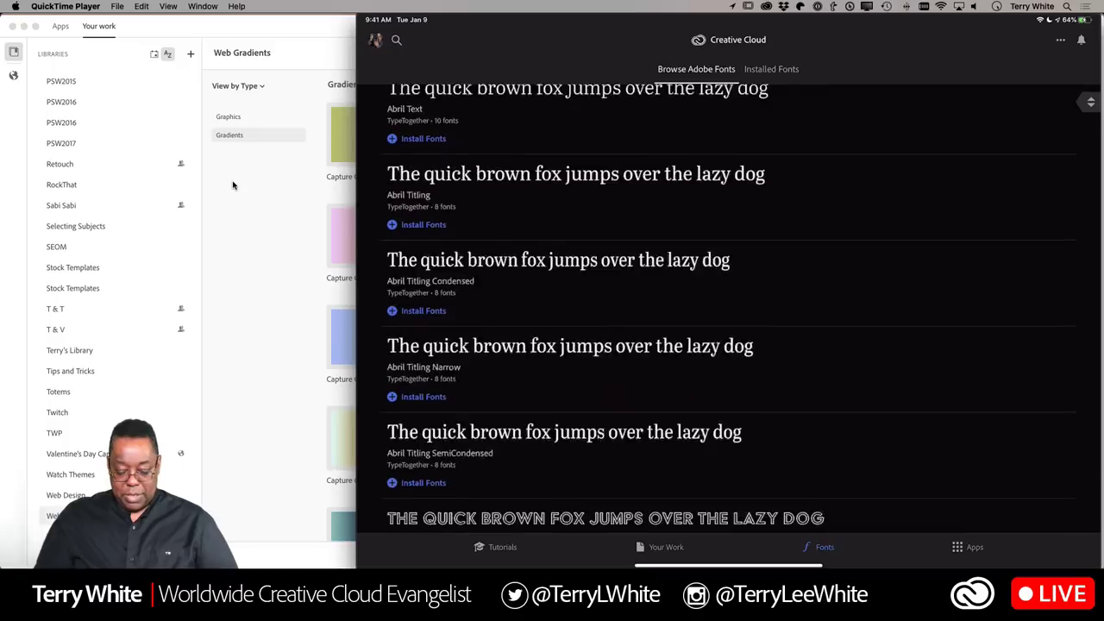
pyautogui.scroll(5, 726, 310)
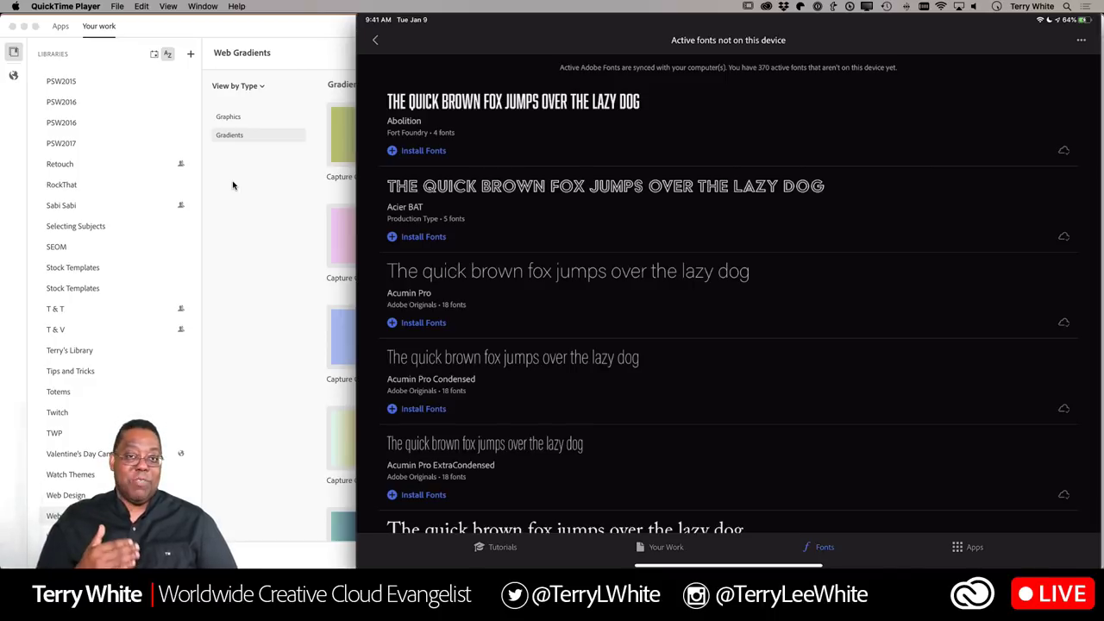
pyautogui.scroll(-3, 727, 294)
pyautogui.scroll(-4, 728, 293)
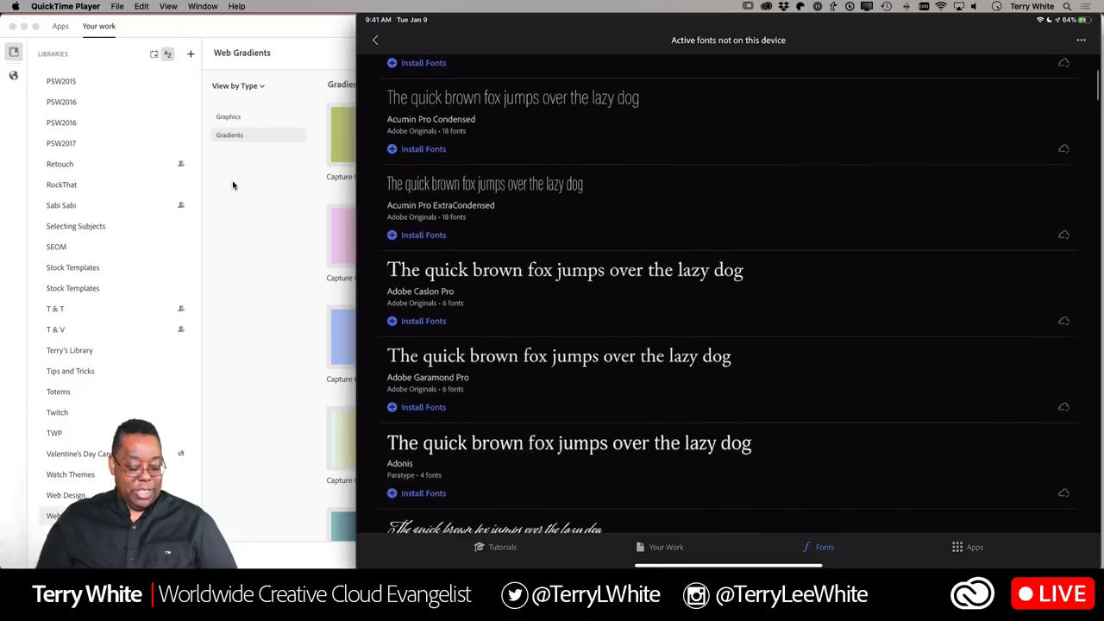
pyautogui.scroll(5, 727, 293)
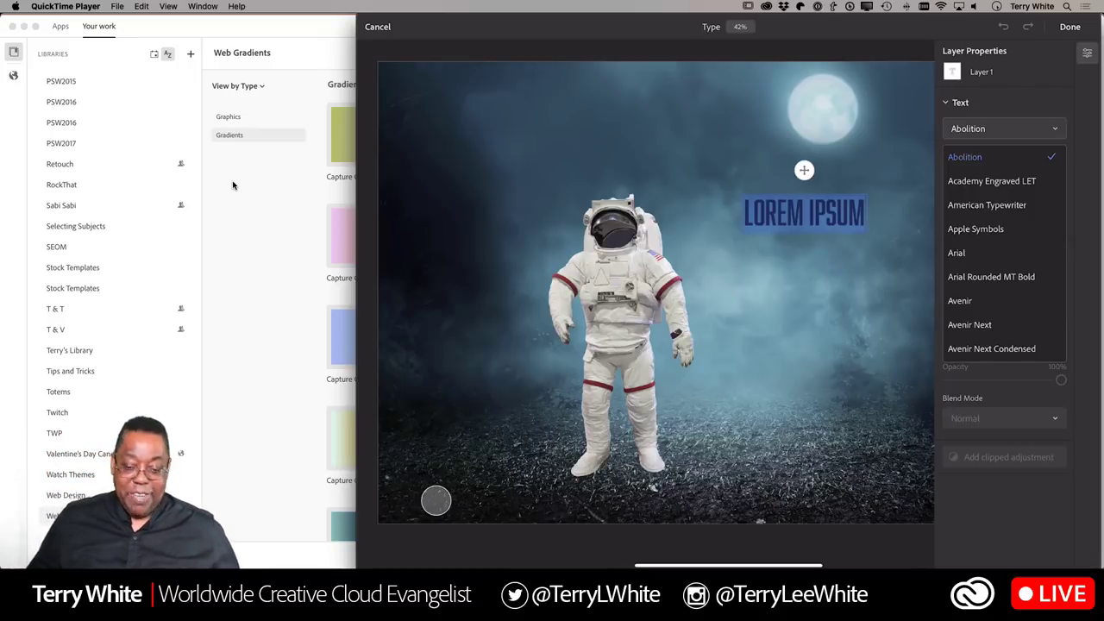
pyautogui.press('super+Tab')
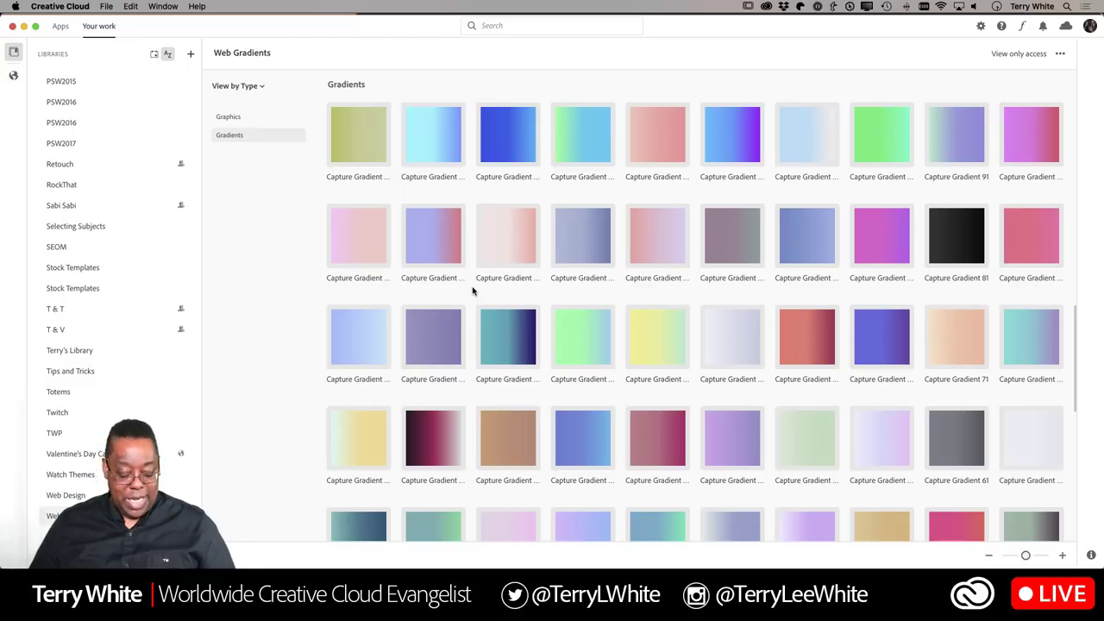
pyautogui.press('super+Tab')
pyautogui.press('Escape')
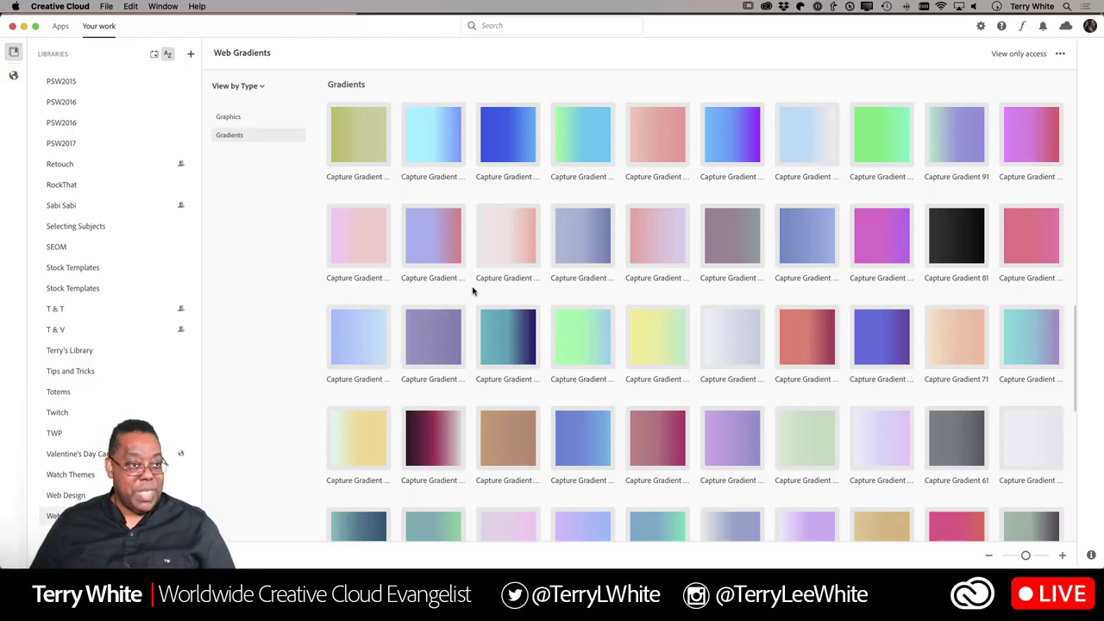